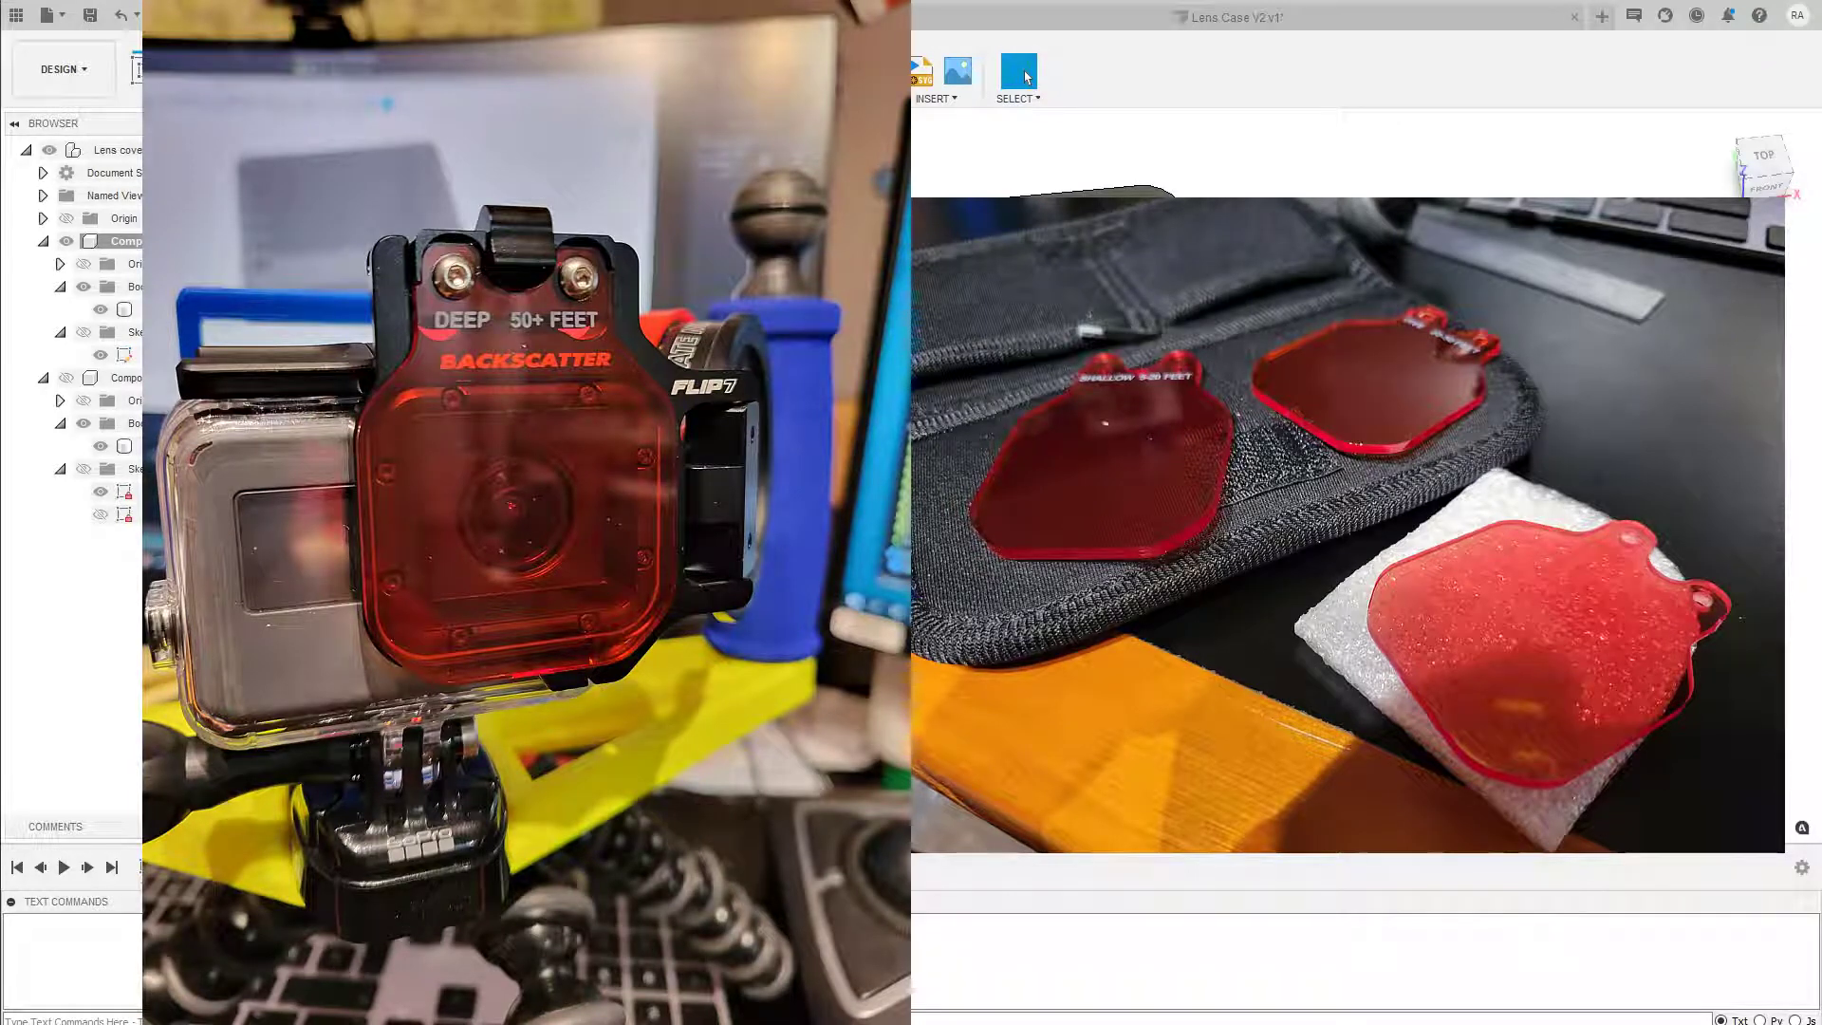
Orbit to look into the case, then show Component1's Sketch1 outline over the slotted body.
scroll(402, 366, "down", 3)
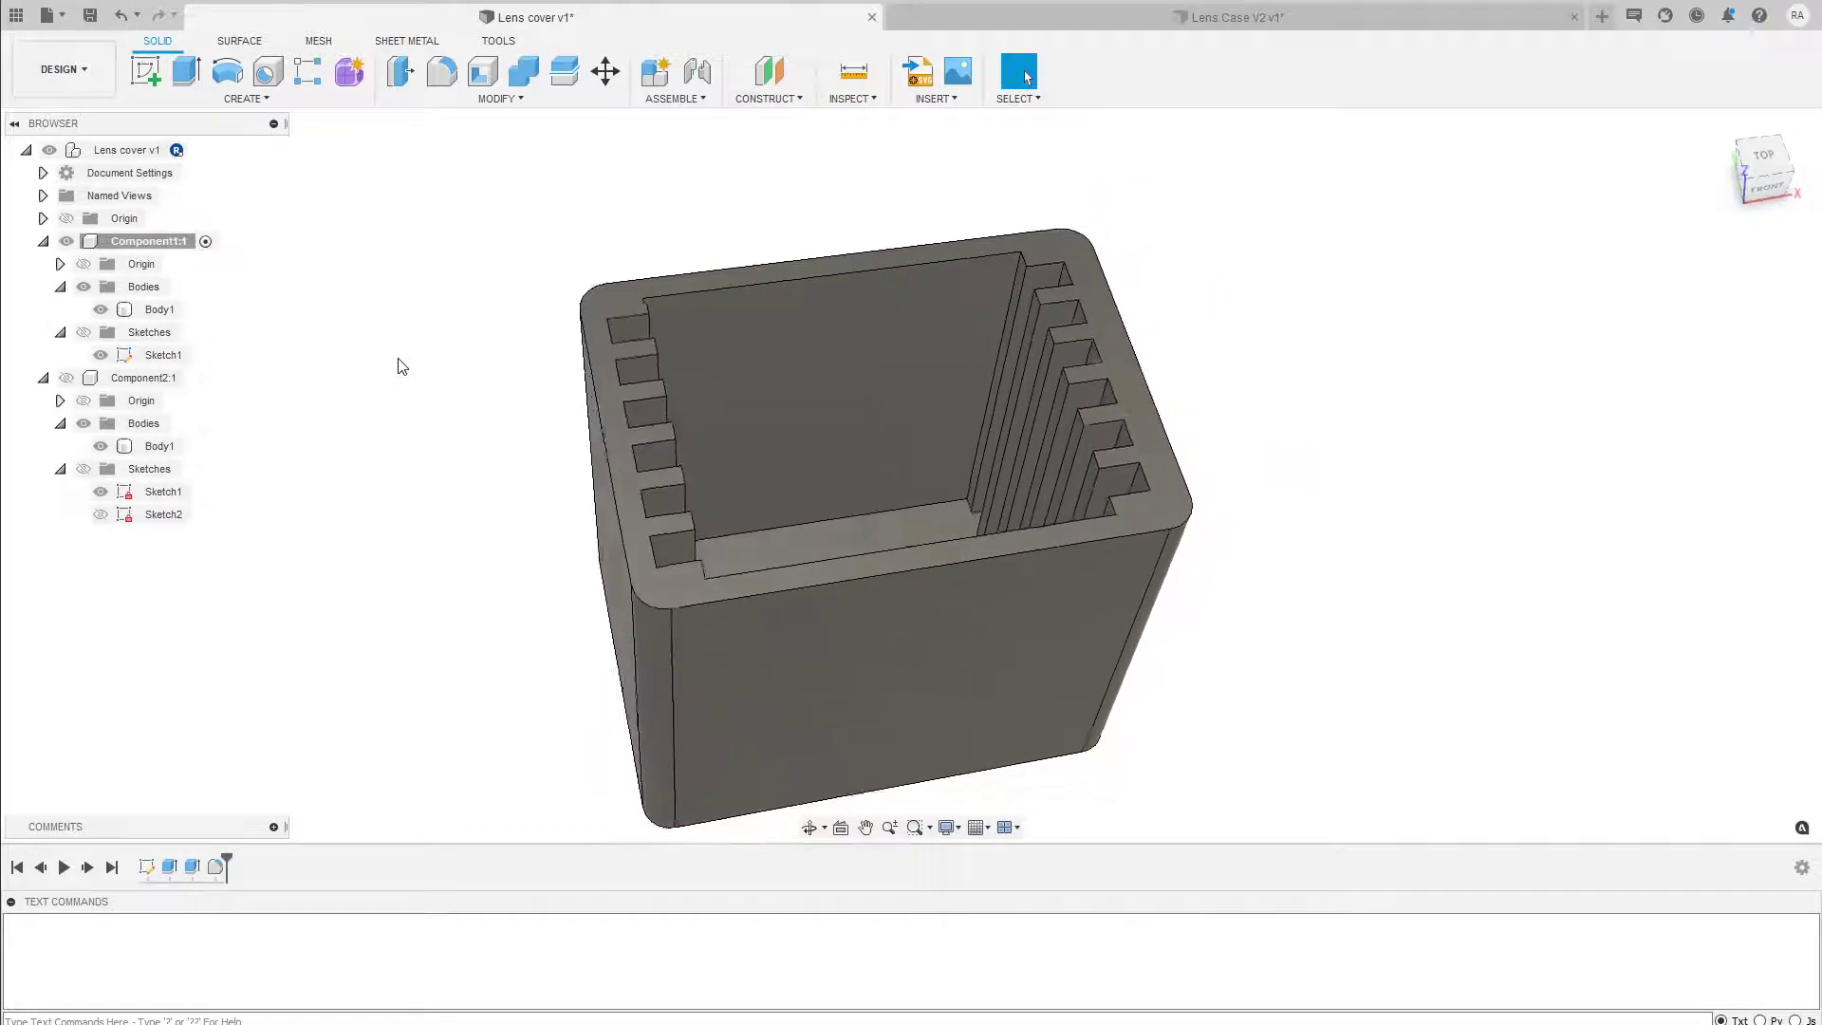
scroll(402, 367, "up", 1)
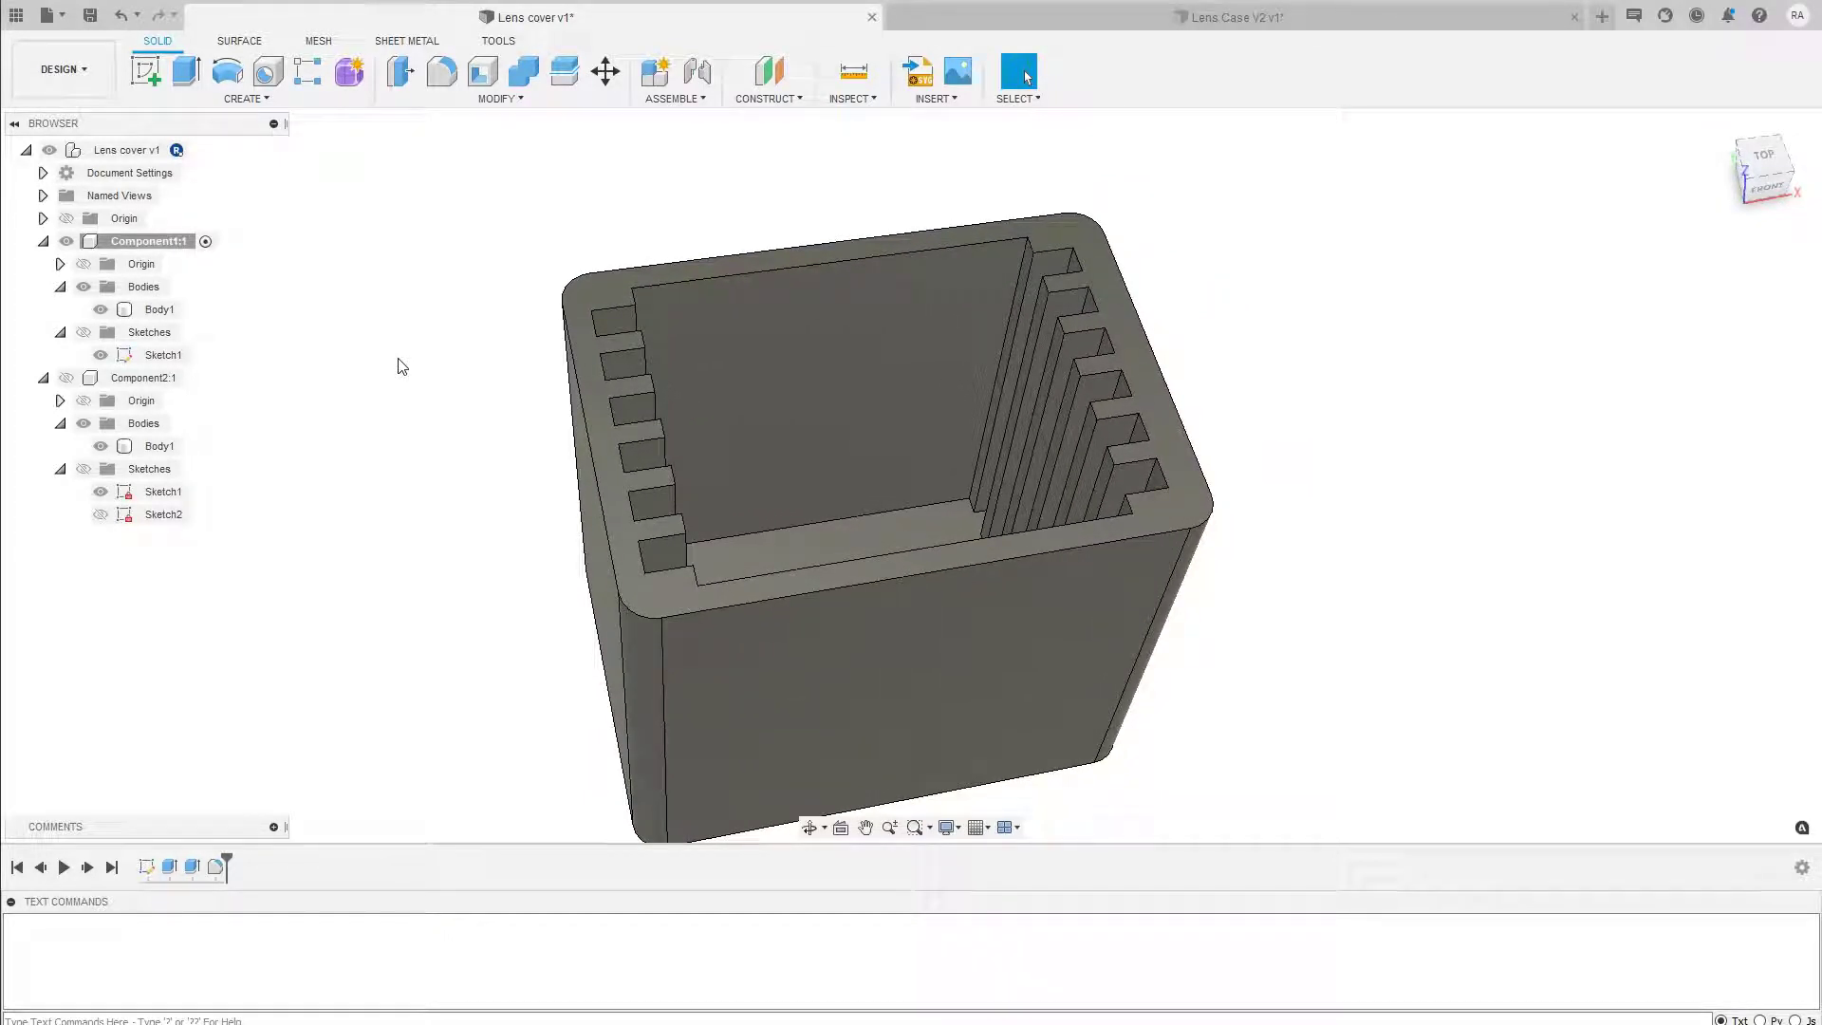
left_click(664, 378)
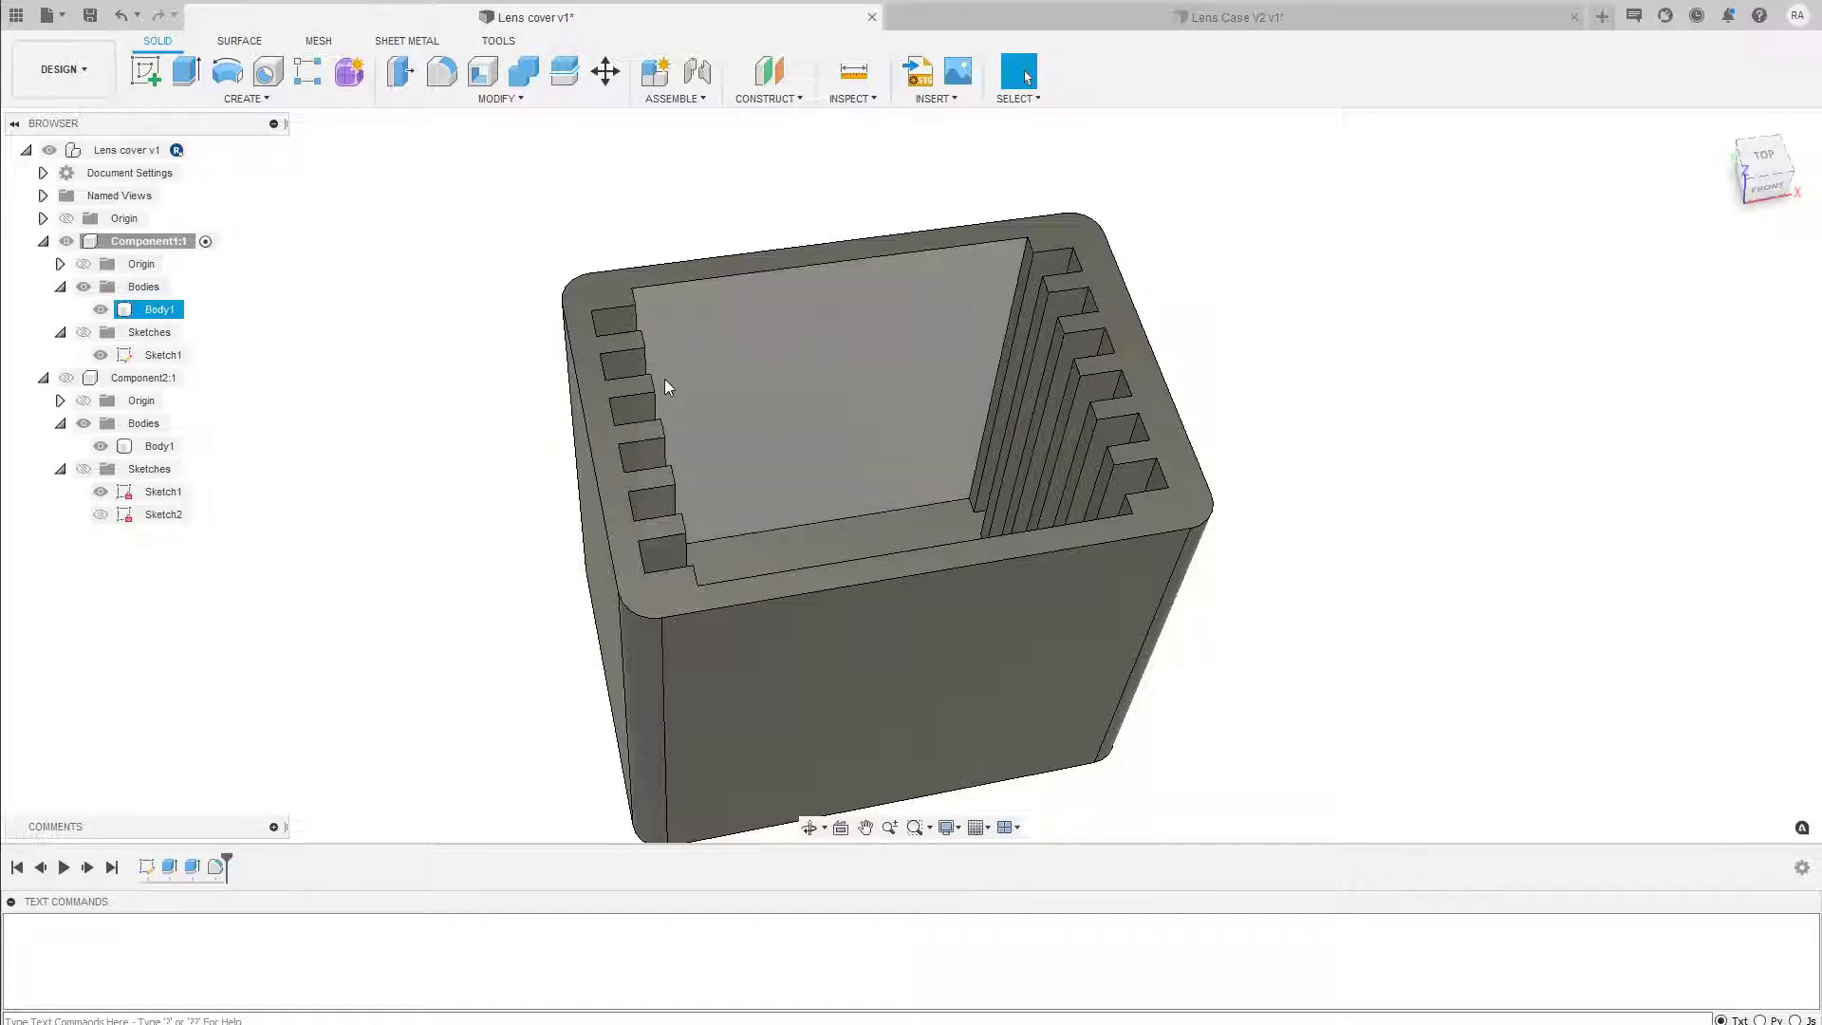
middle_click_drag(664, 379, 623, 332, "shift")
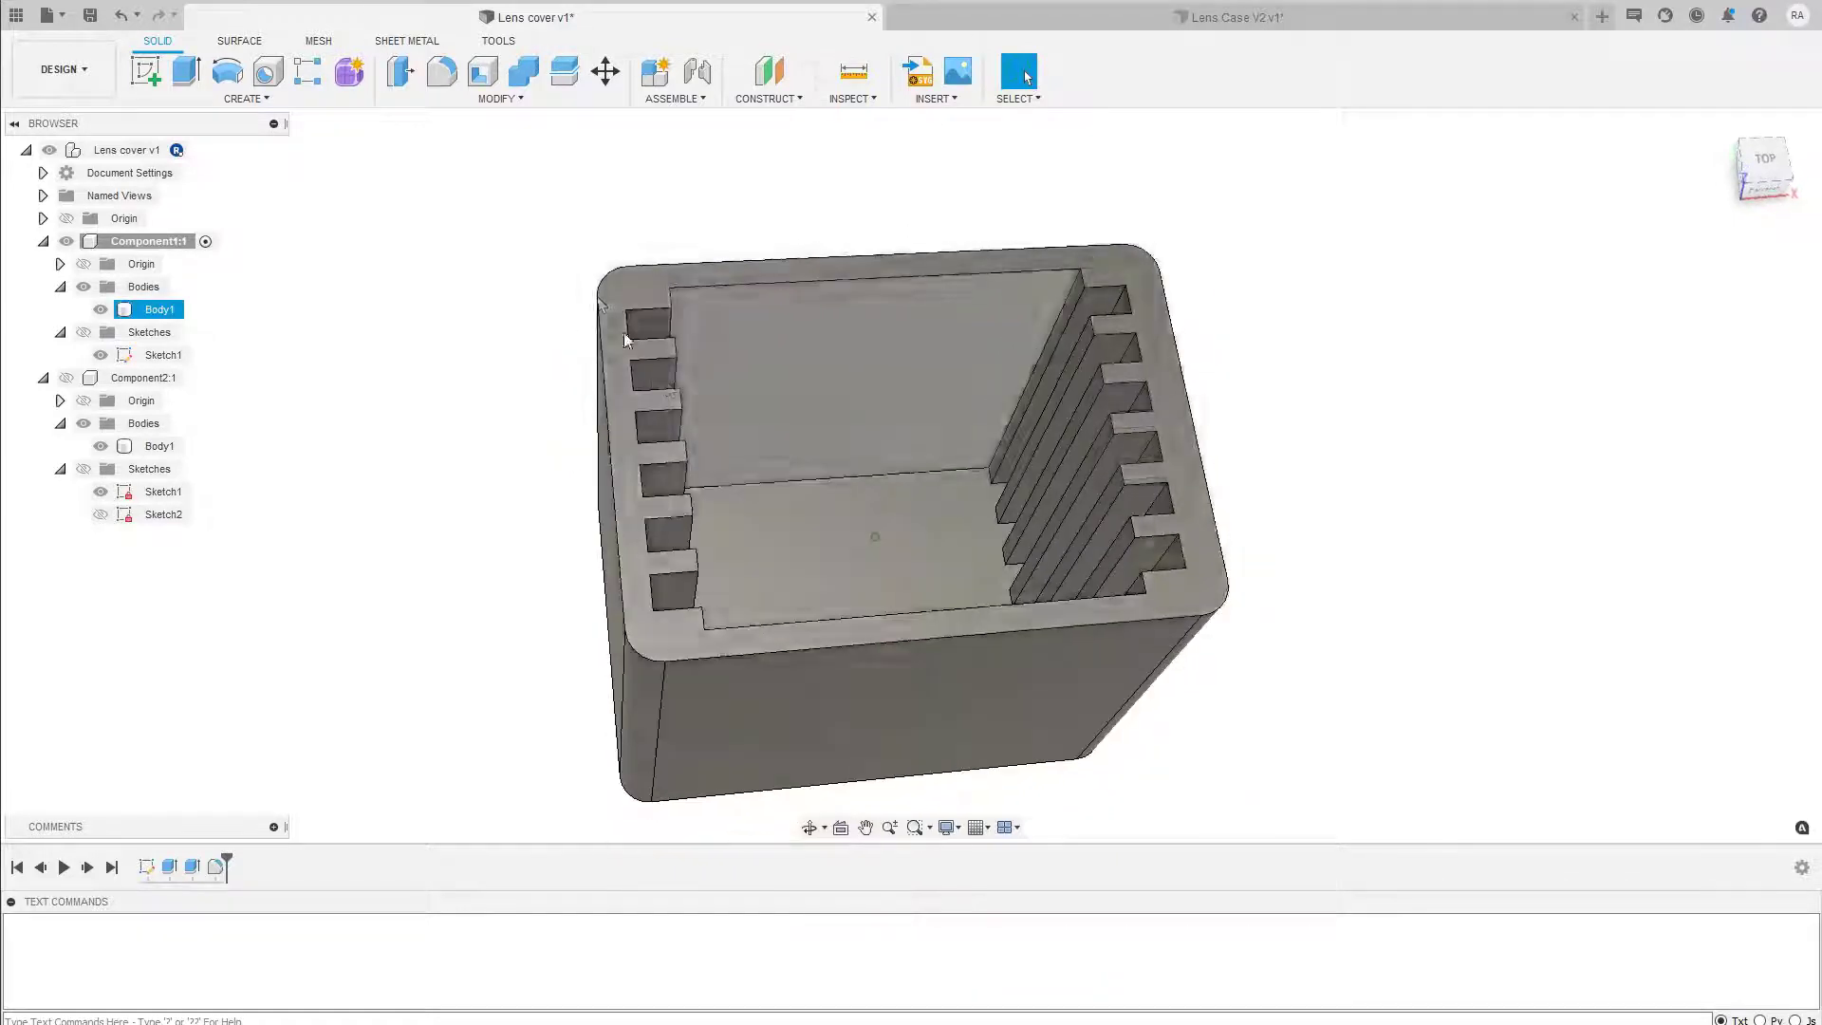
left_click(480, 264)
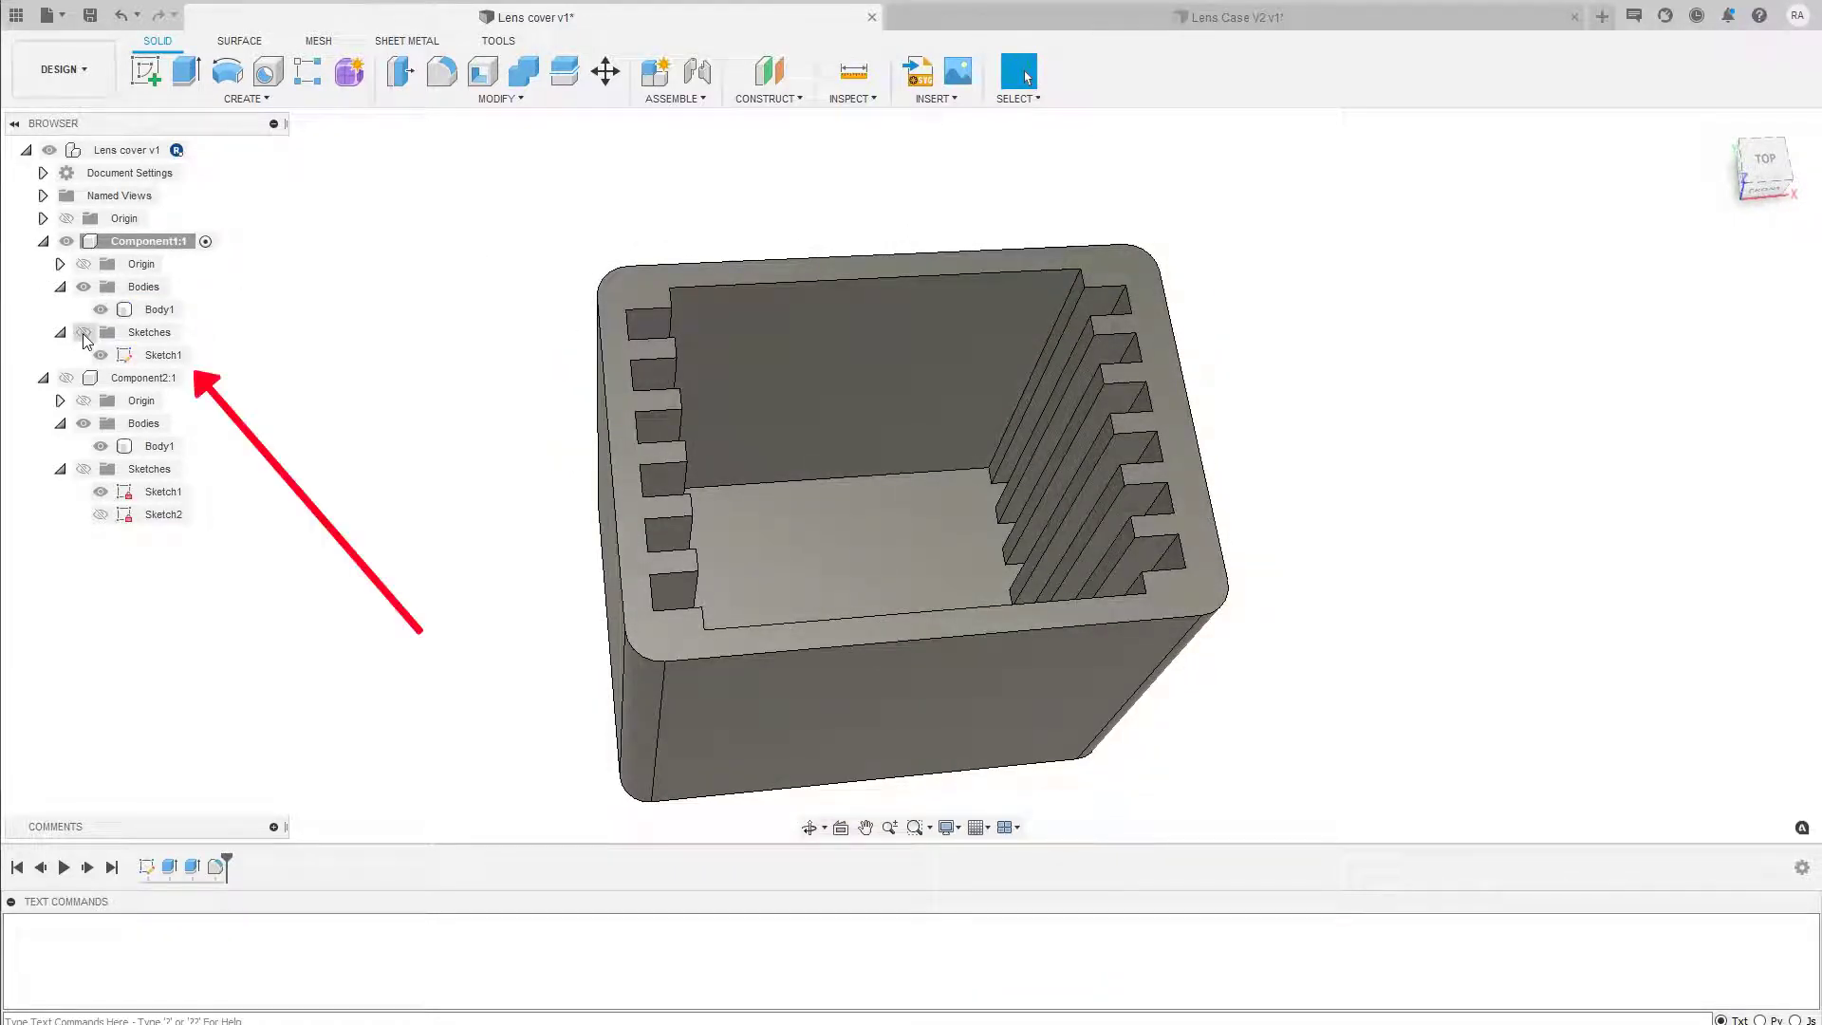
left_click(100, 356)
right_click(131, 356)
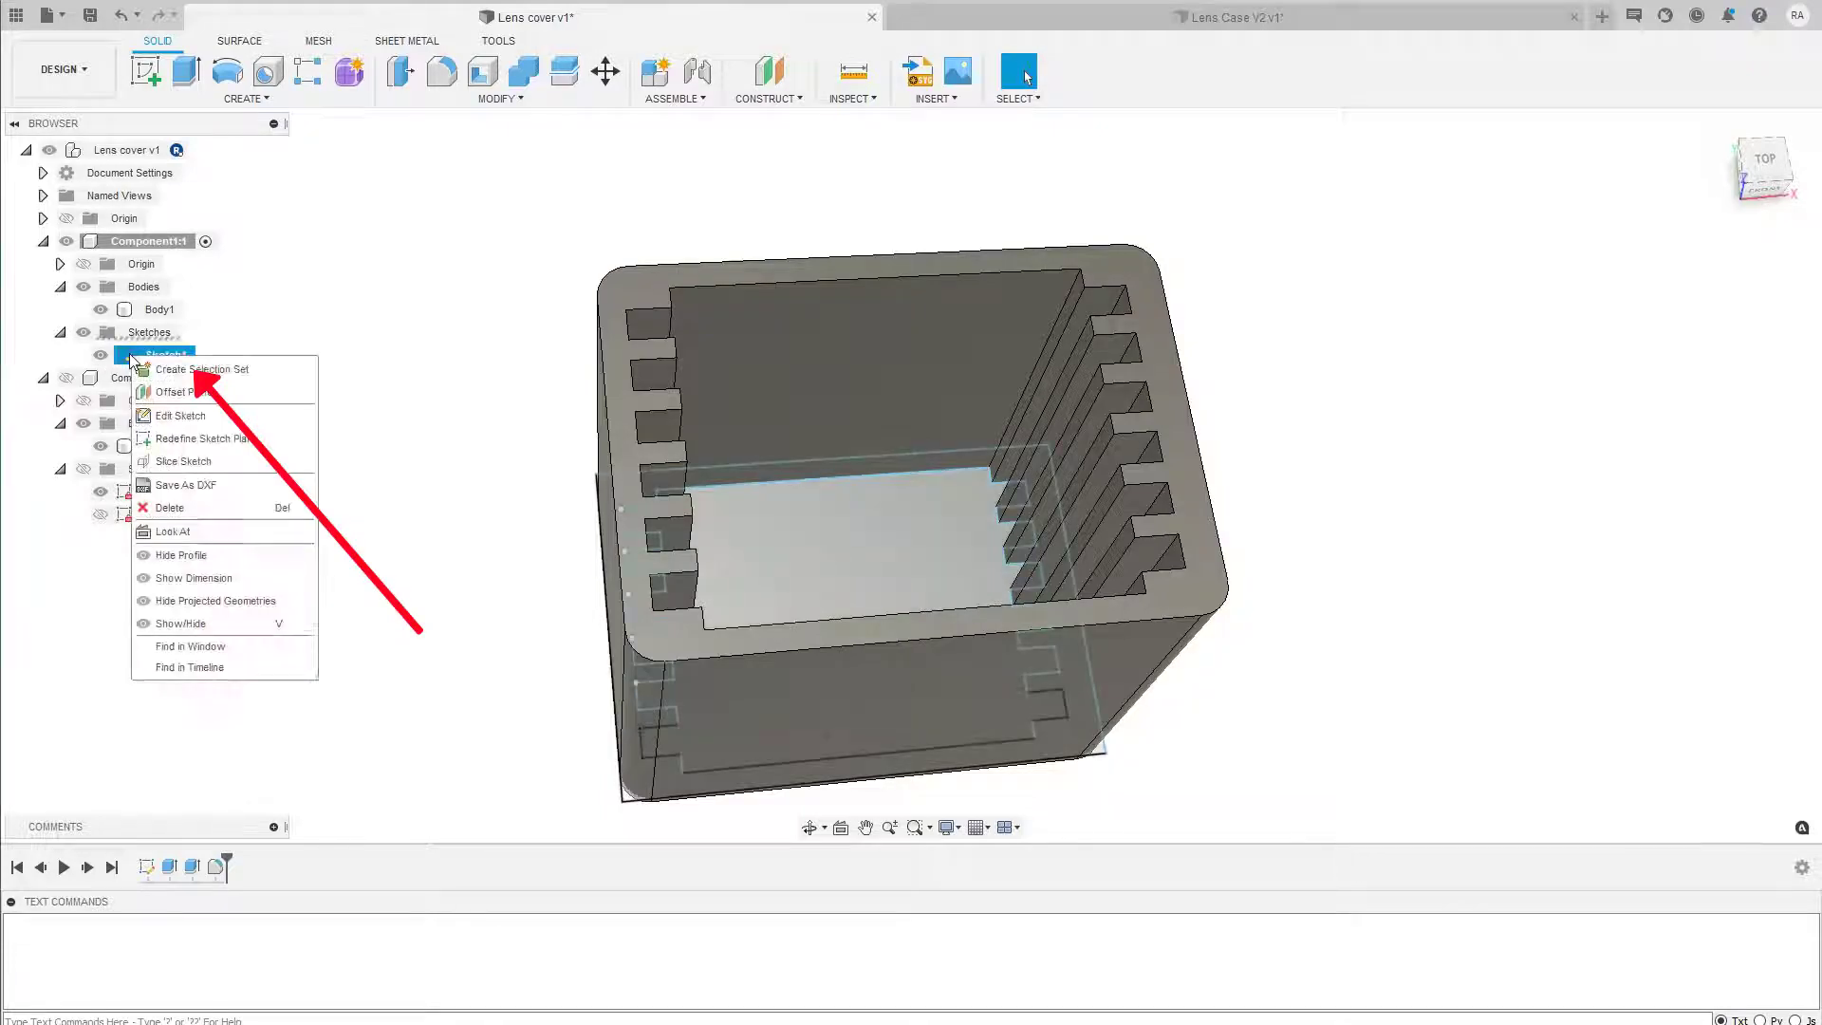
left_click(181, 416)
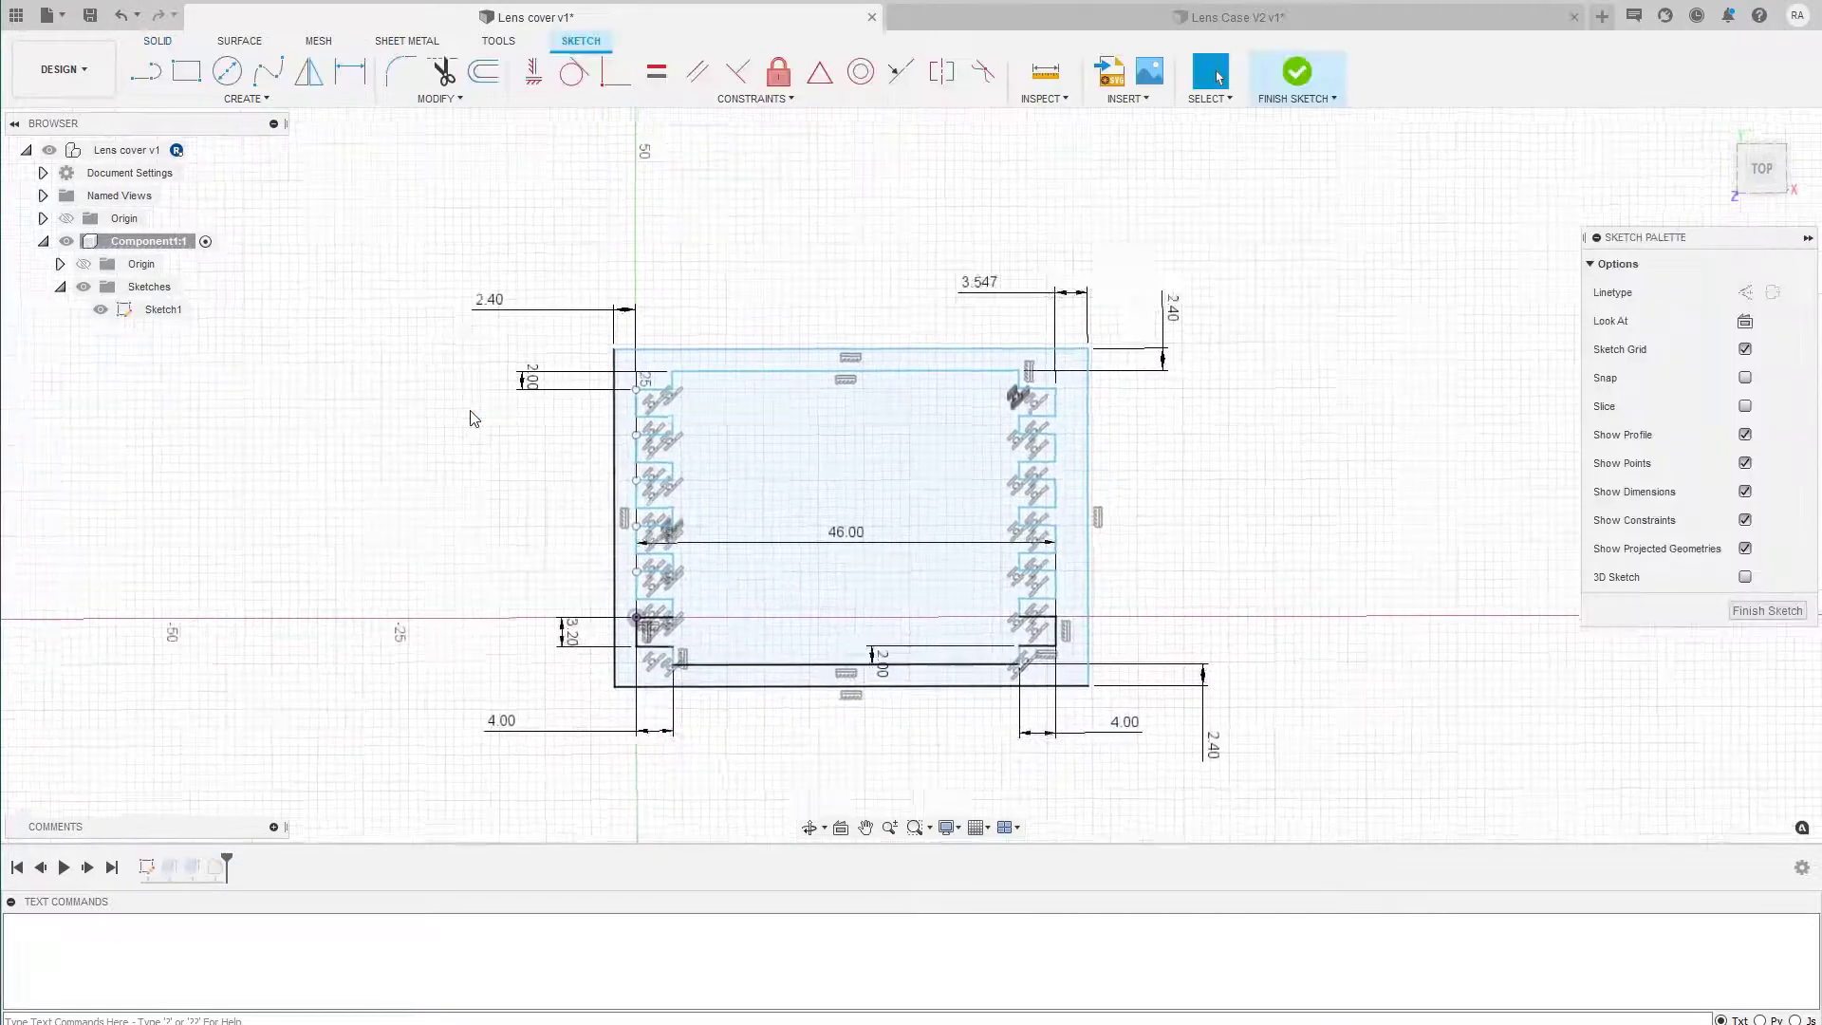
left_click(708, 350)
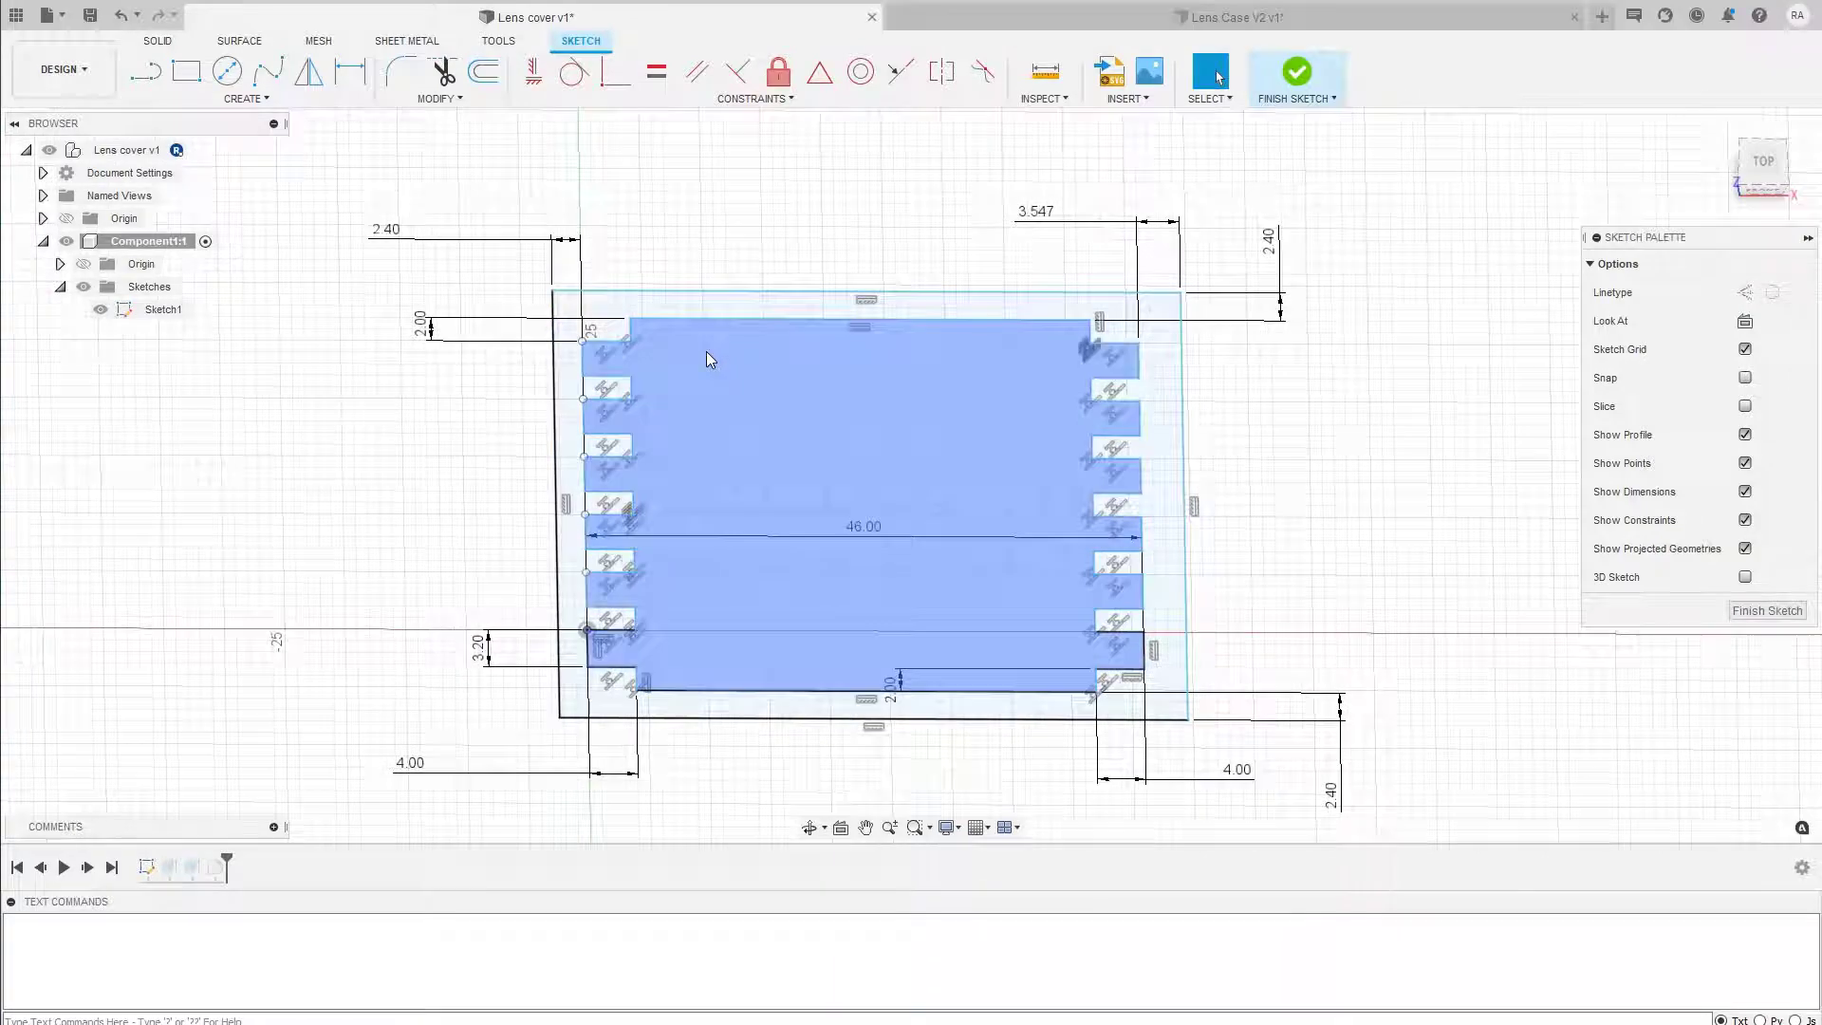
key("Escape")
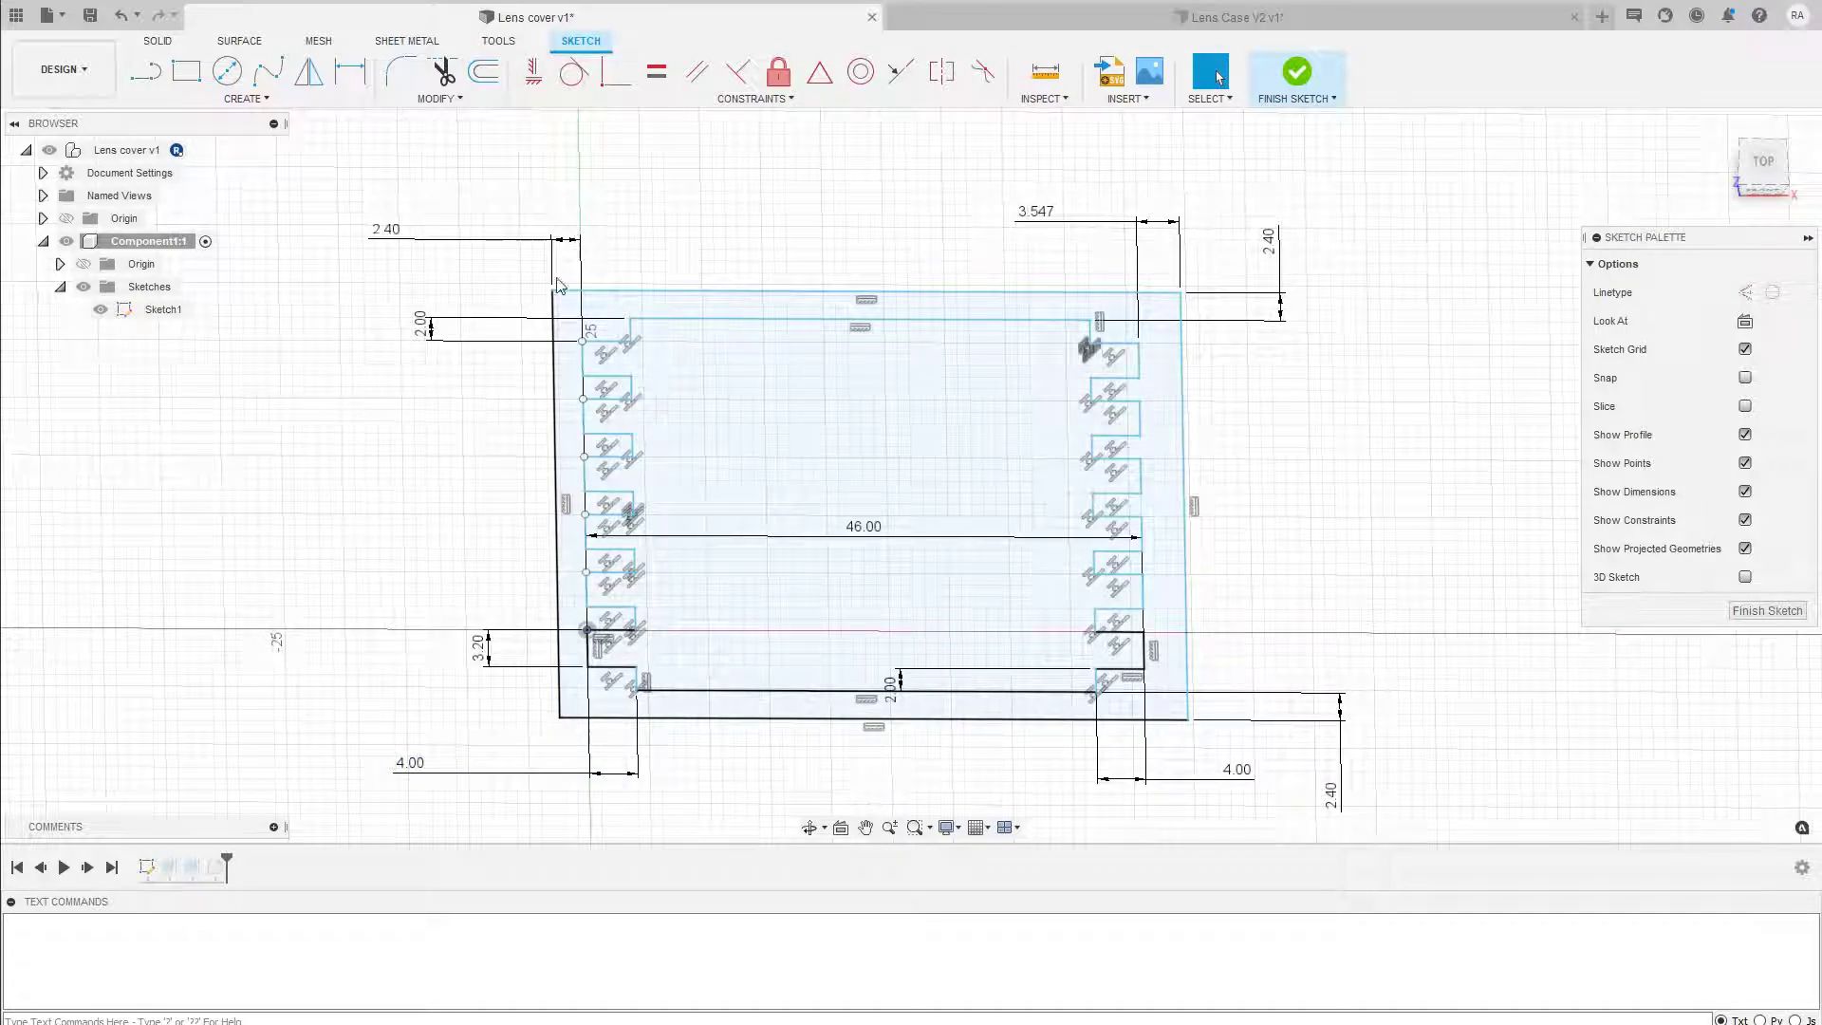
left_click(733, 293)
left_click(1304, 74)
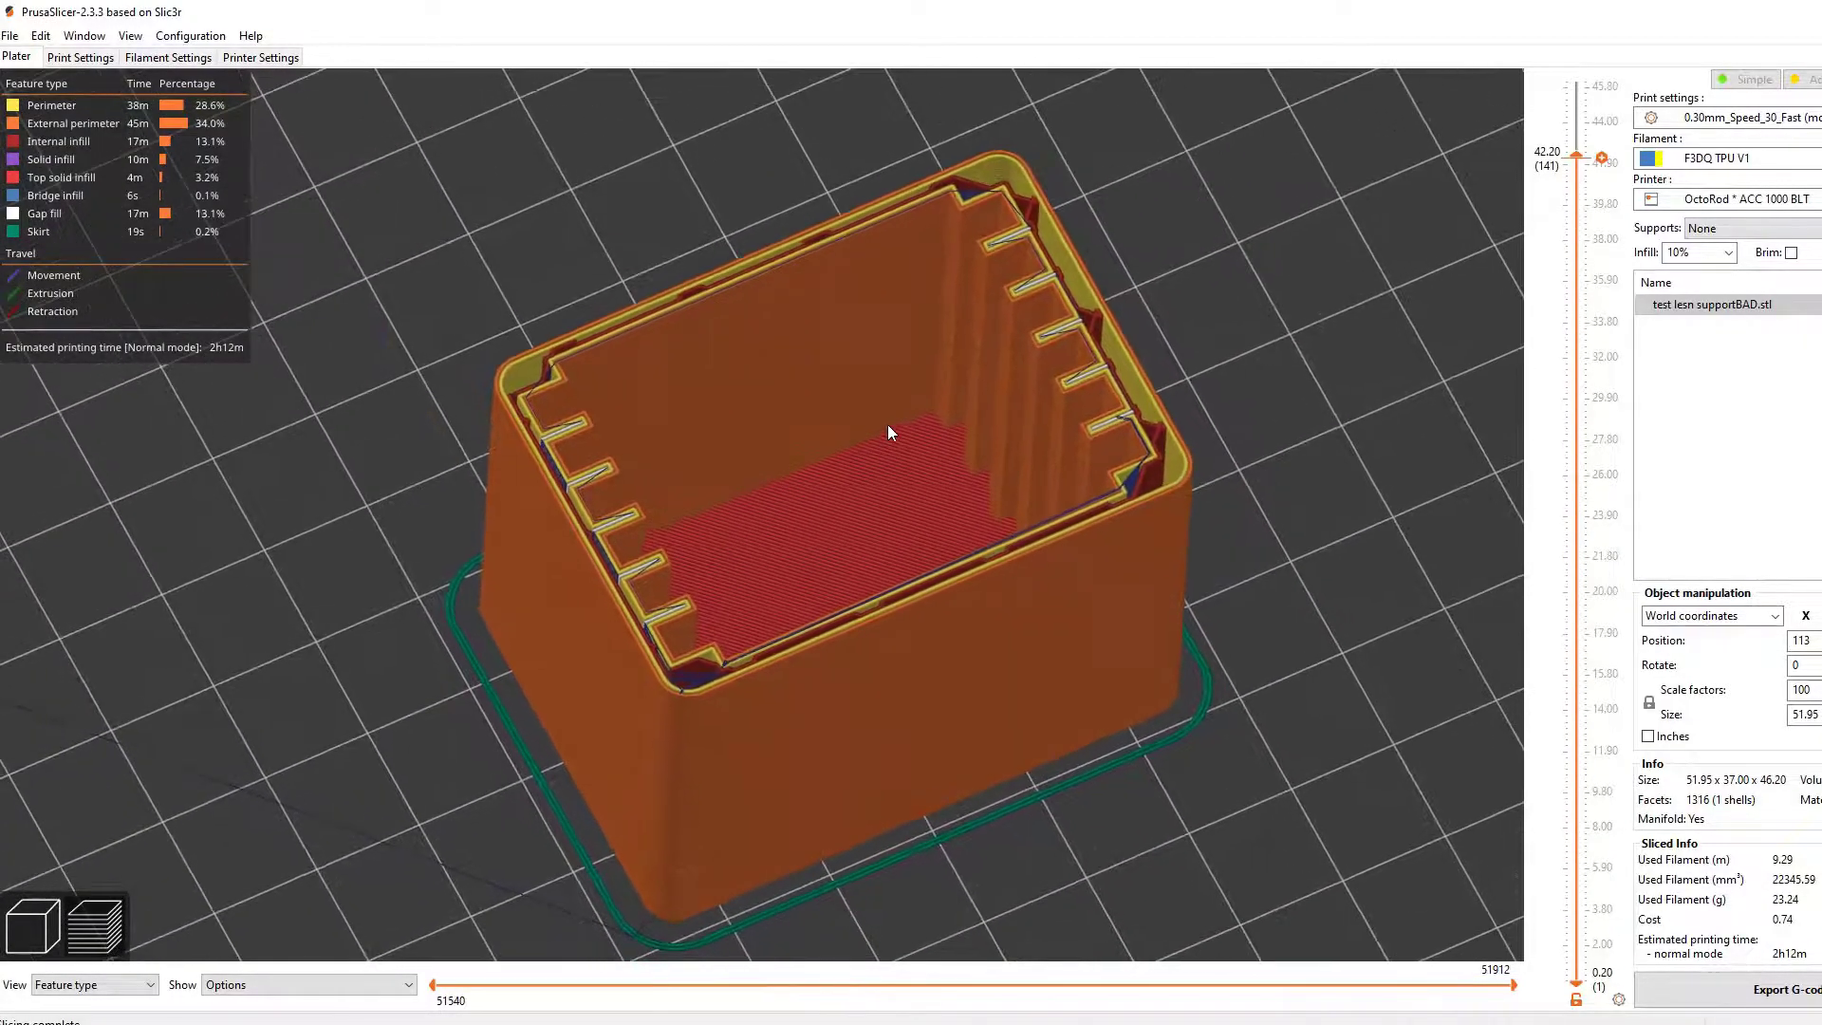
Disable Avoid crossing perimeters and view the re-sliced case estimated at 2h10m.
left_click(67, 59)
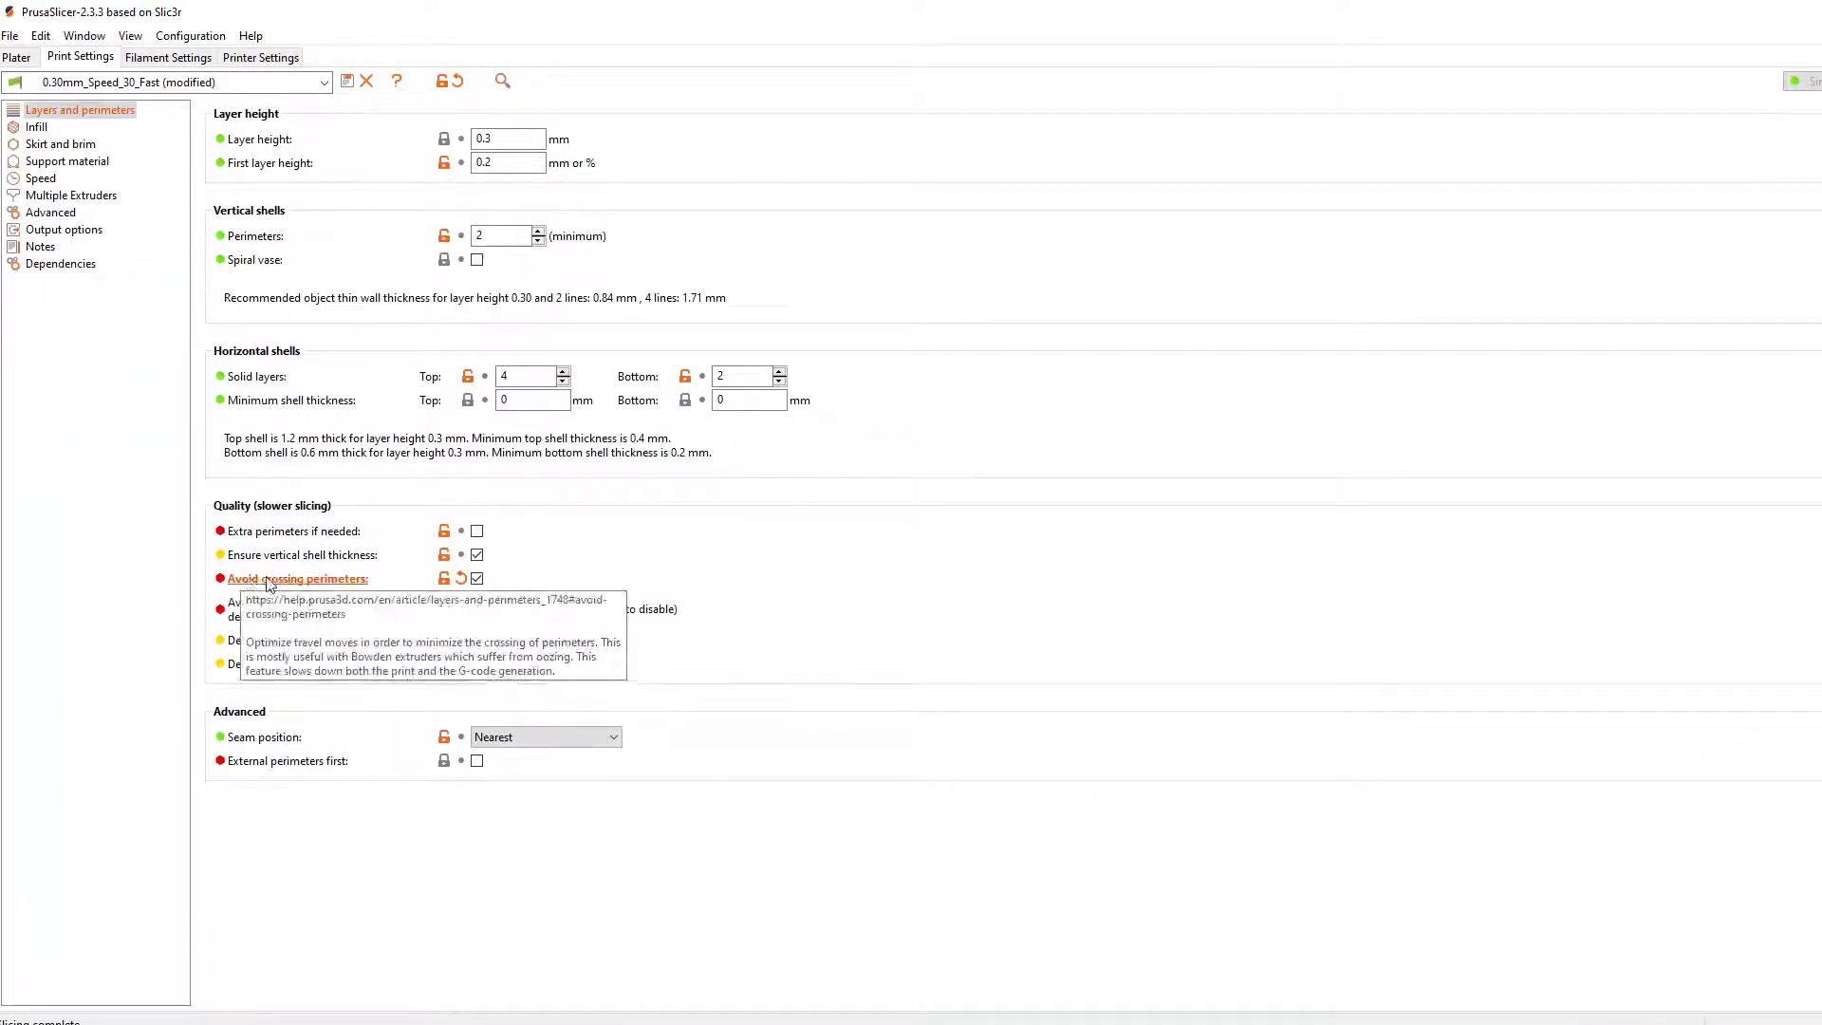
mouse_move(298, 578)
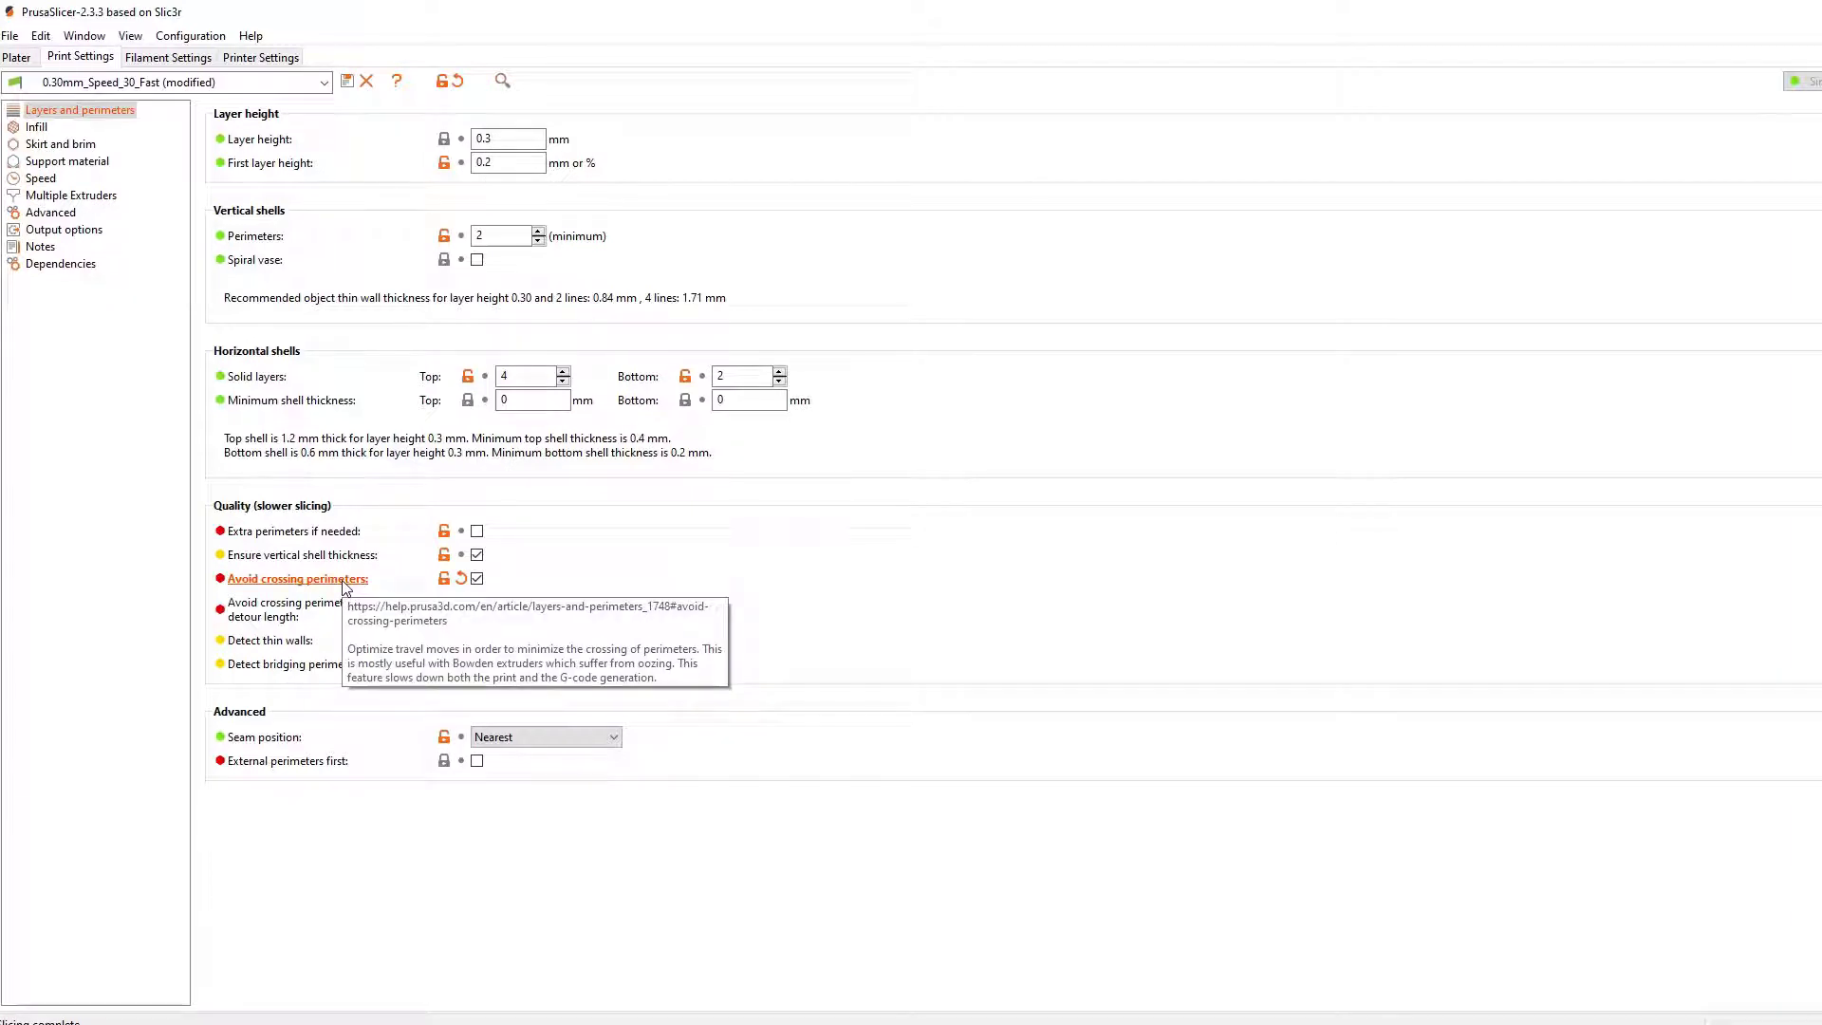
left_click(478, 579)
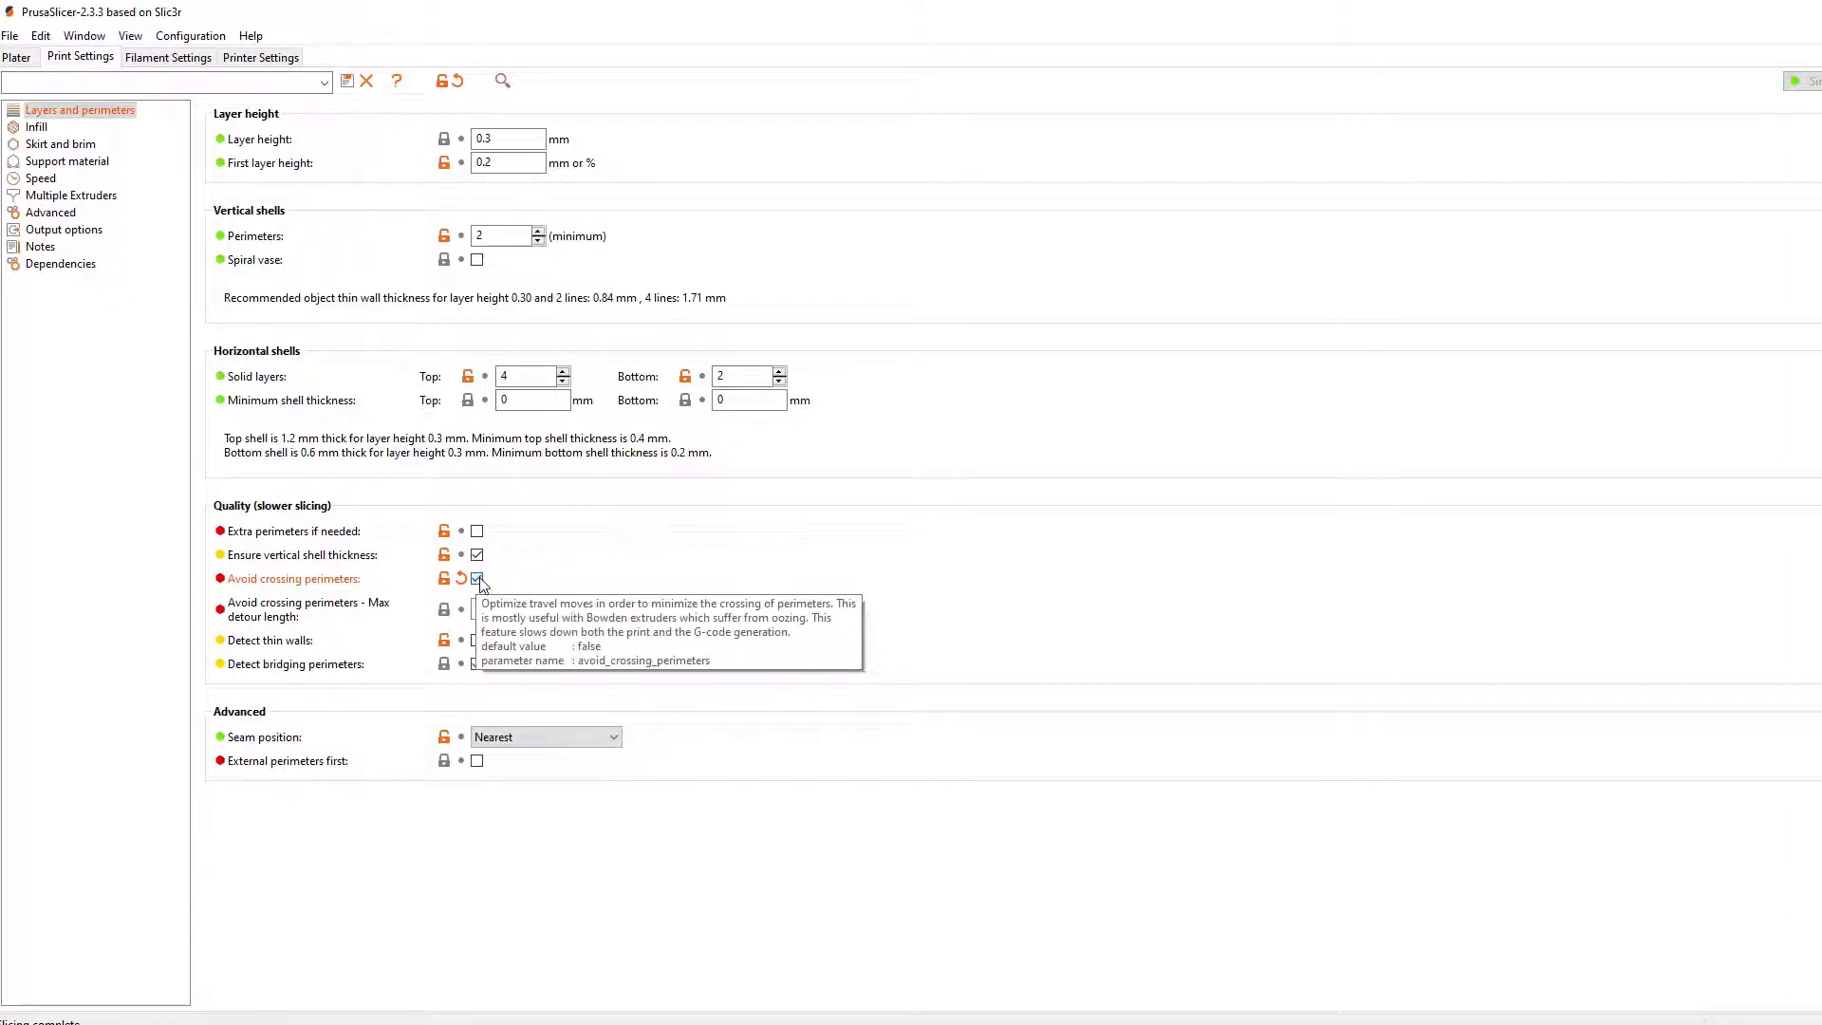
left_click(19, 58)
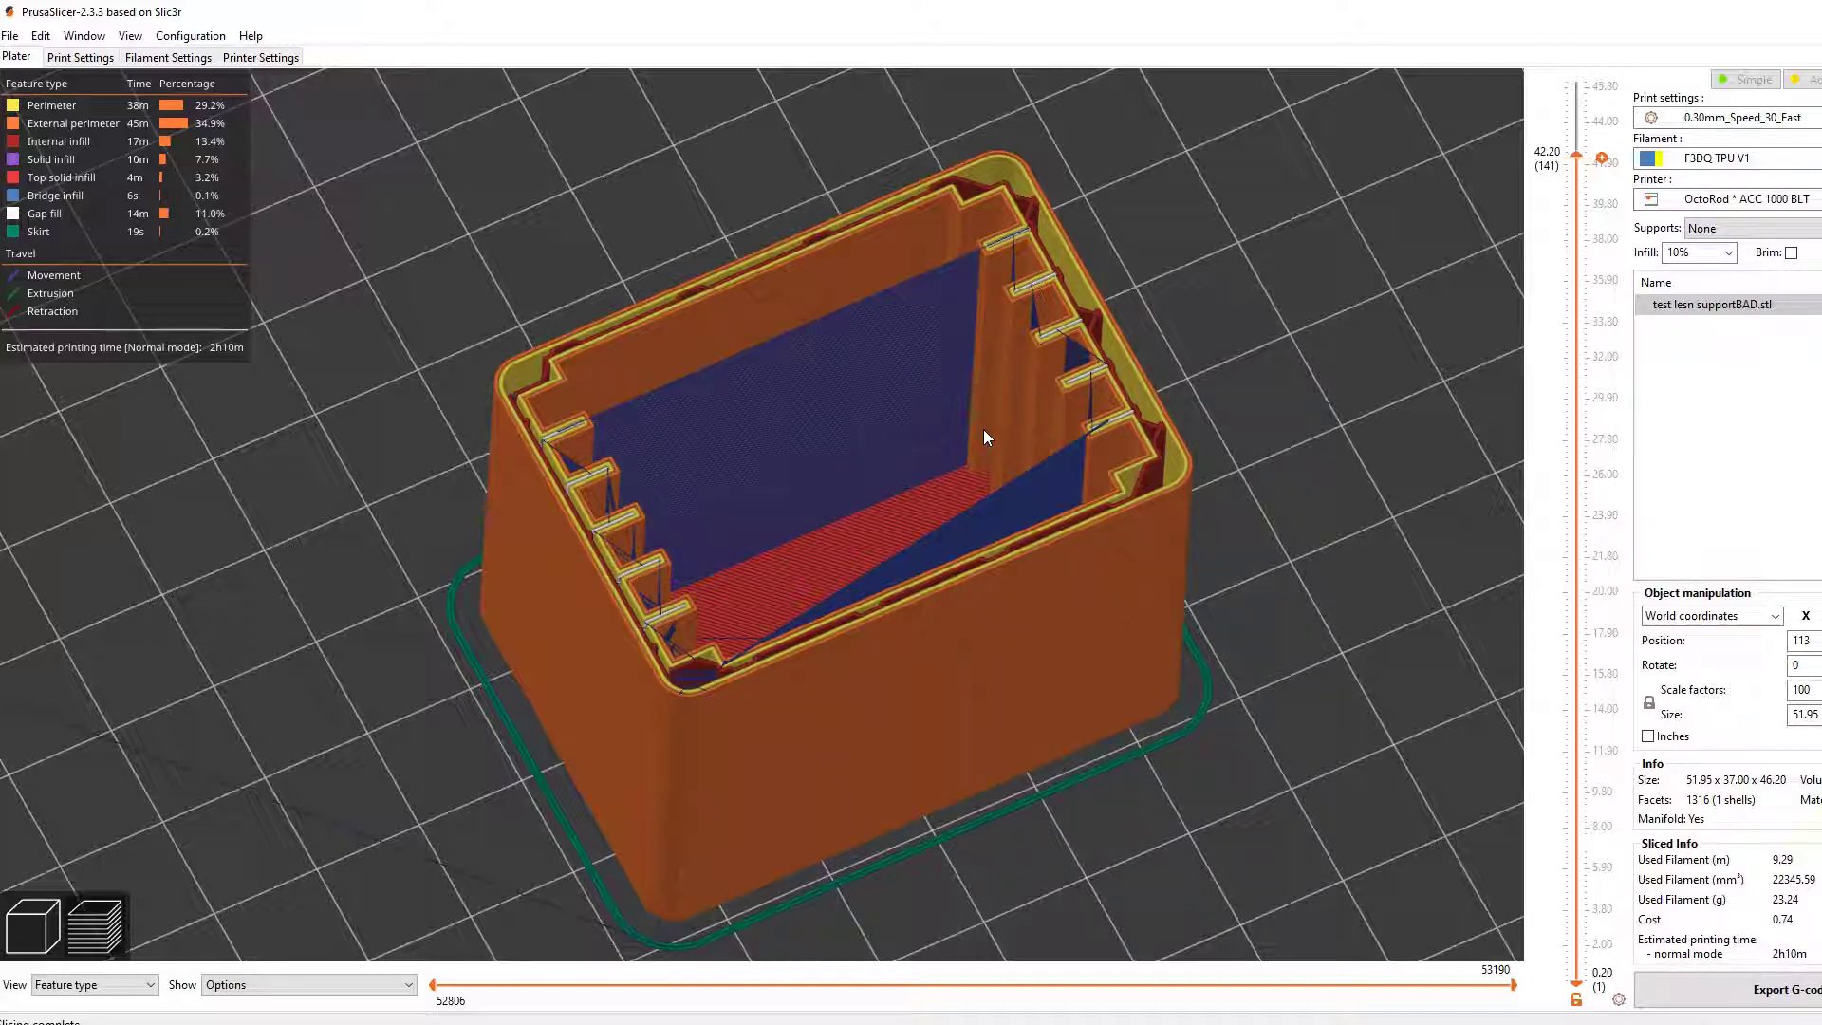
Re-enable Avoid crossing perimeters and scrub through the top layer's toolpath in the preview.
left_click(80, 59)
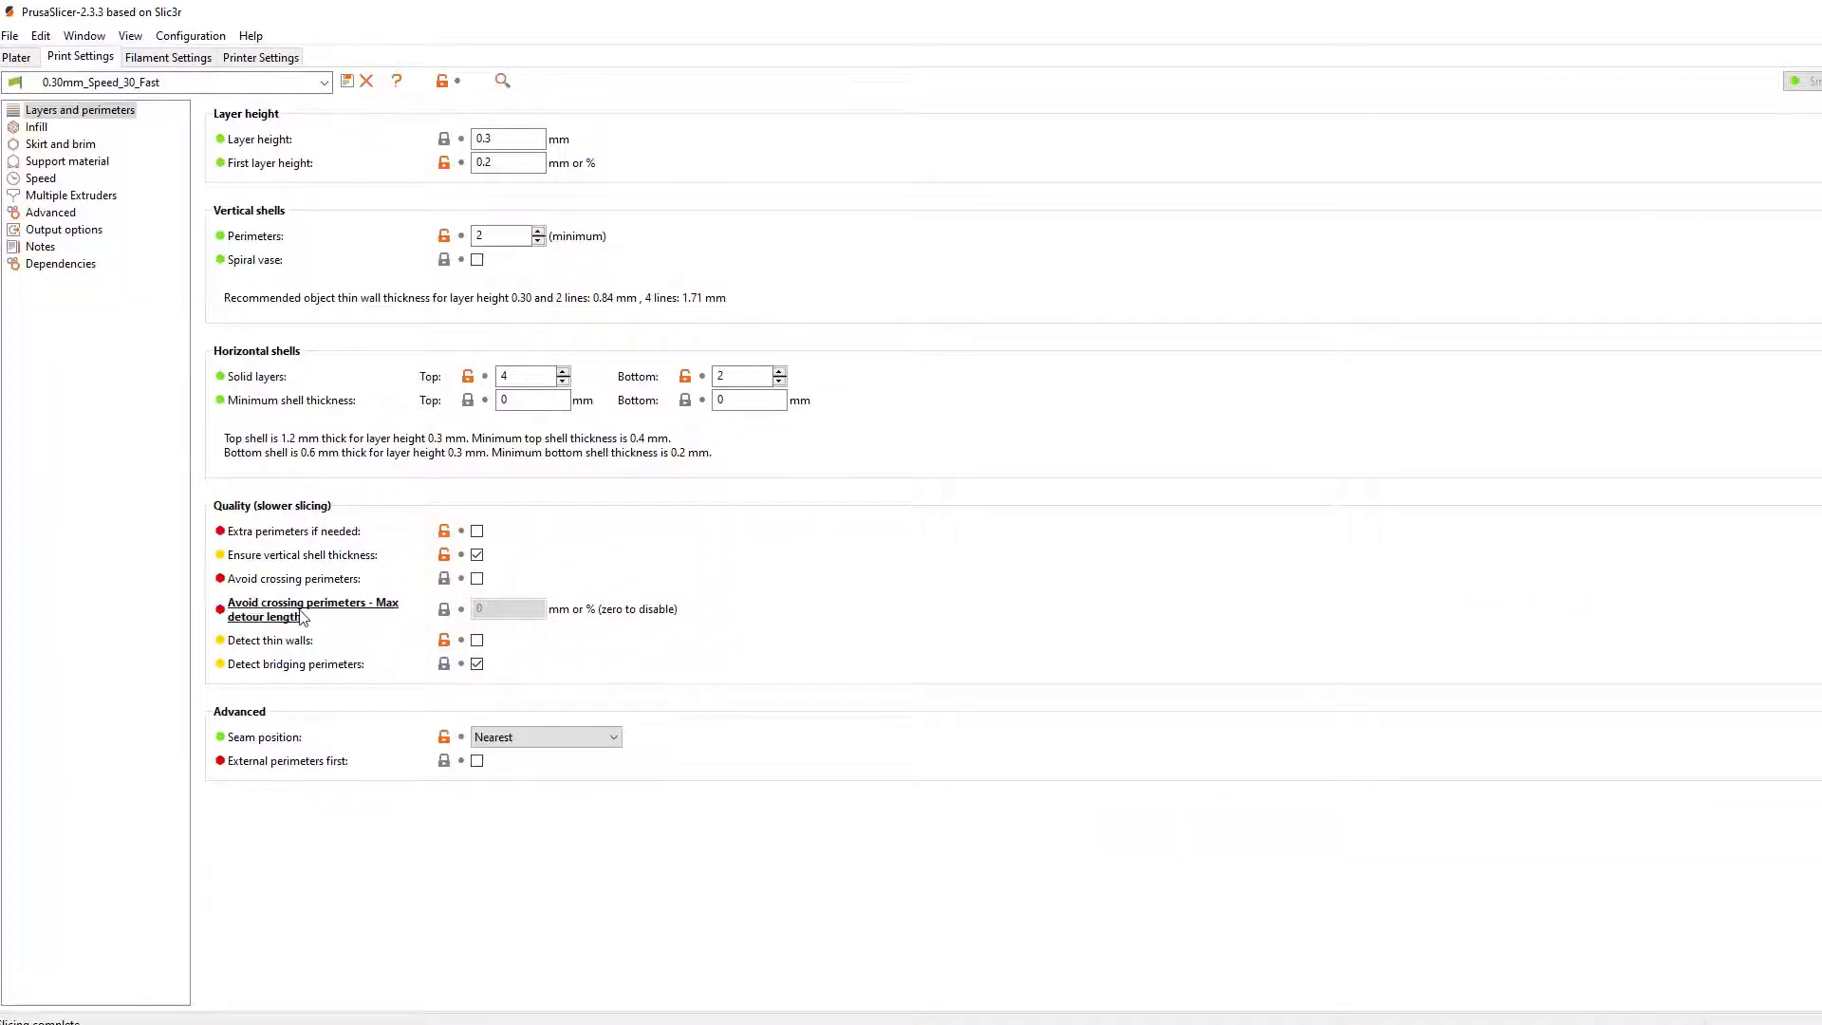
left_click(477, 579)
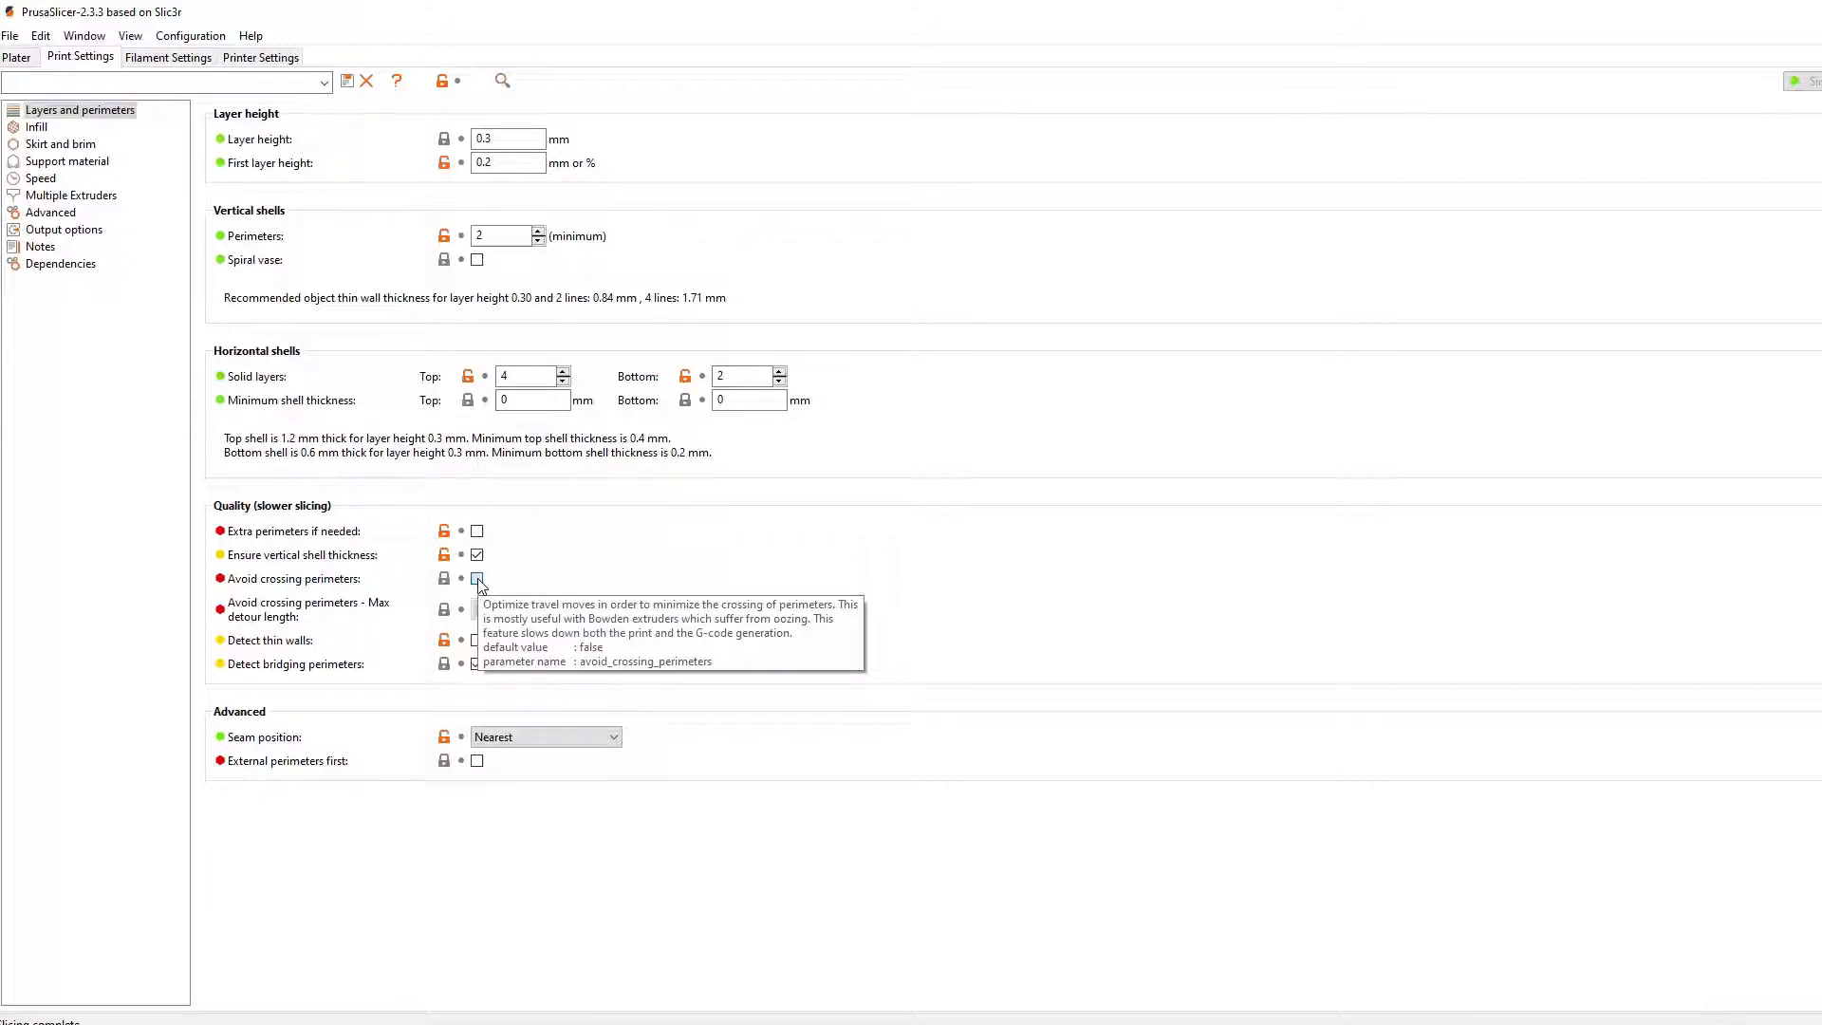
left_click(17, 57)
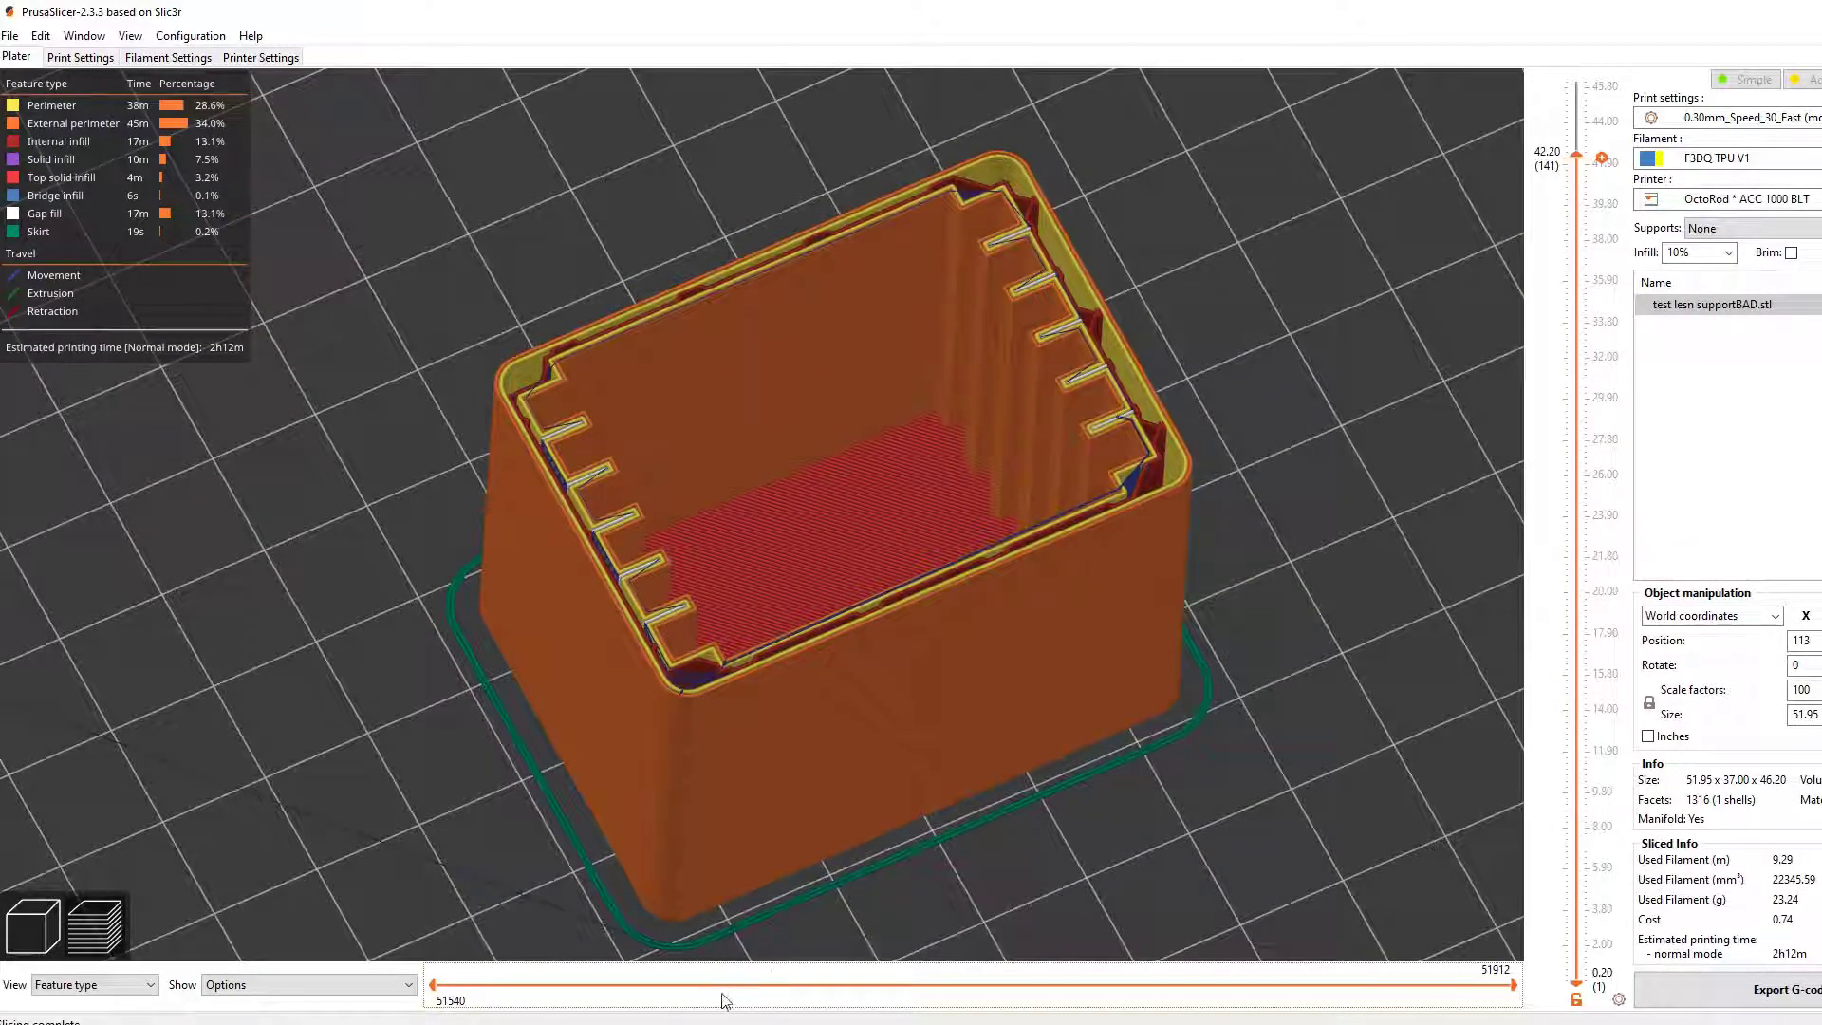
left_click(596, 987)
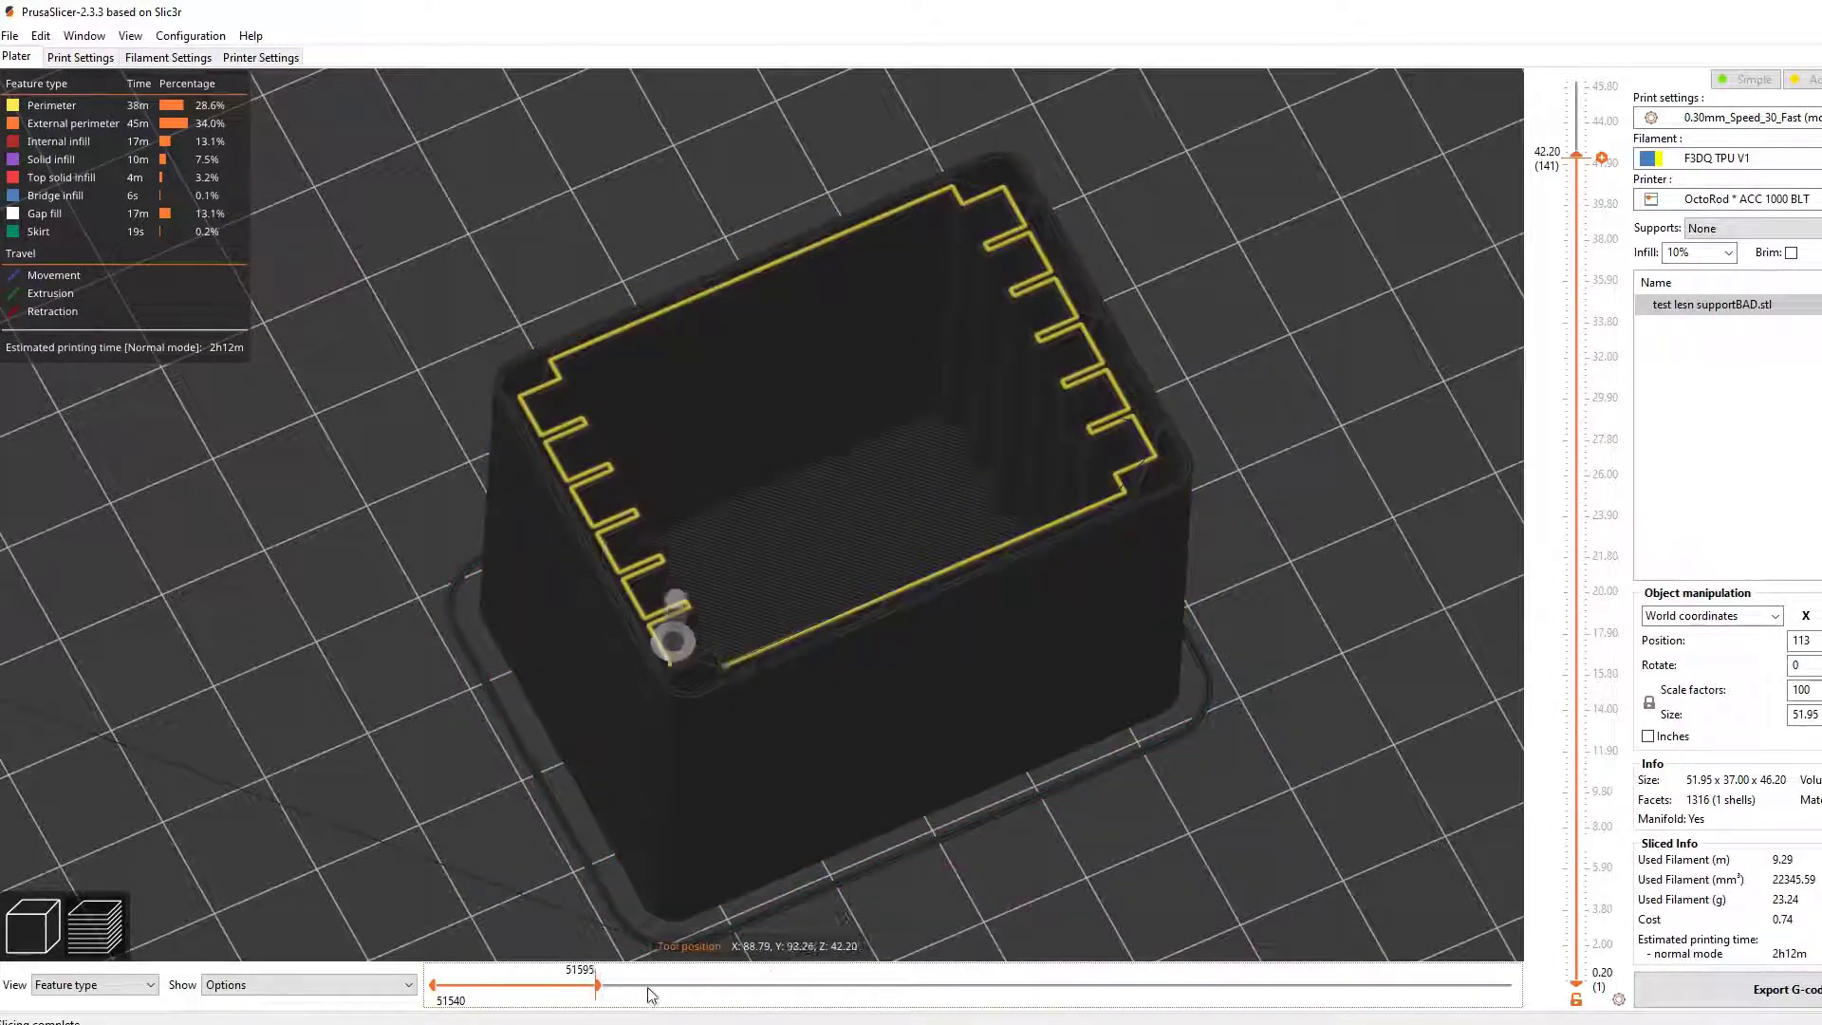
left_click_drag(651, 995, 1545, 927)
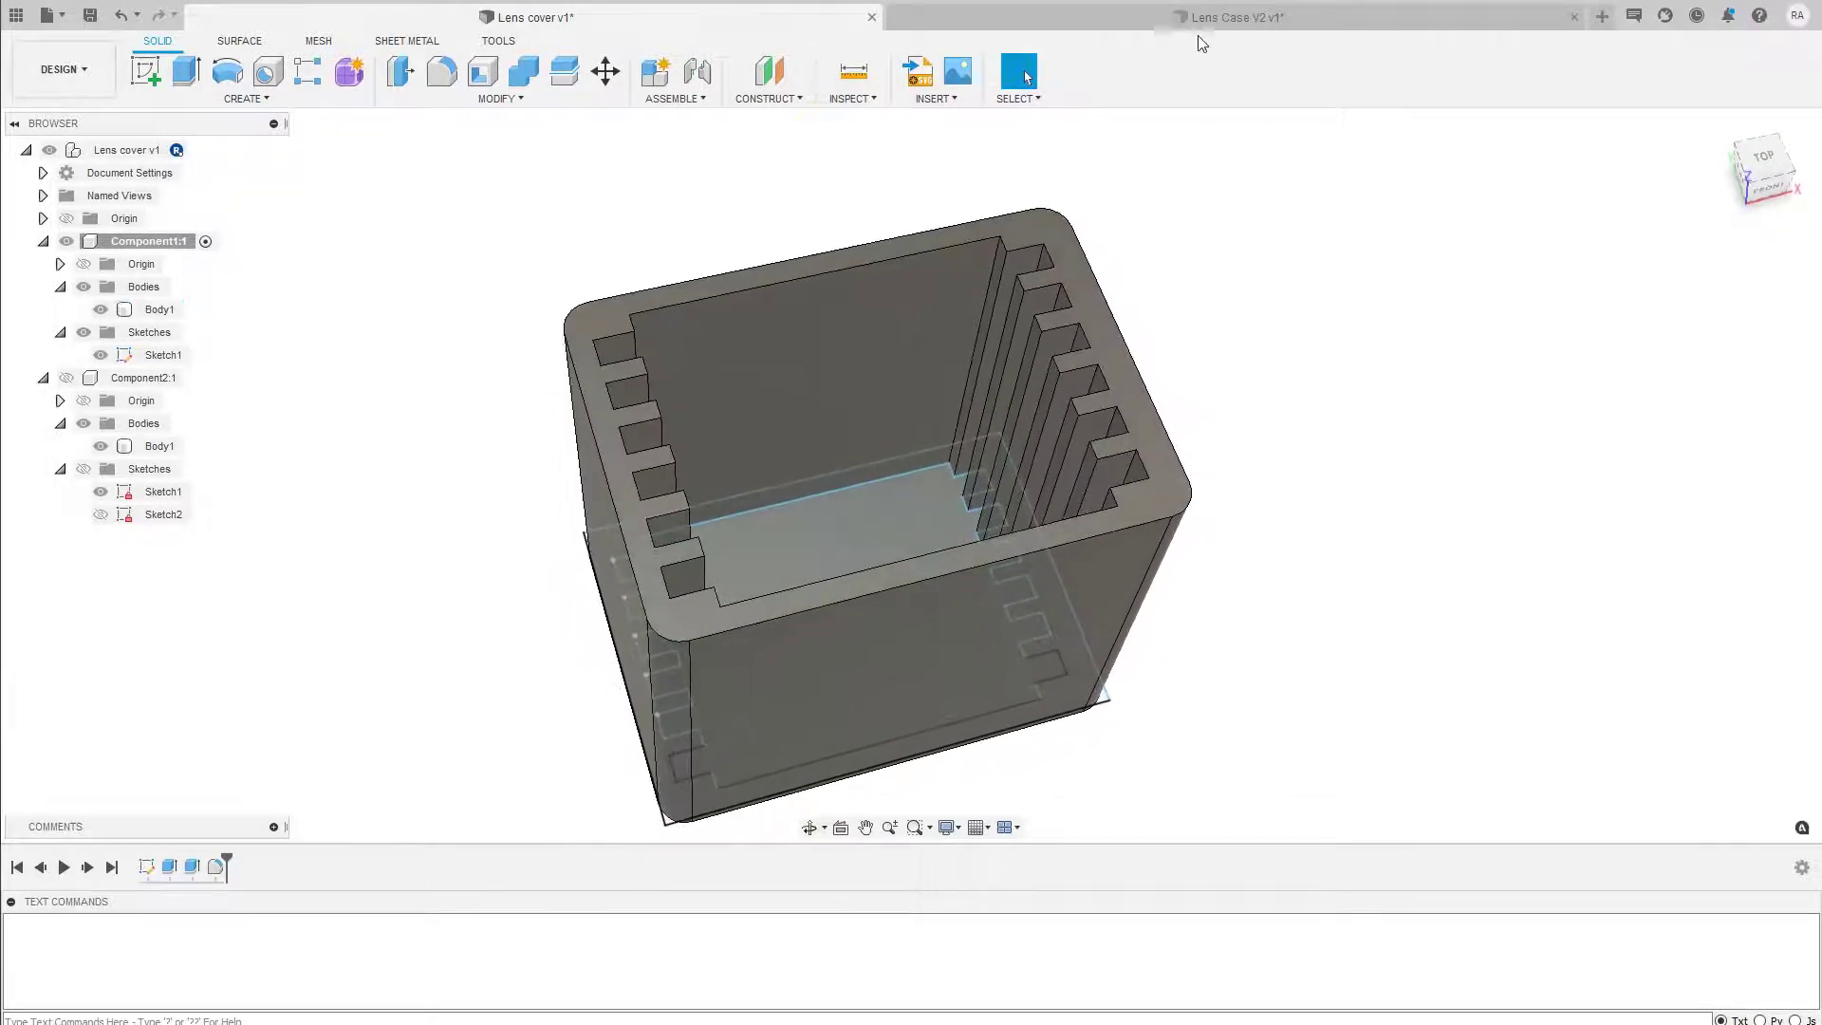
In the Lens Case V2 design, show Sketch1 and edit it to reveal its dimensions.
left_click(1227, 17)
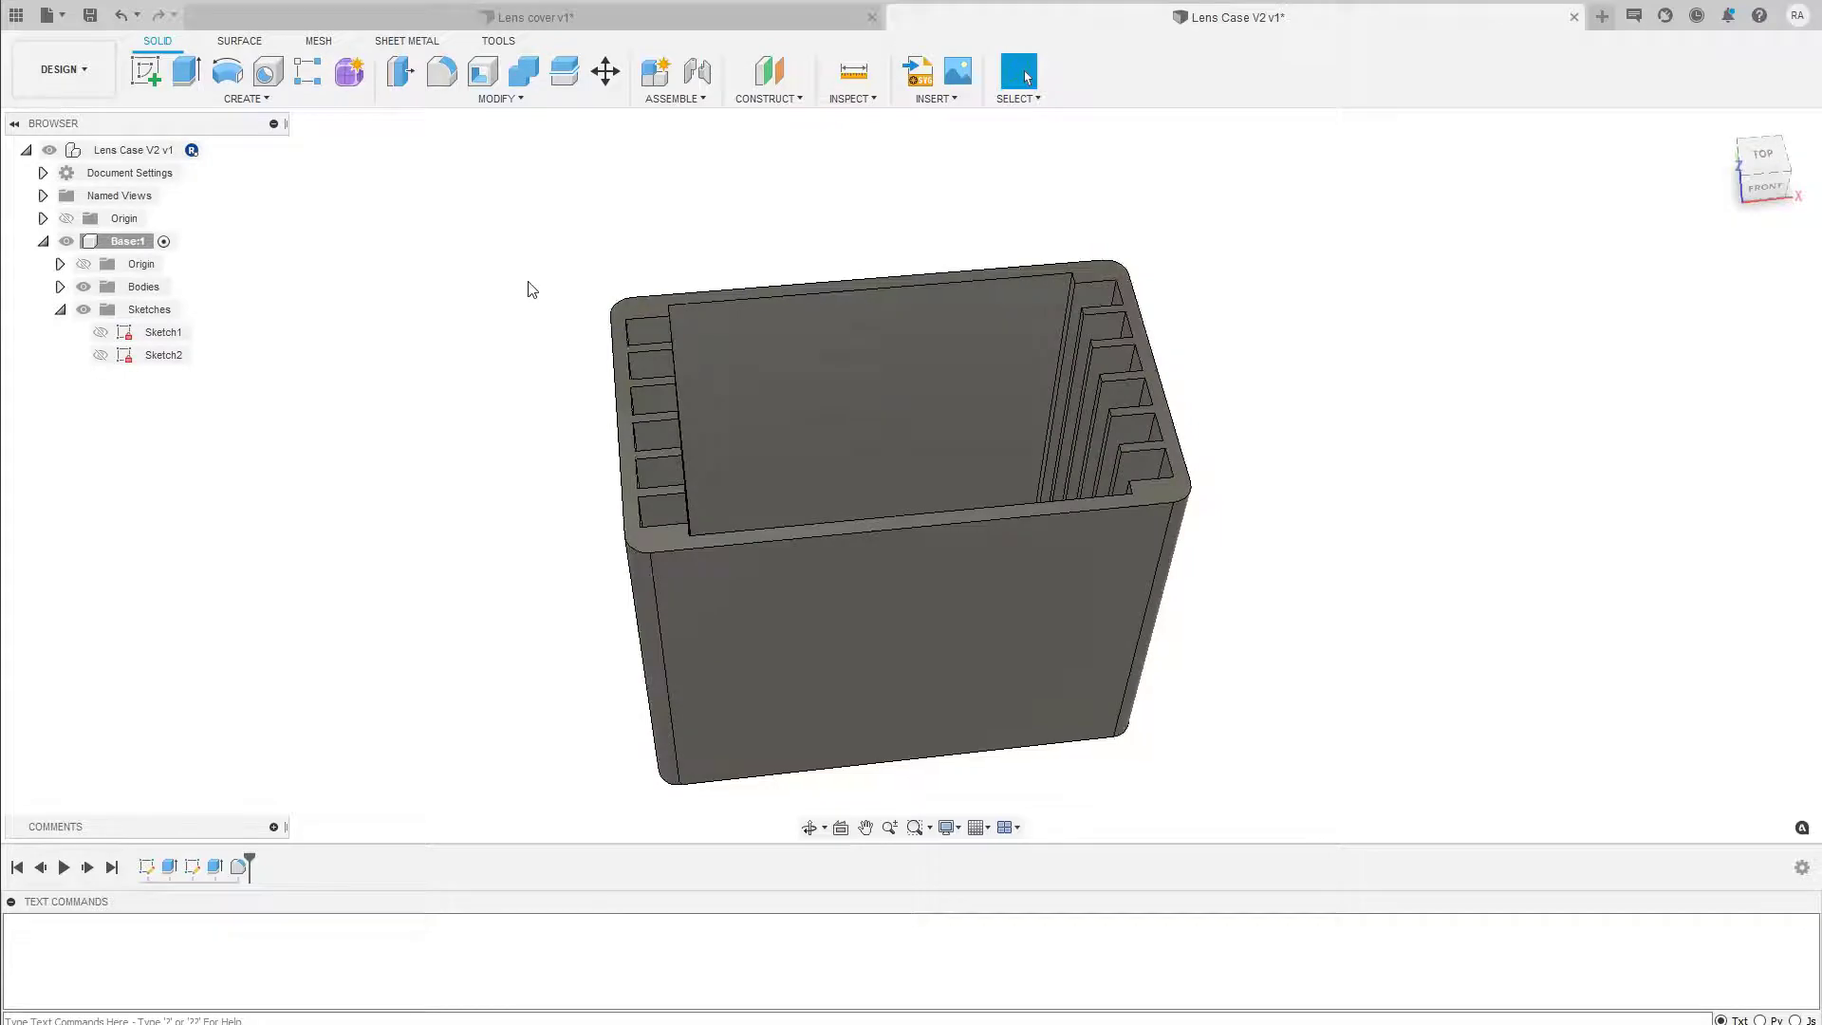
left_click(99, 332)
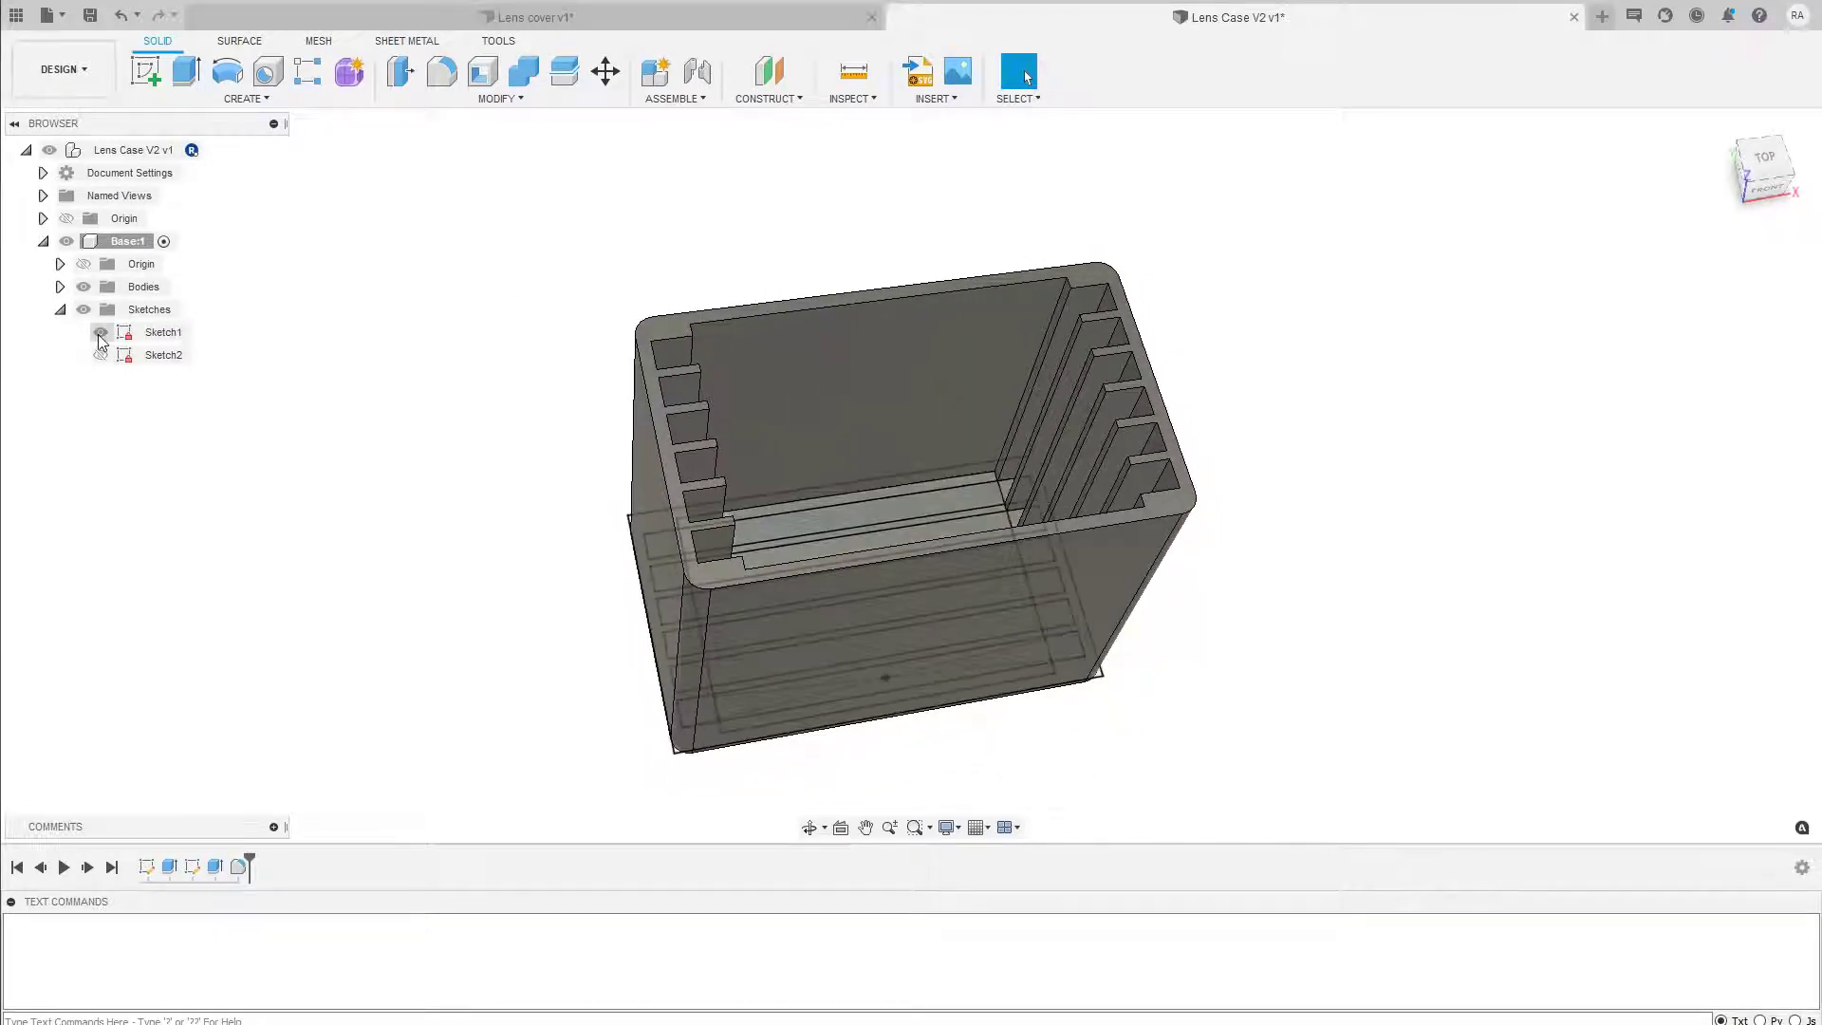
right_click(124, 337)
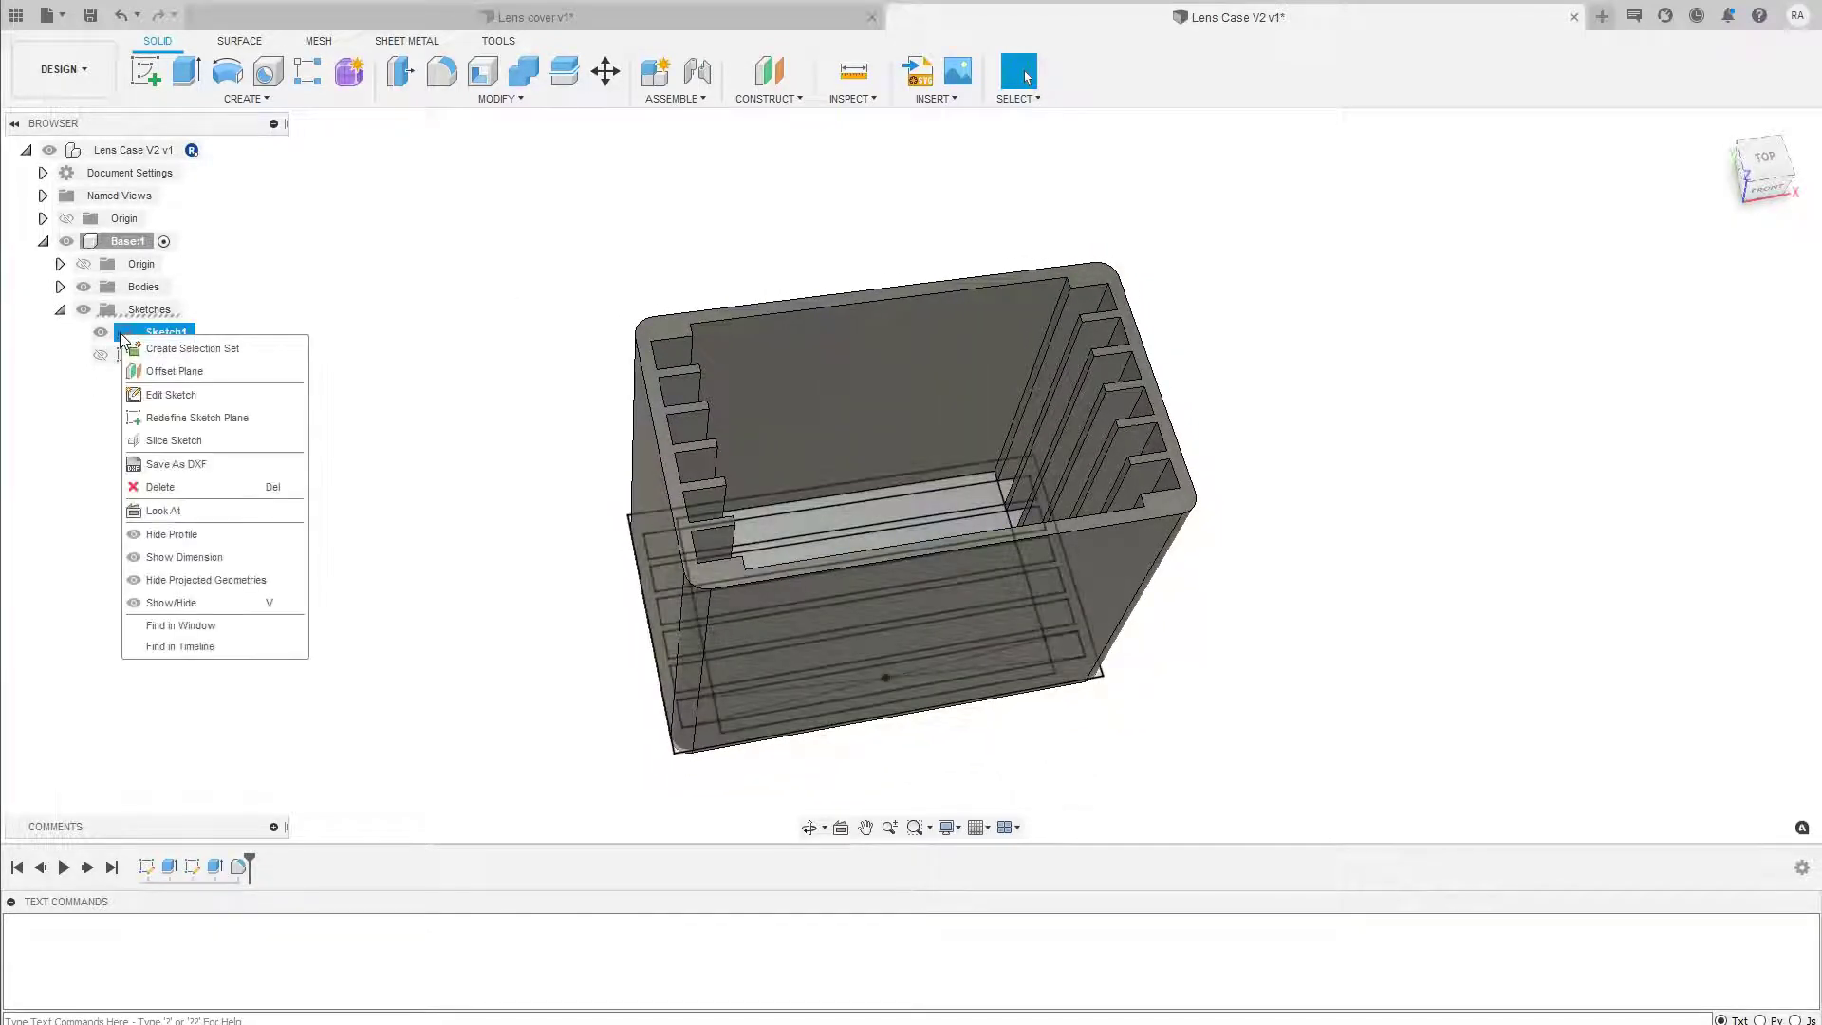
left_click(135, 400)
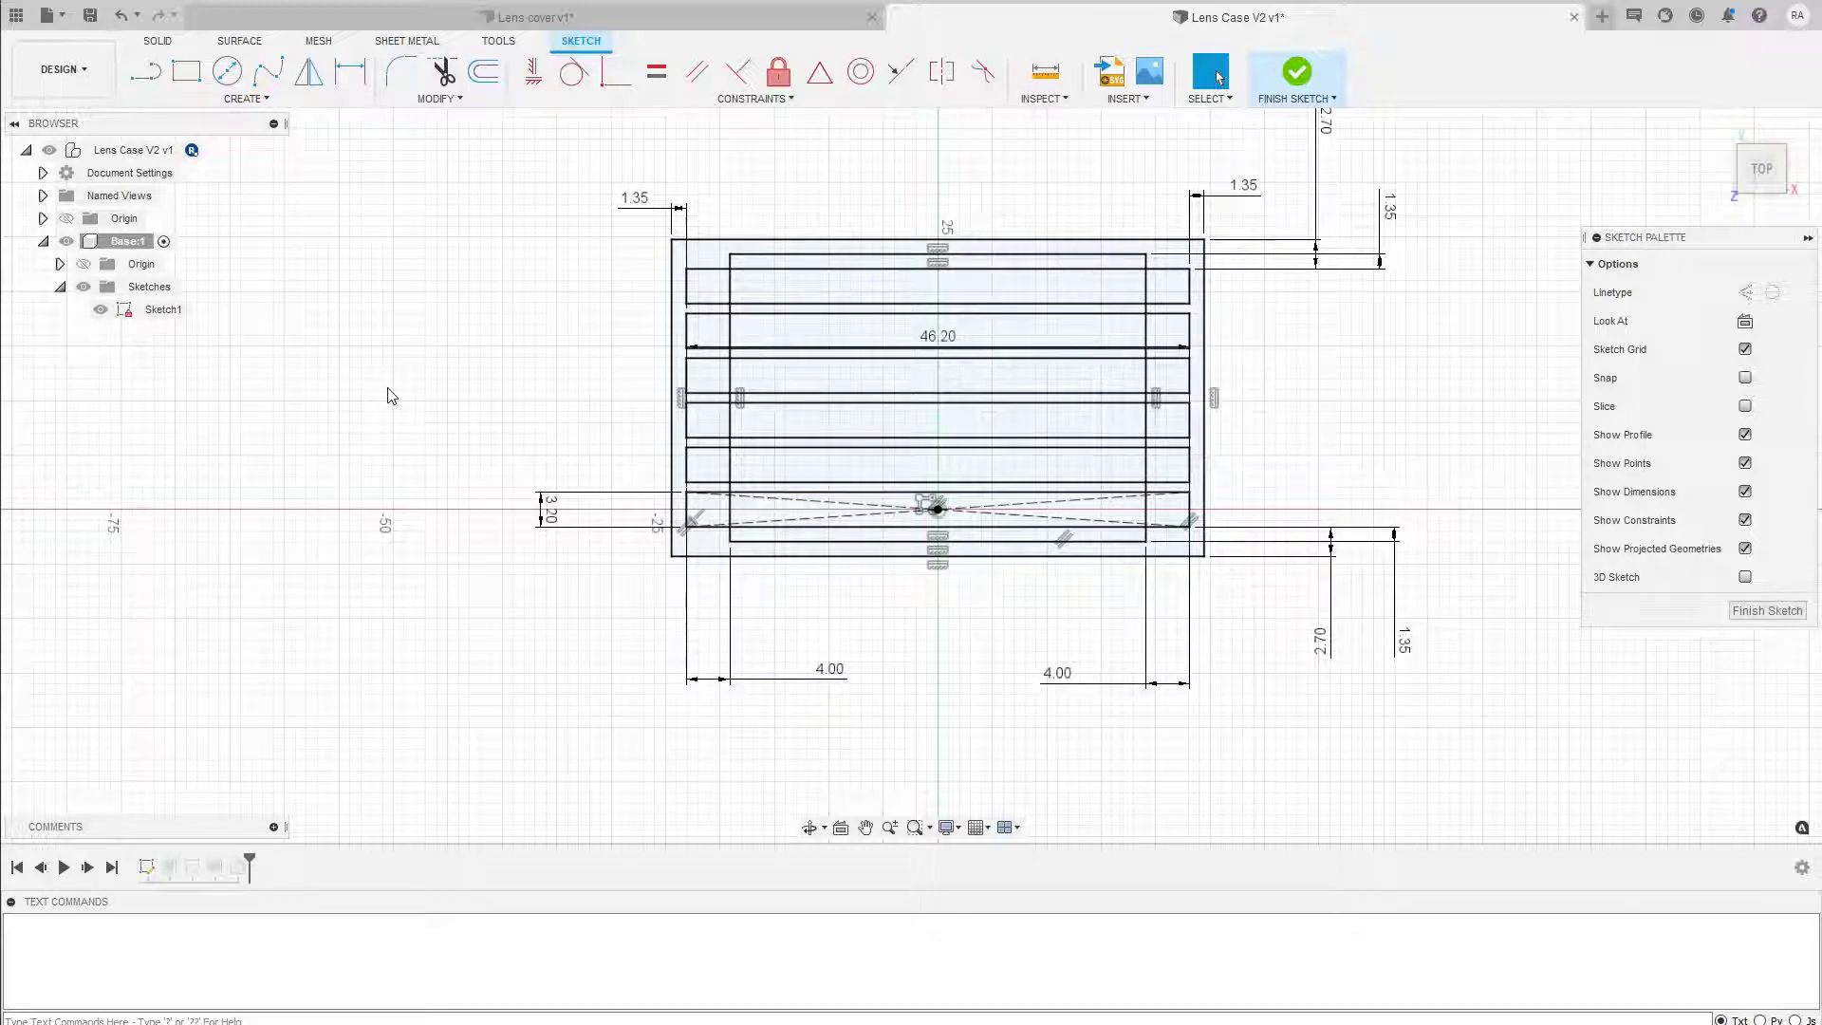
Change the left wall thickness dimension from 1.35 mm to 4 mm.
middle_click_drag(388, 396, 339, 437)
scroll(340, 437, "up", 2)
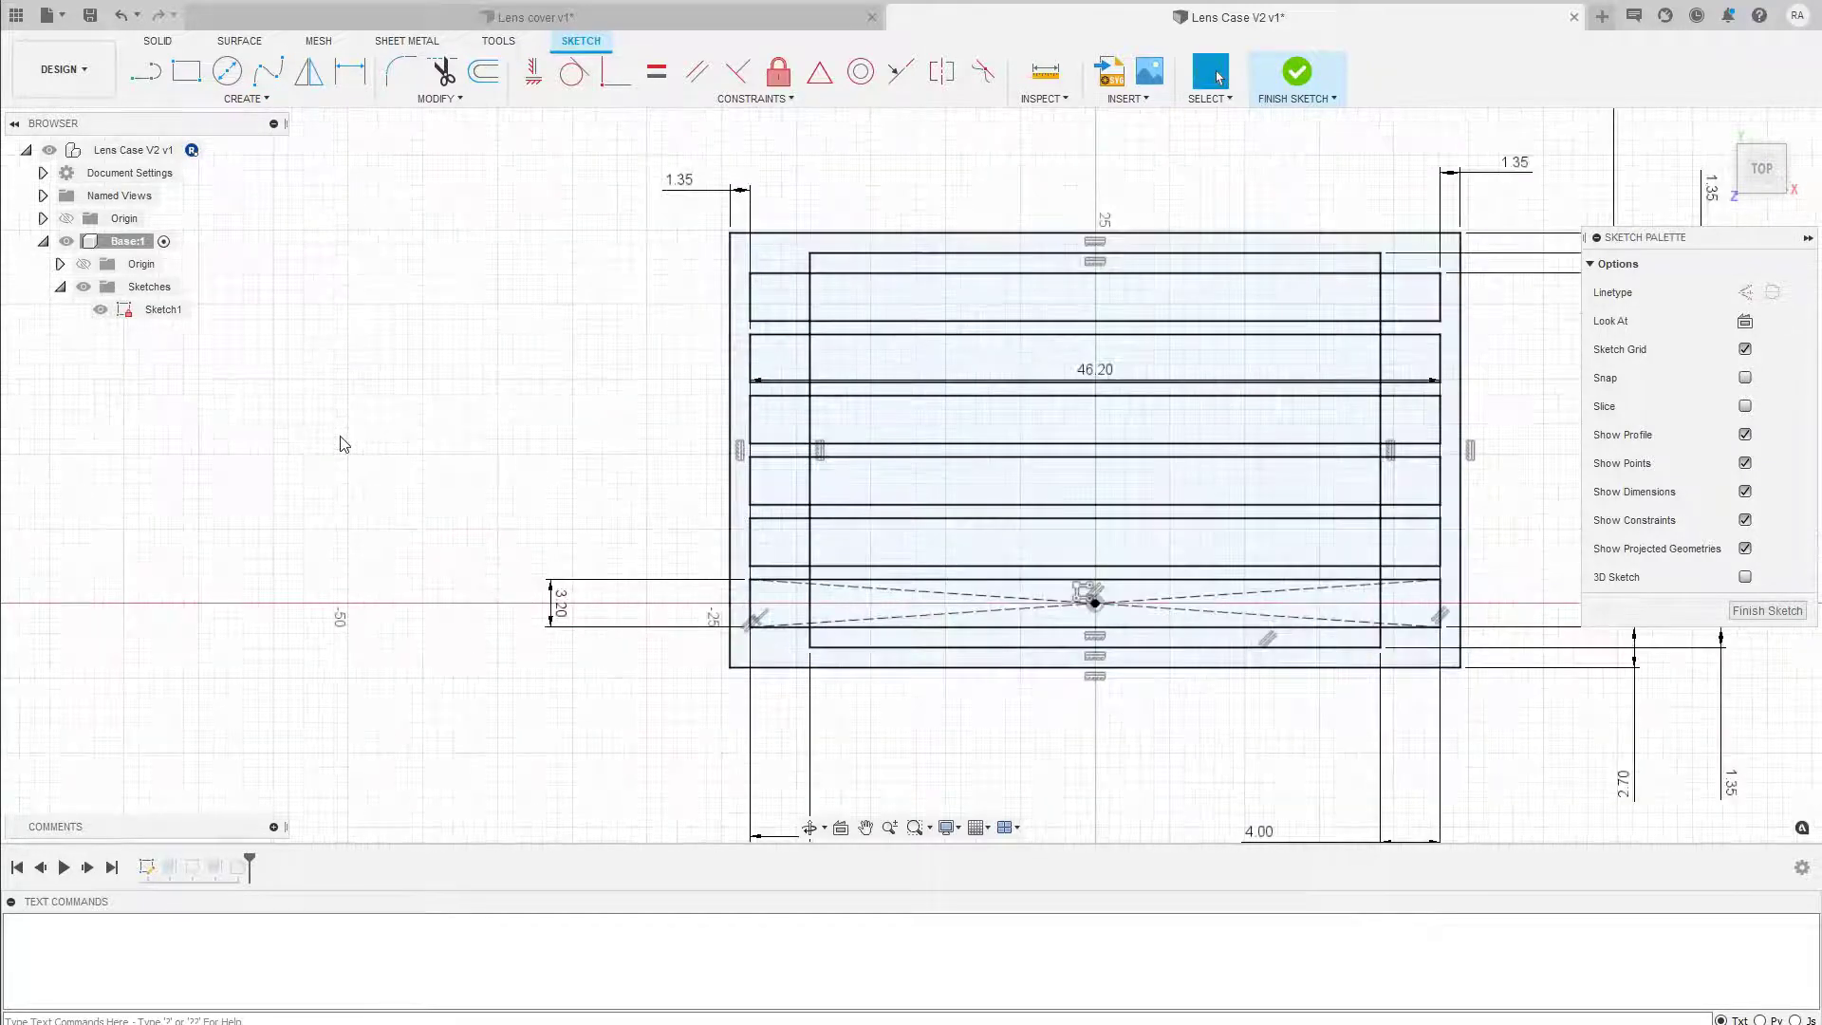
middle_click_drag(580, 315, 459, 358)
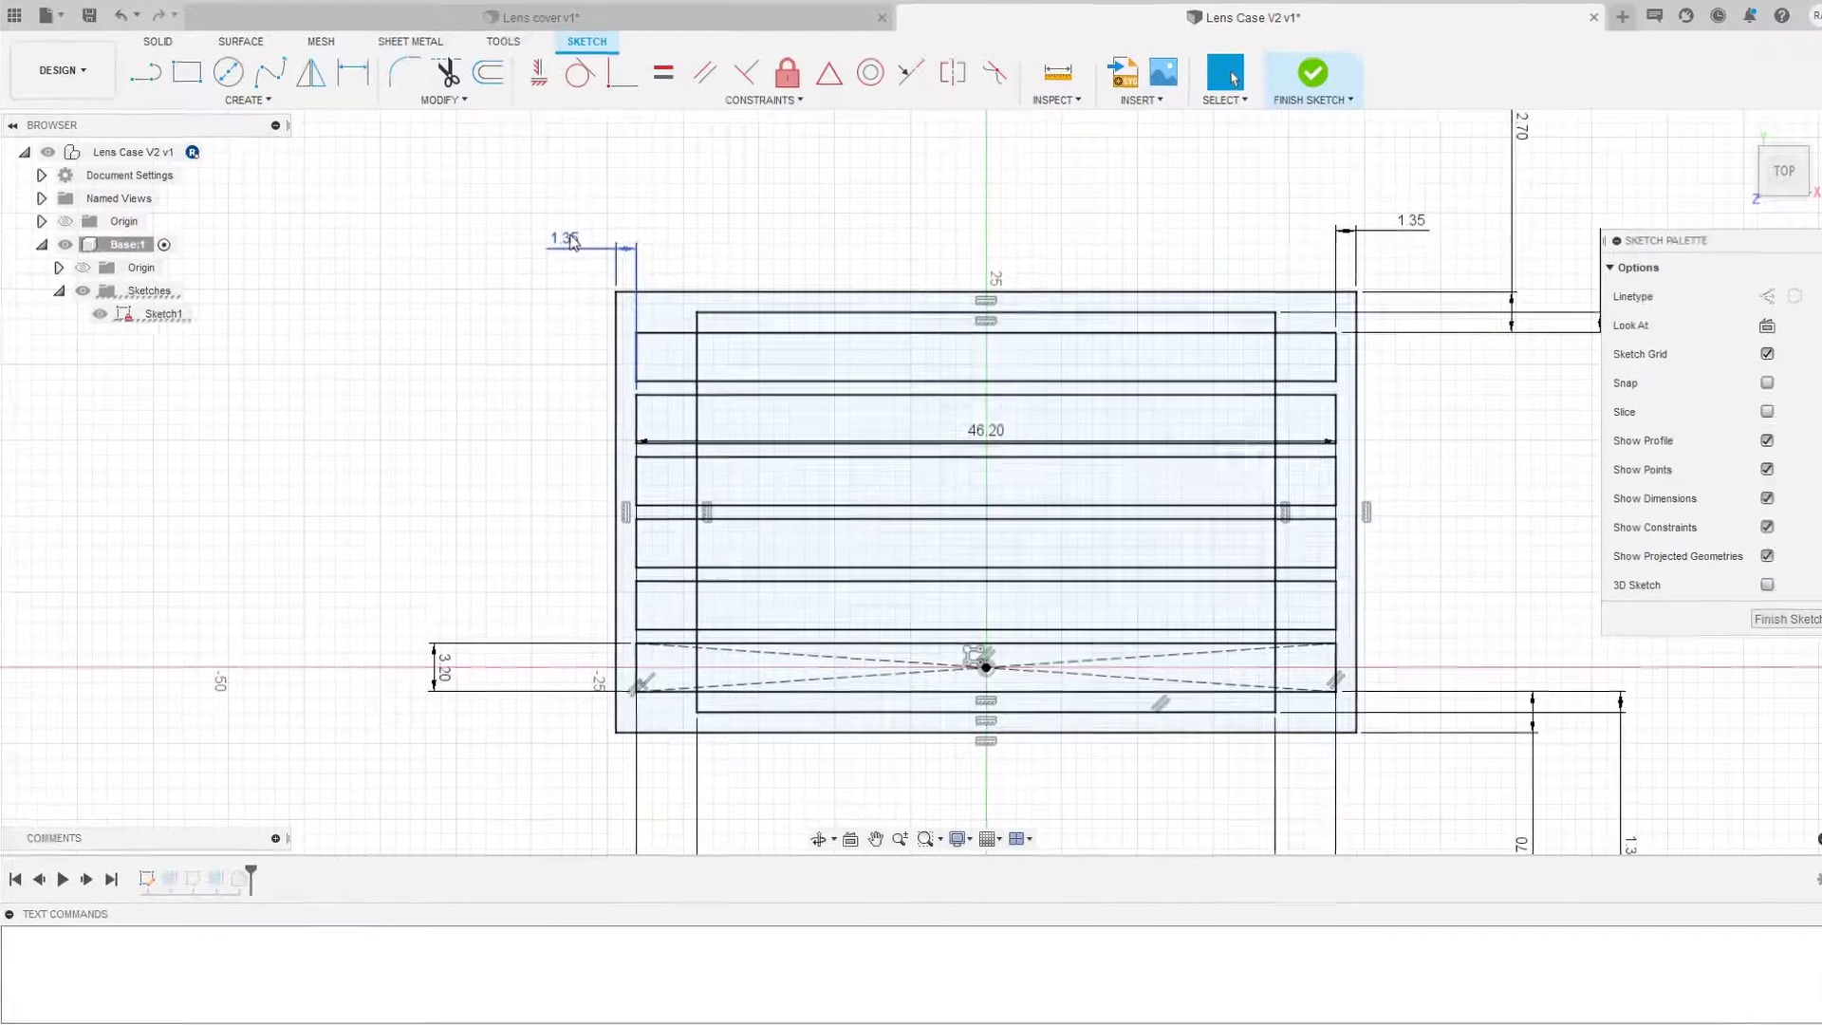
double_click(569, 240)
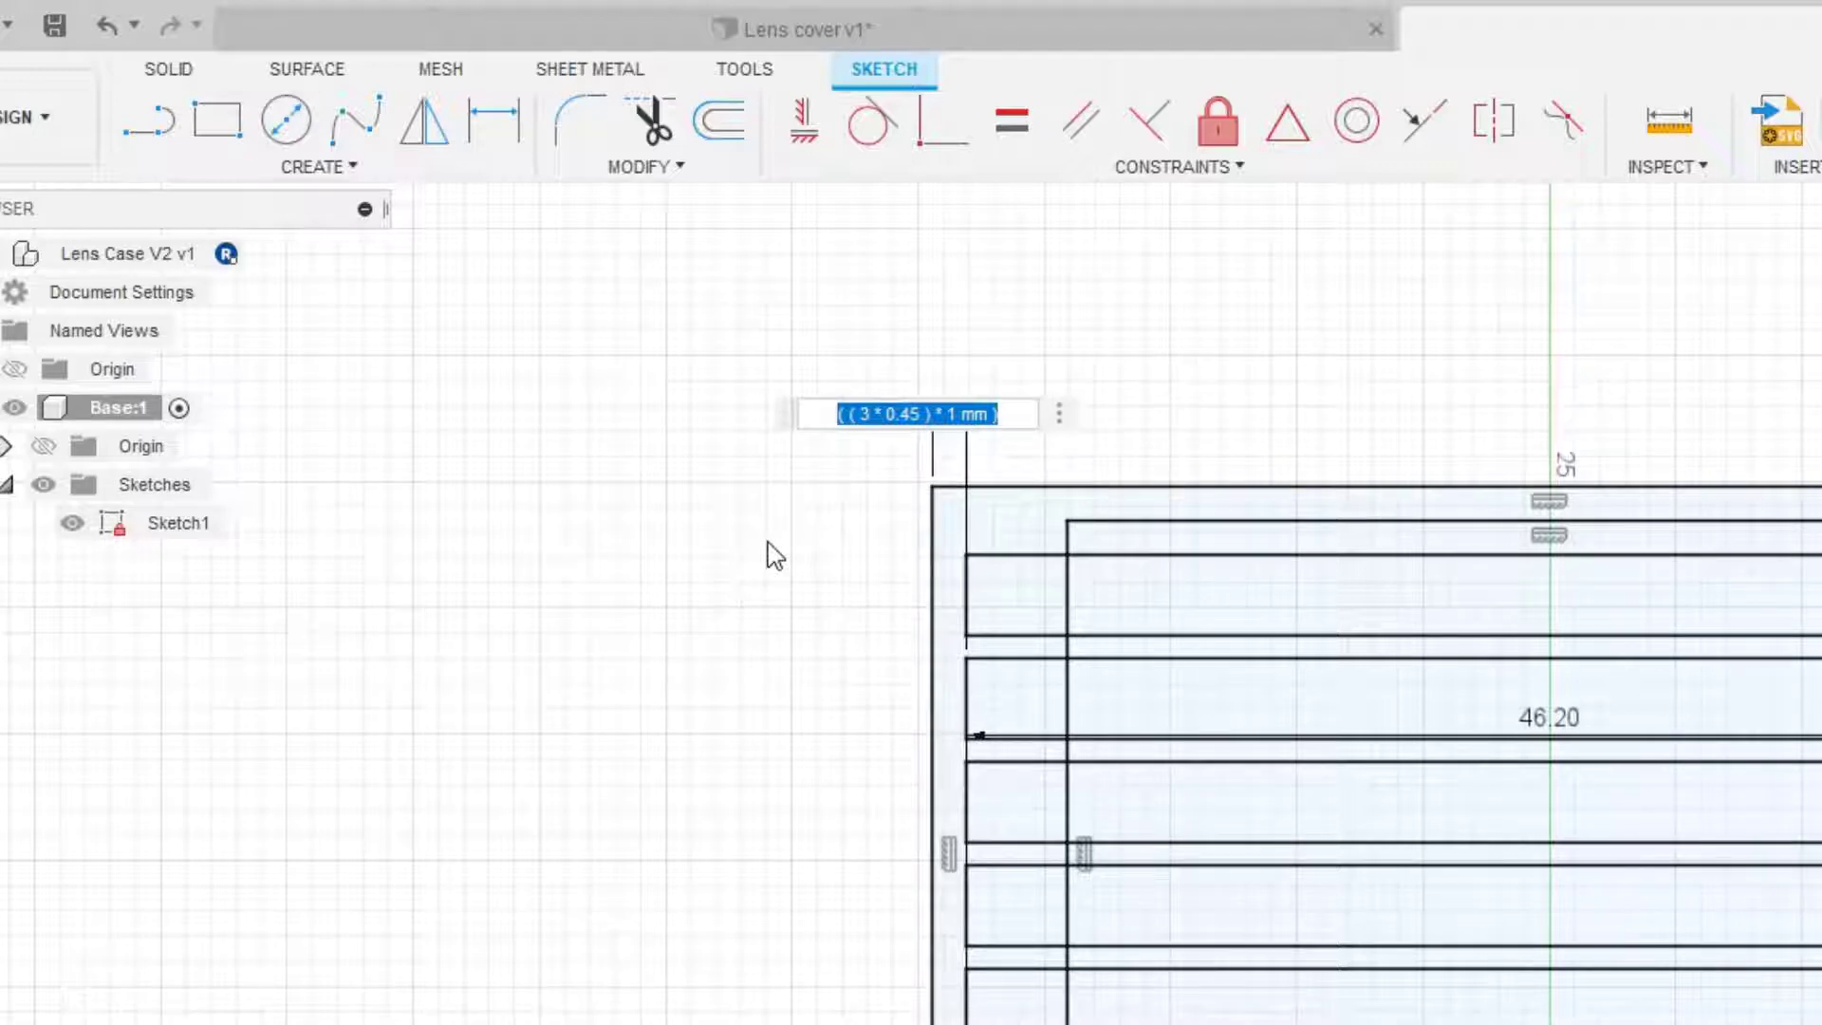
type("4")
key("Return")
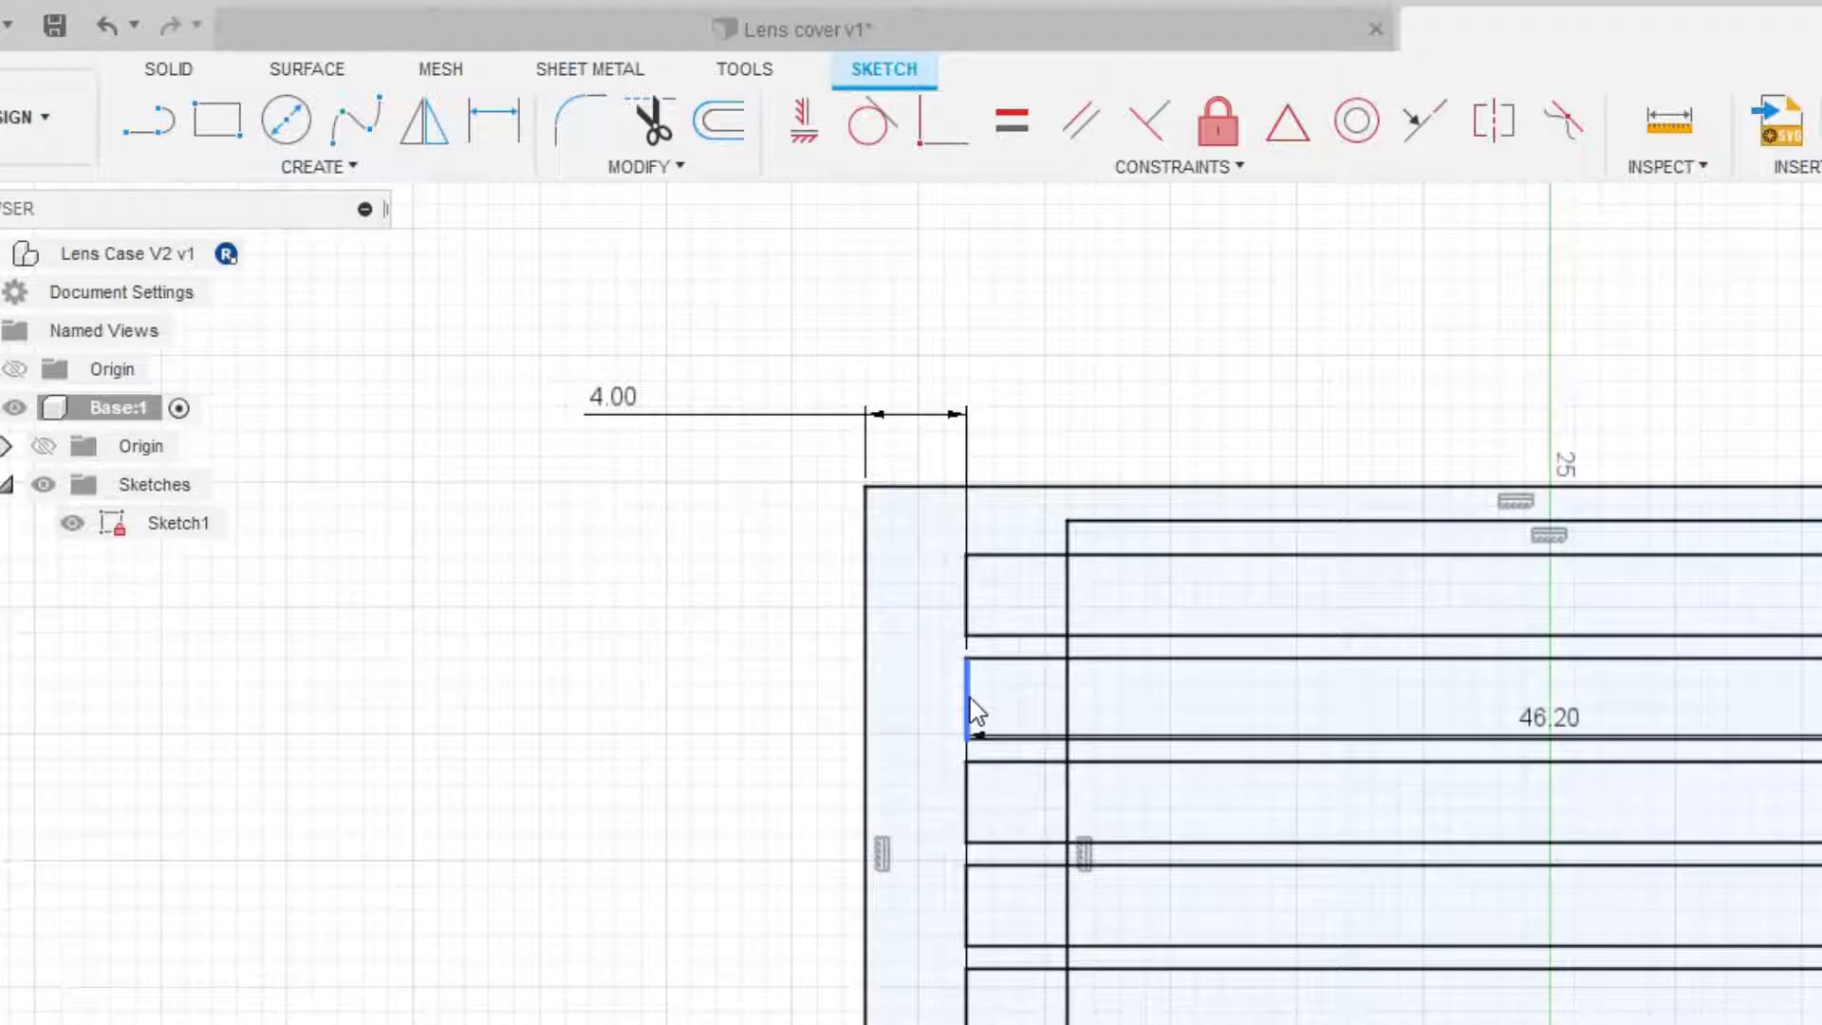
Restore the left wall to 1.35 mm using the expression (3*.45).
double_click(617, 402)
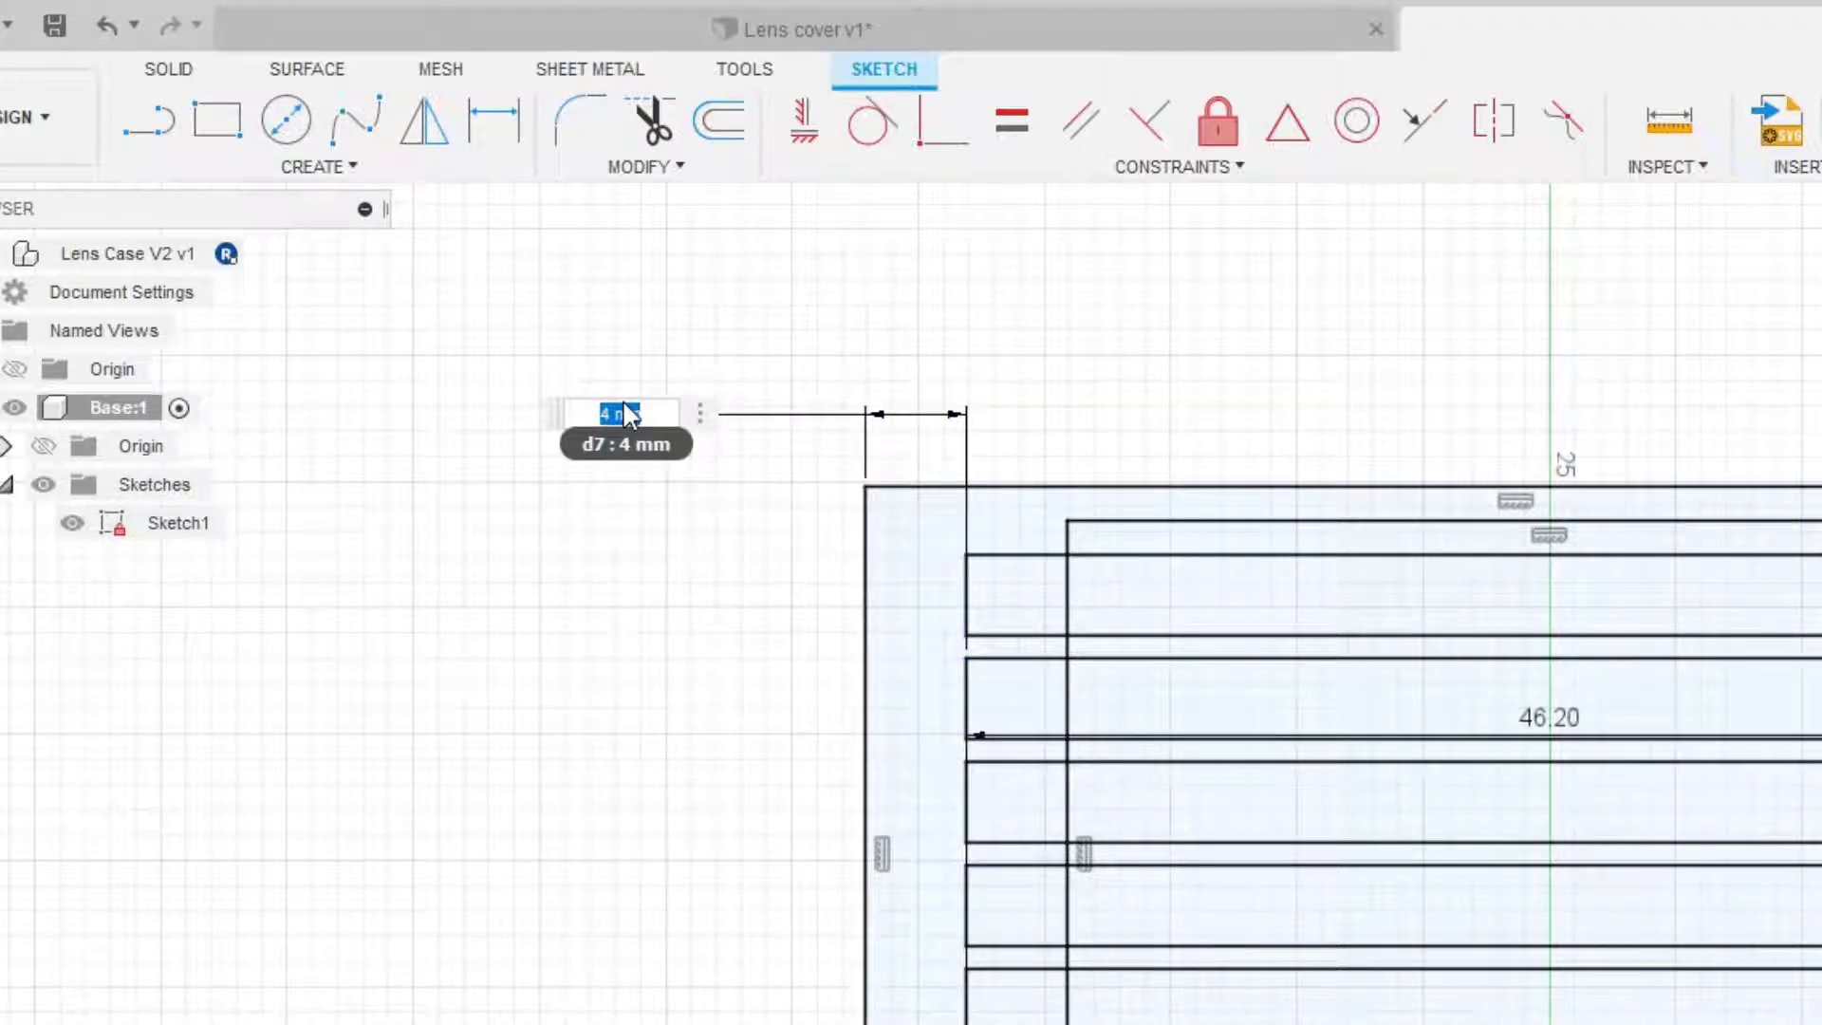
type("3")
type("*.")
type("45)")
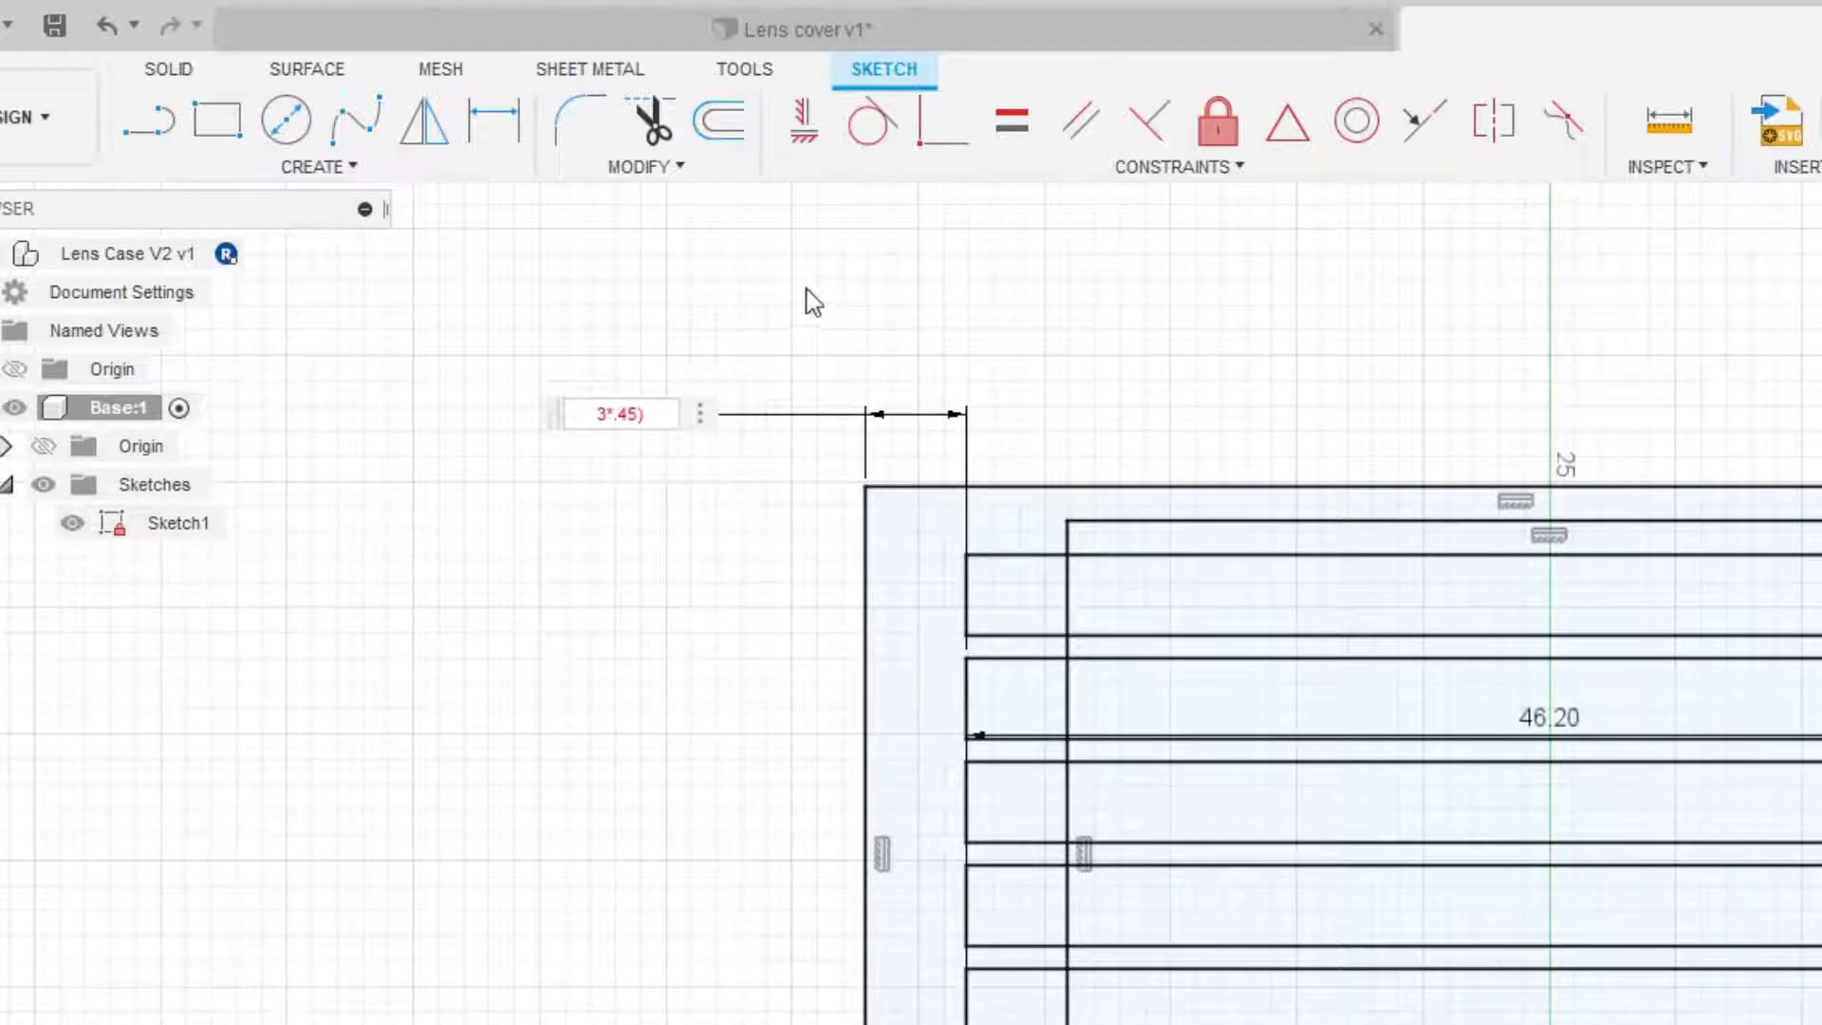
key("Home")
type("(")
key("Return")
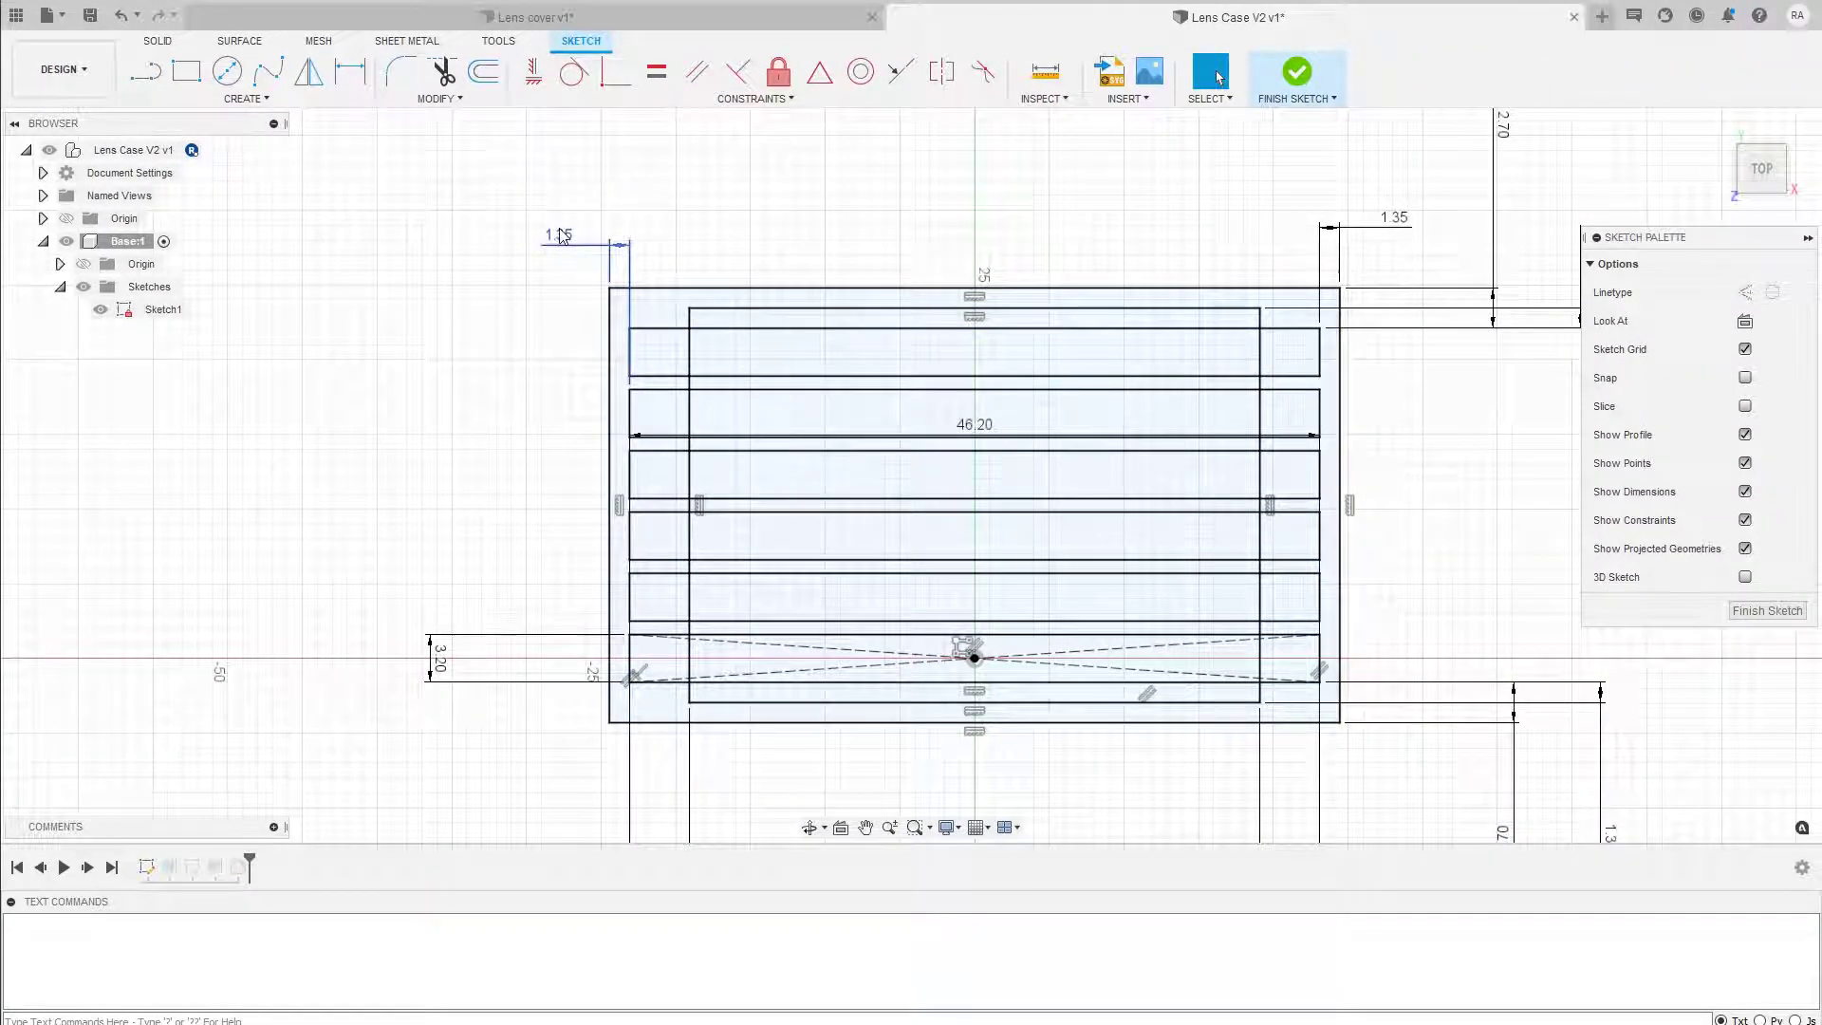
Check the upper-right 1.35 mm wall dimension, then finish Sketch1.
middle_click_drag(1381, 490, 1123, 537)
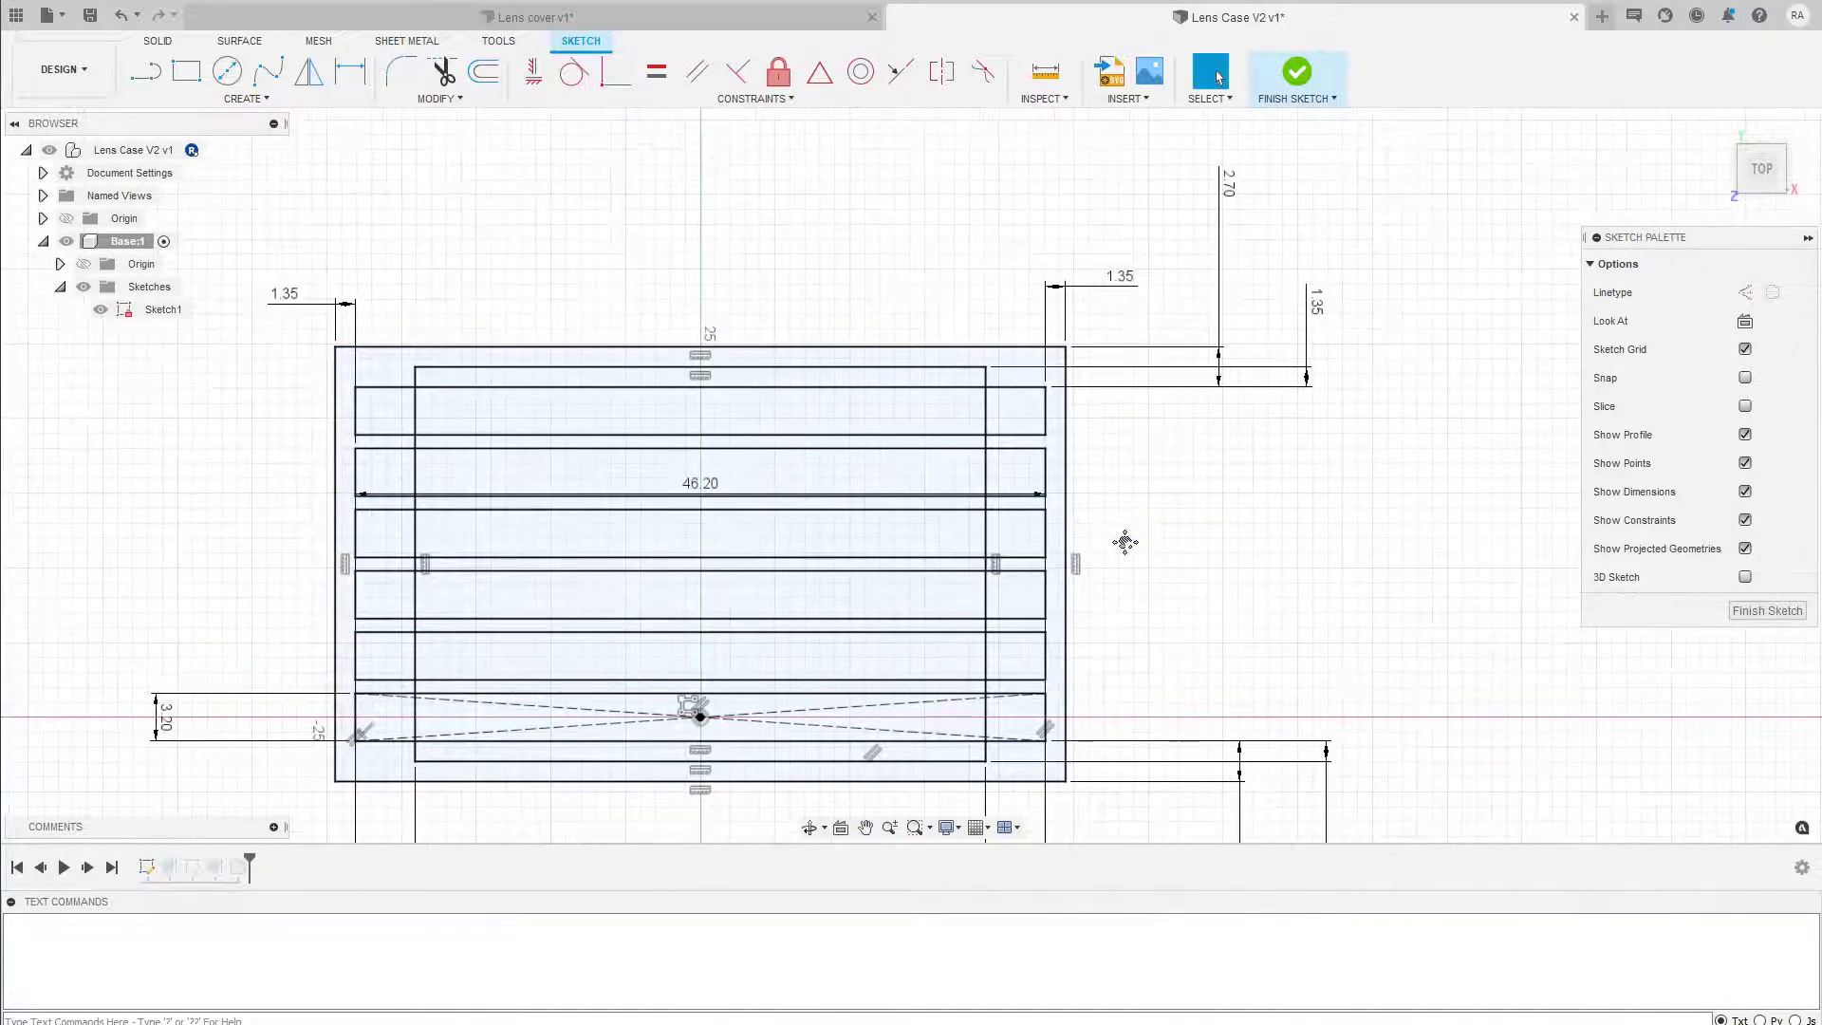
double_click(1129, 278)
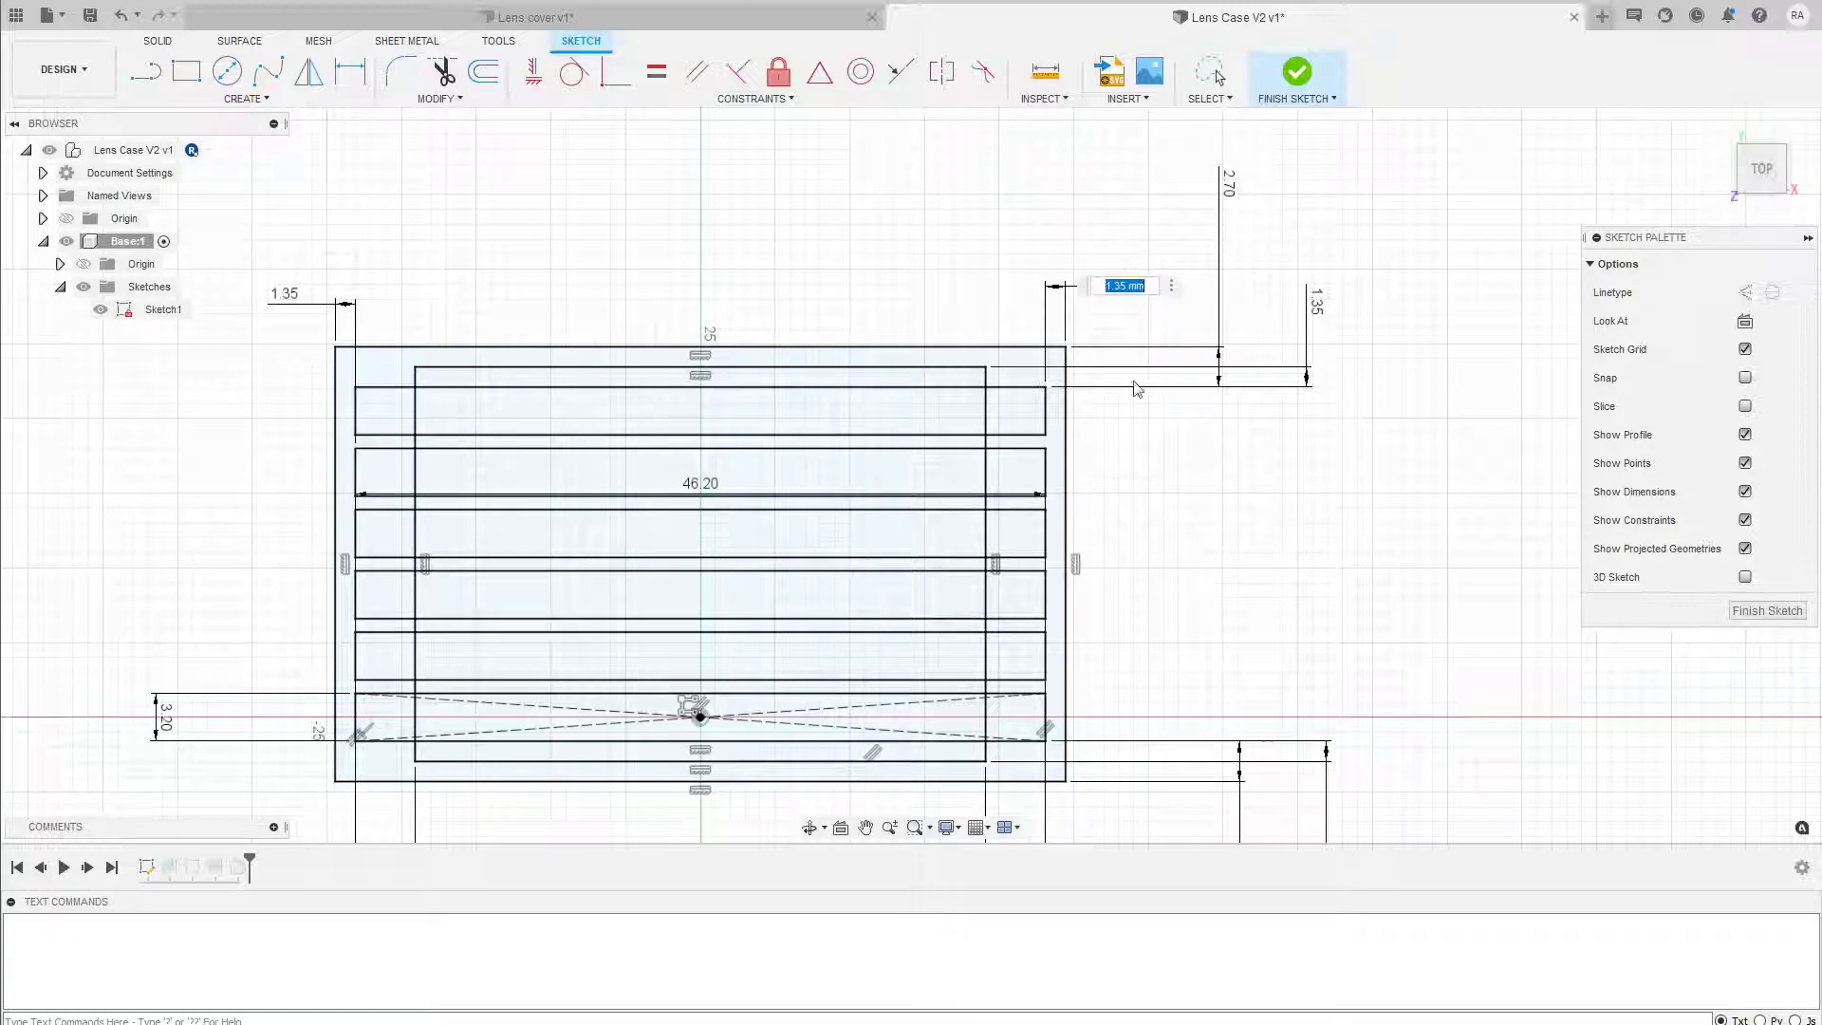
middle_click_drag(1217, 553, 1286, 472)
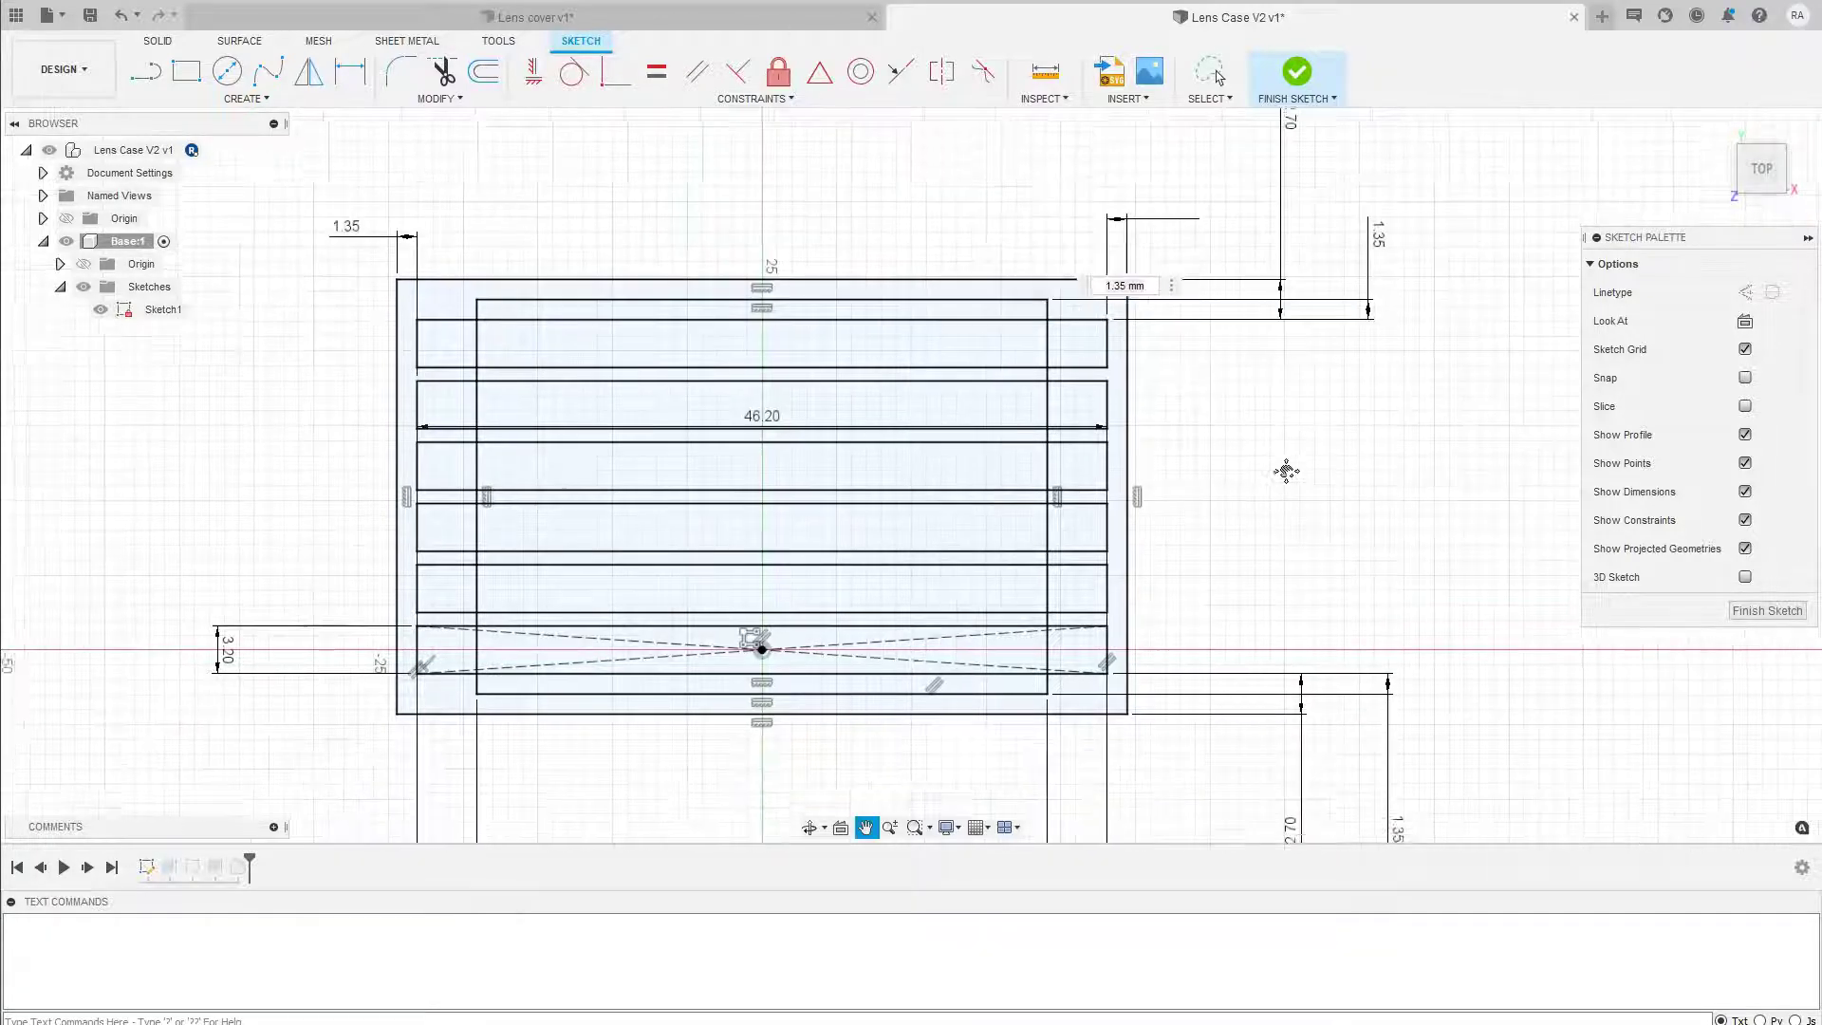
scroll(1286, 471, "up", 2)
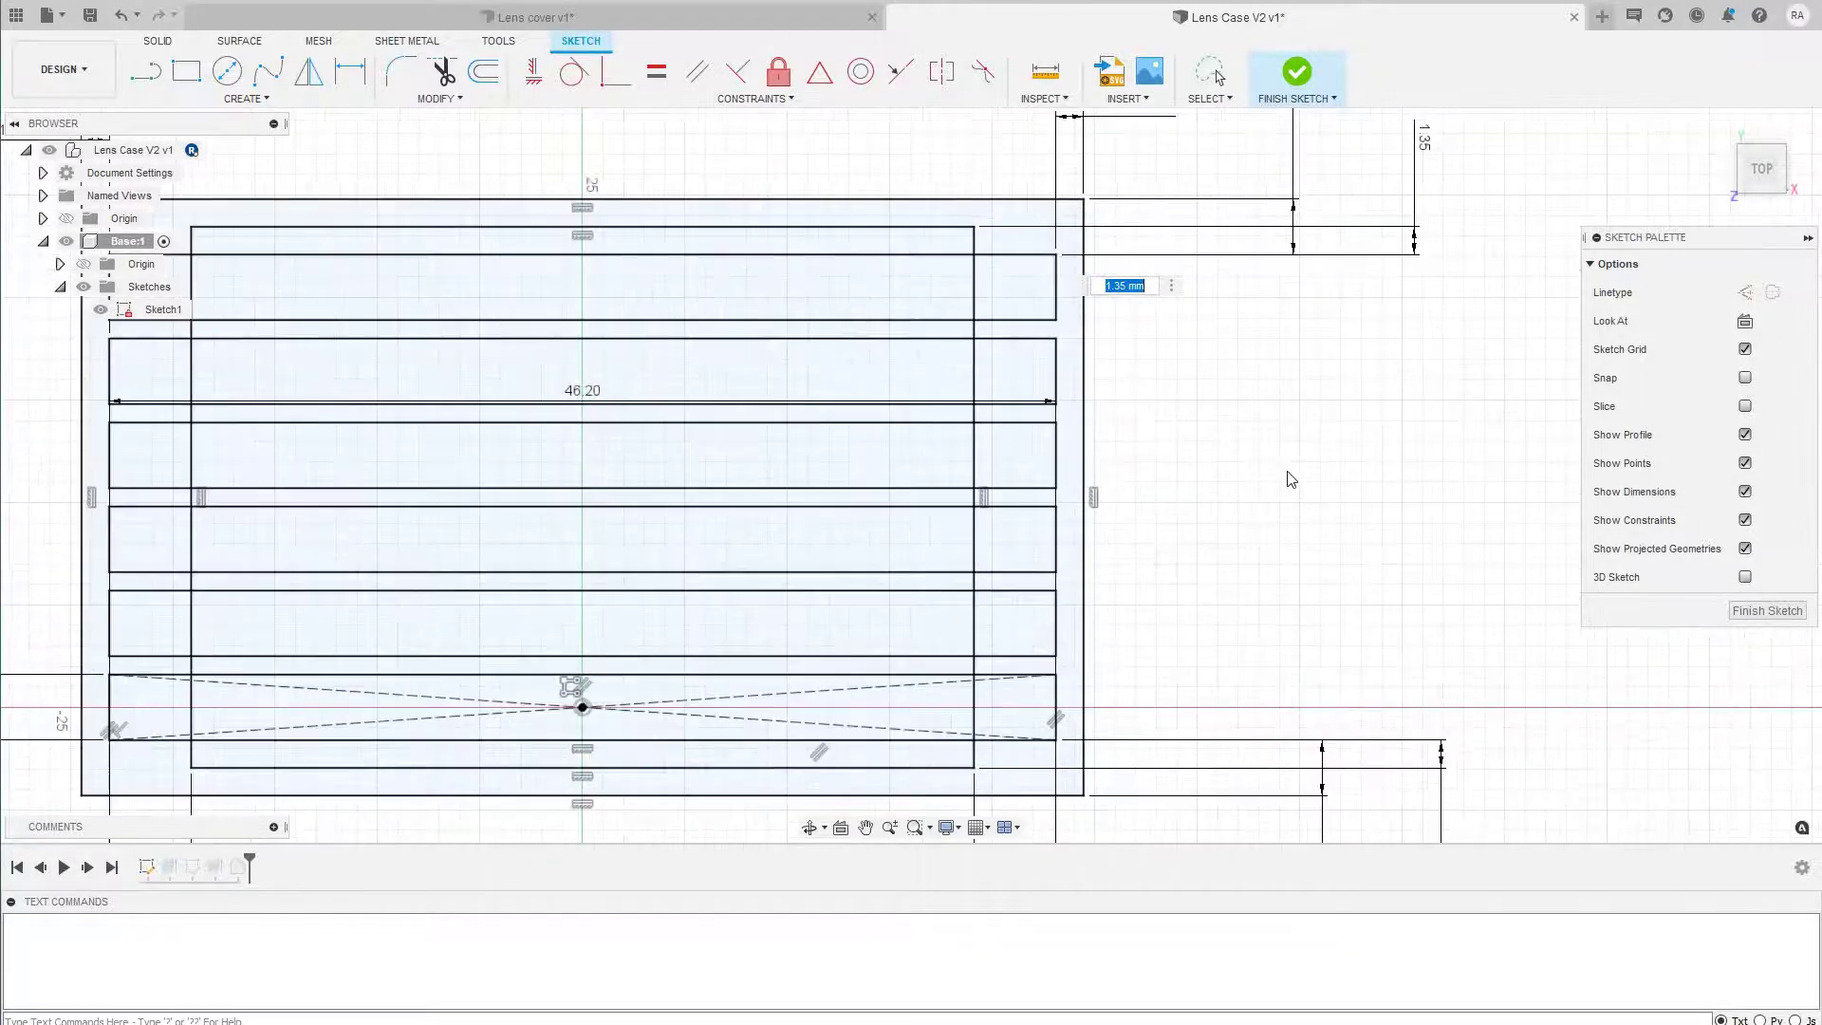
scroll(1286, 479, "down", 2)
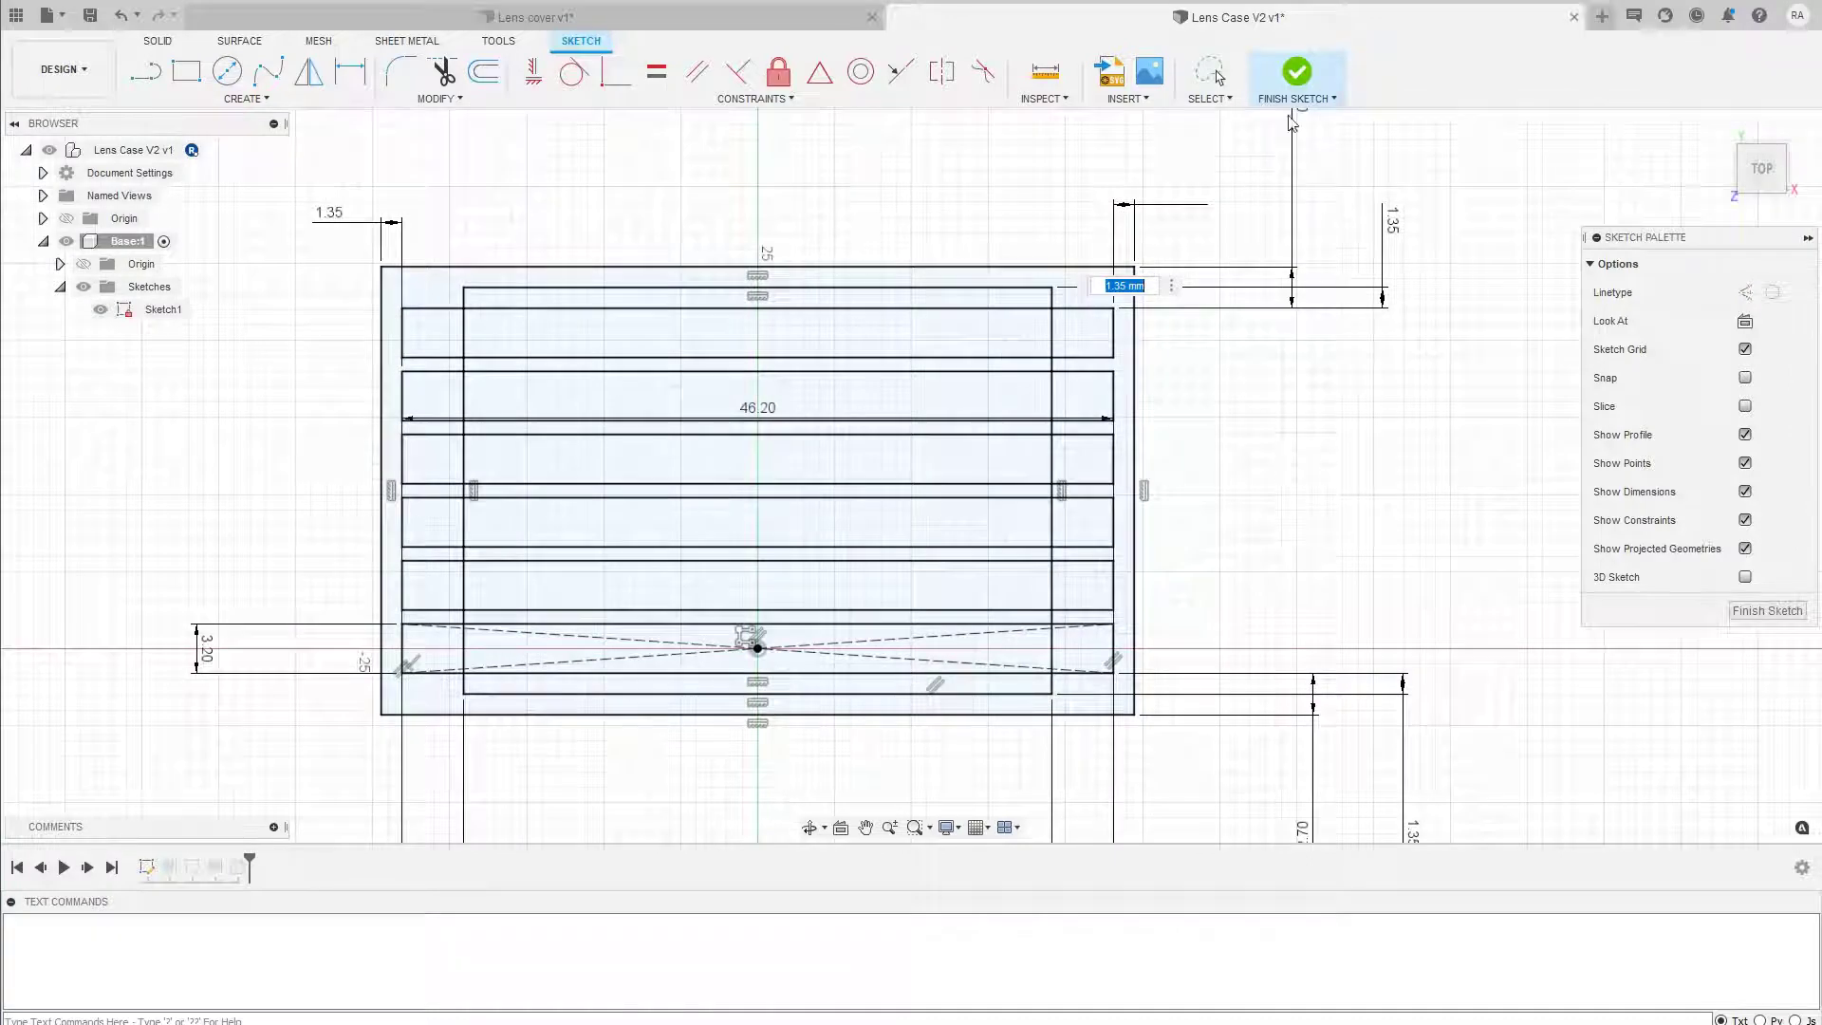
left_click(1297, 72)
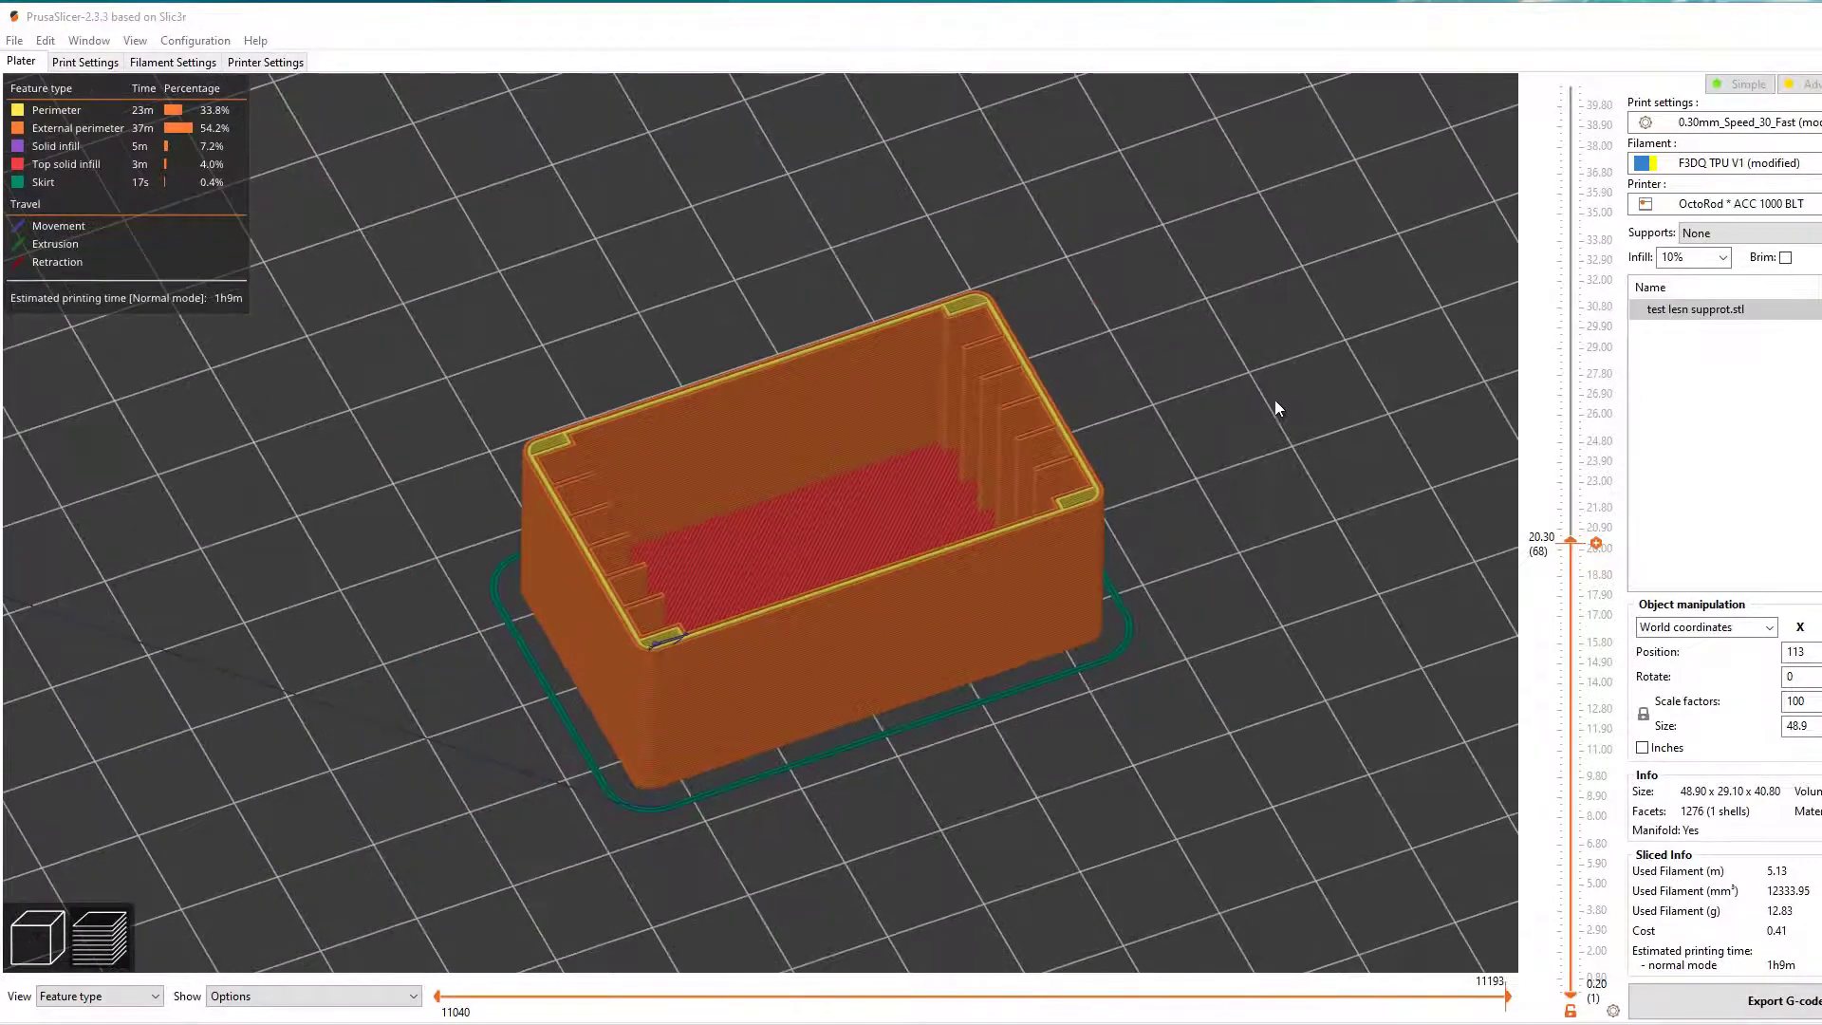
Zoom in and out of the sliced preview to inspect walls, slots and floor infill.
scroll(1005, 488, "up", 2)
scroll(1005, 487, "up", 2)
scroll(1005, 488, "up", 2)
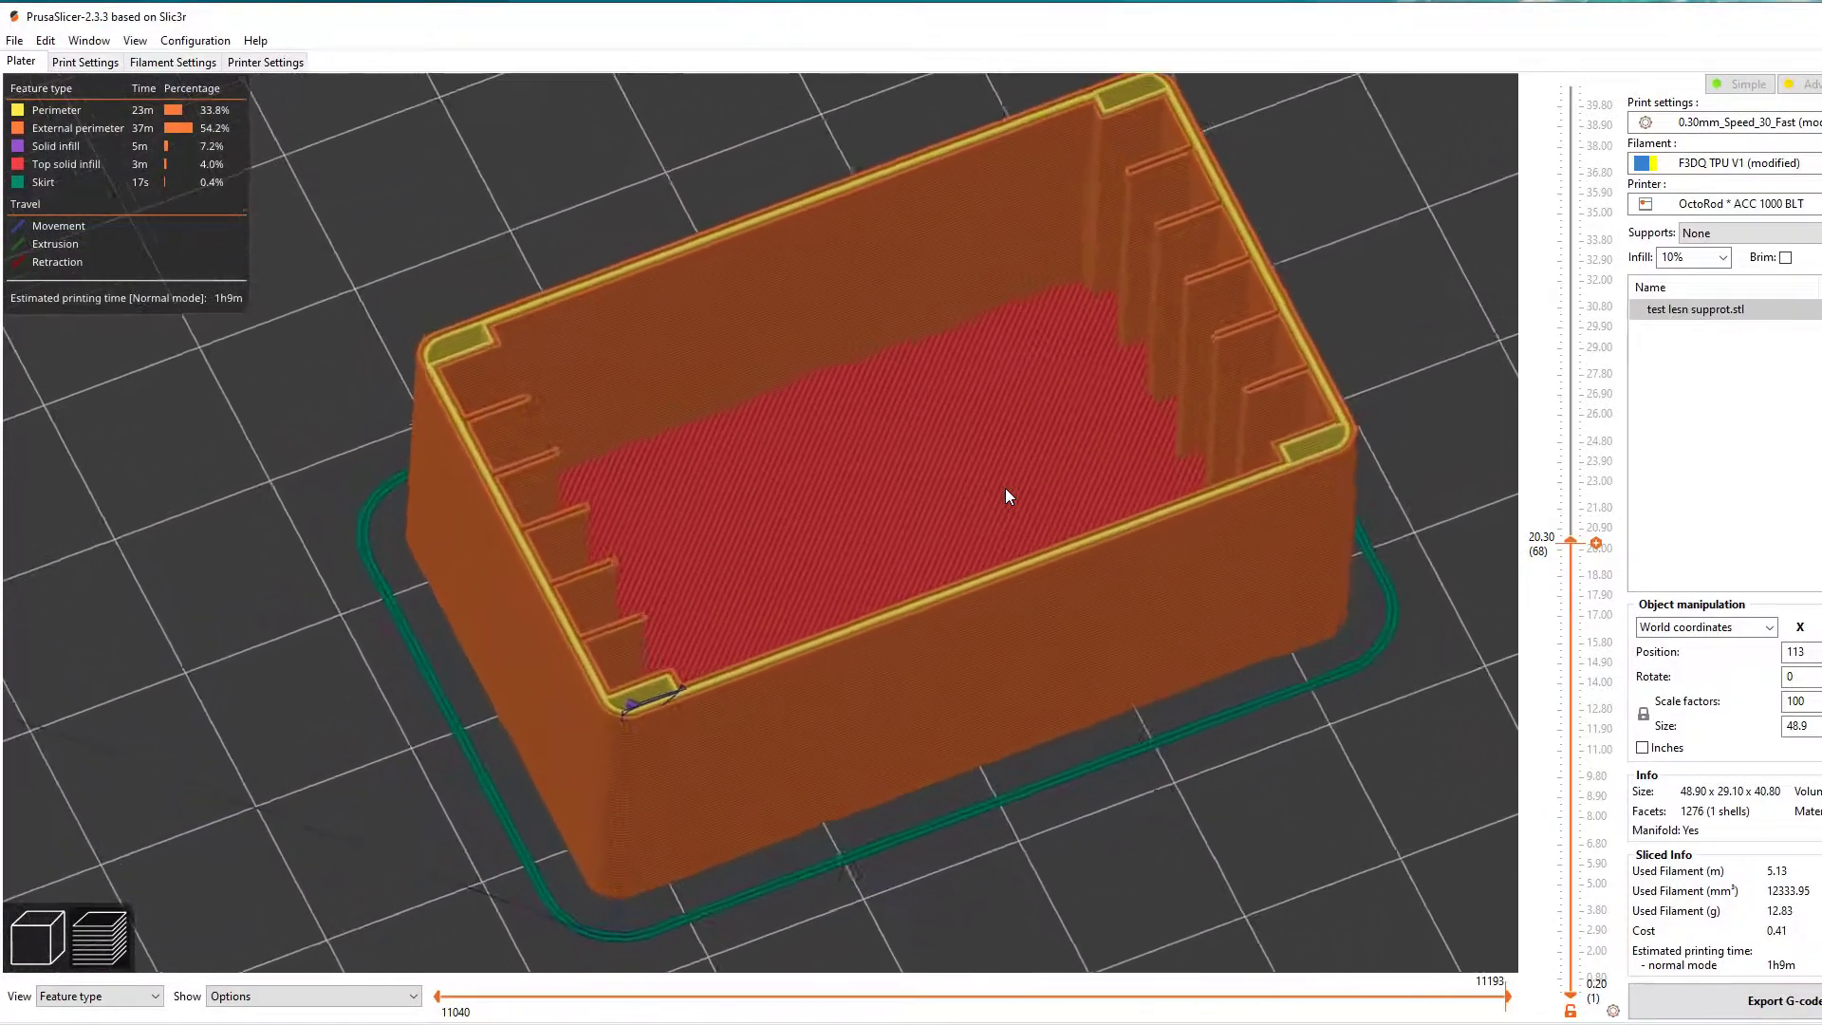
scroll(742, 311, "up", 1)
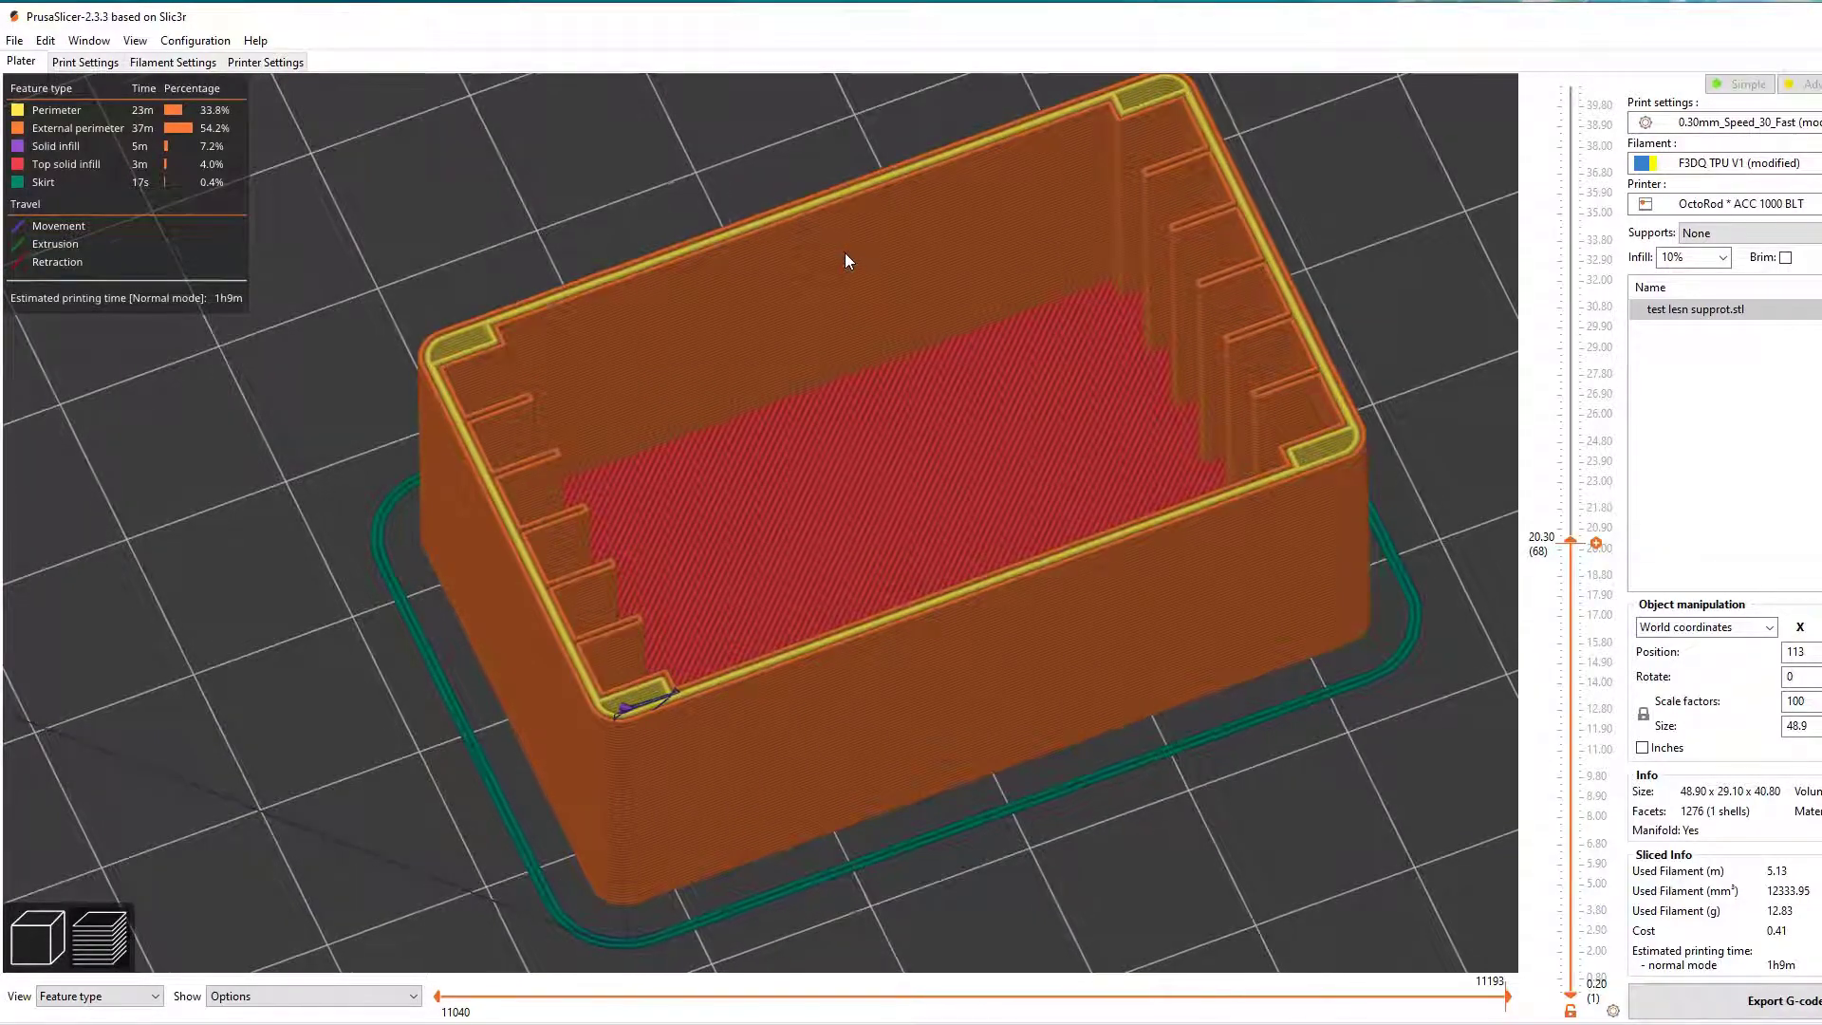
scroll(844, 252, "down", 1)
scroll(845, 252, "down", 1)
scroll(844, 253, "down", 1)
scroll(844, 252, "down", 1)
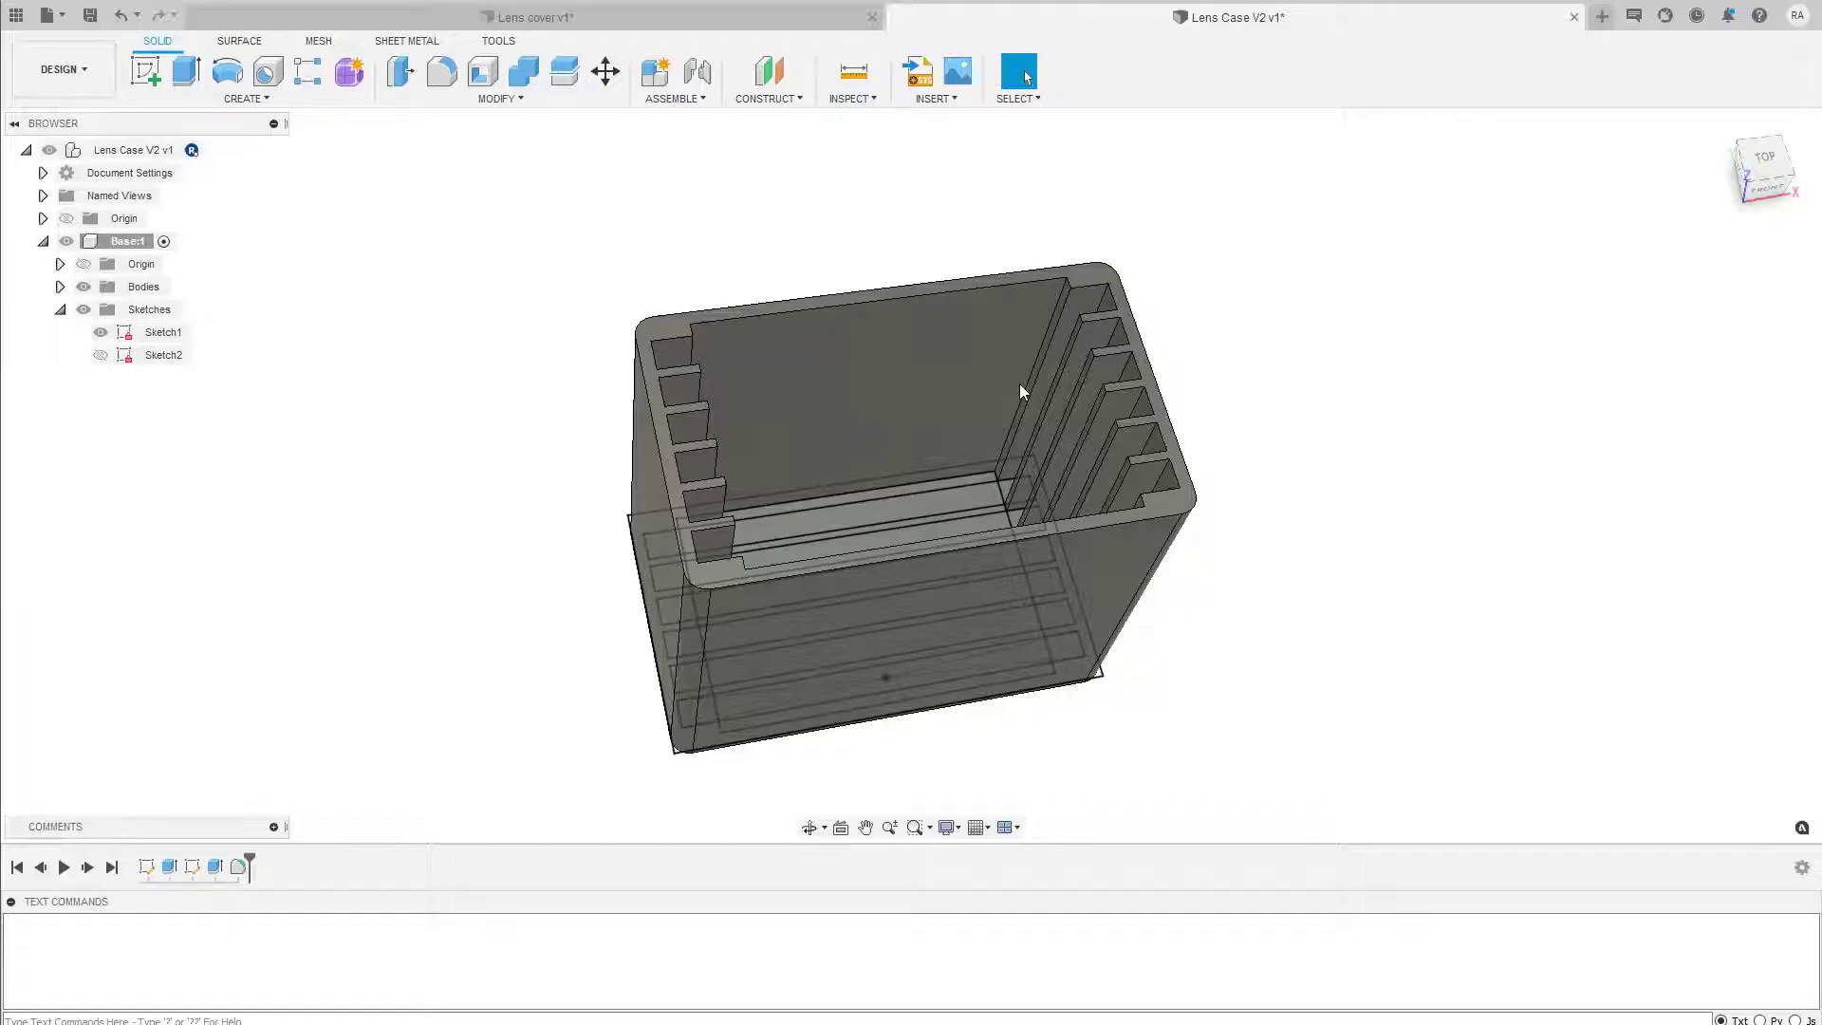
Select the case's inner floor face and show the MODIFY command list.
left_click(808, 404)
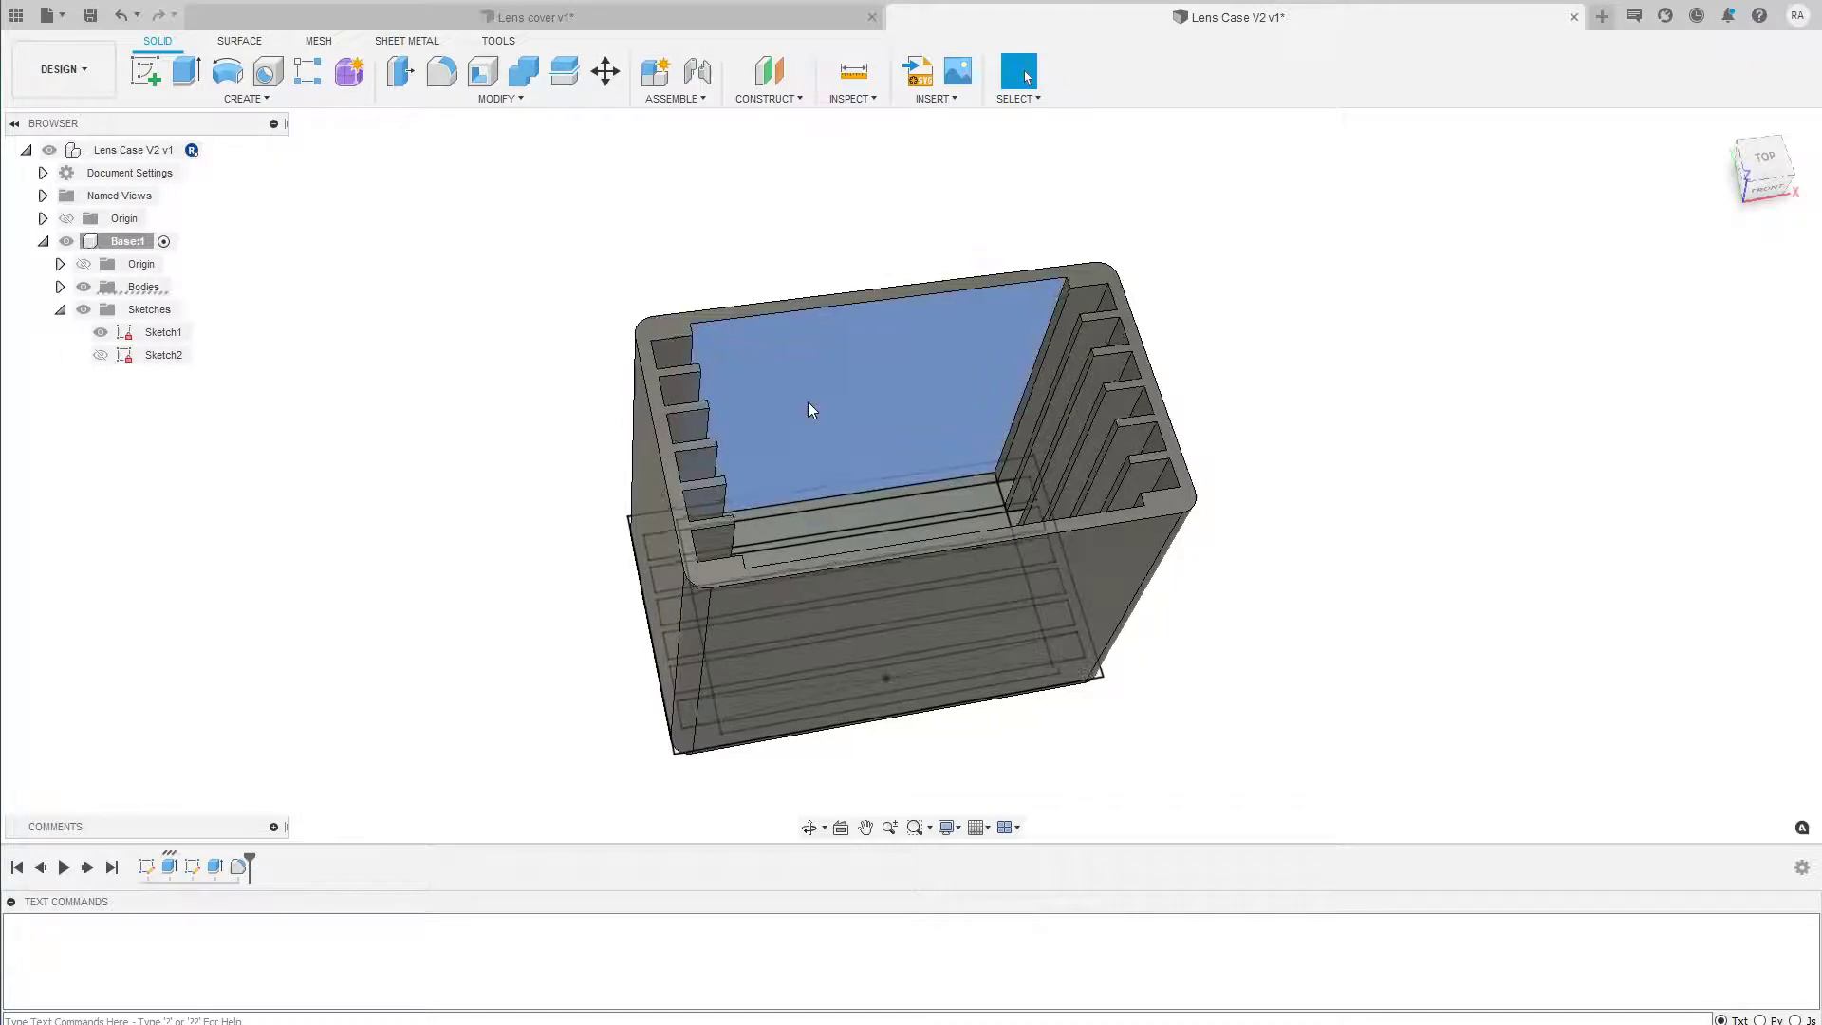
left_click(498, 99)
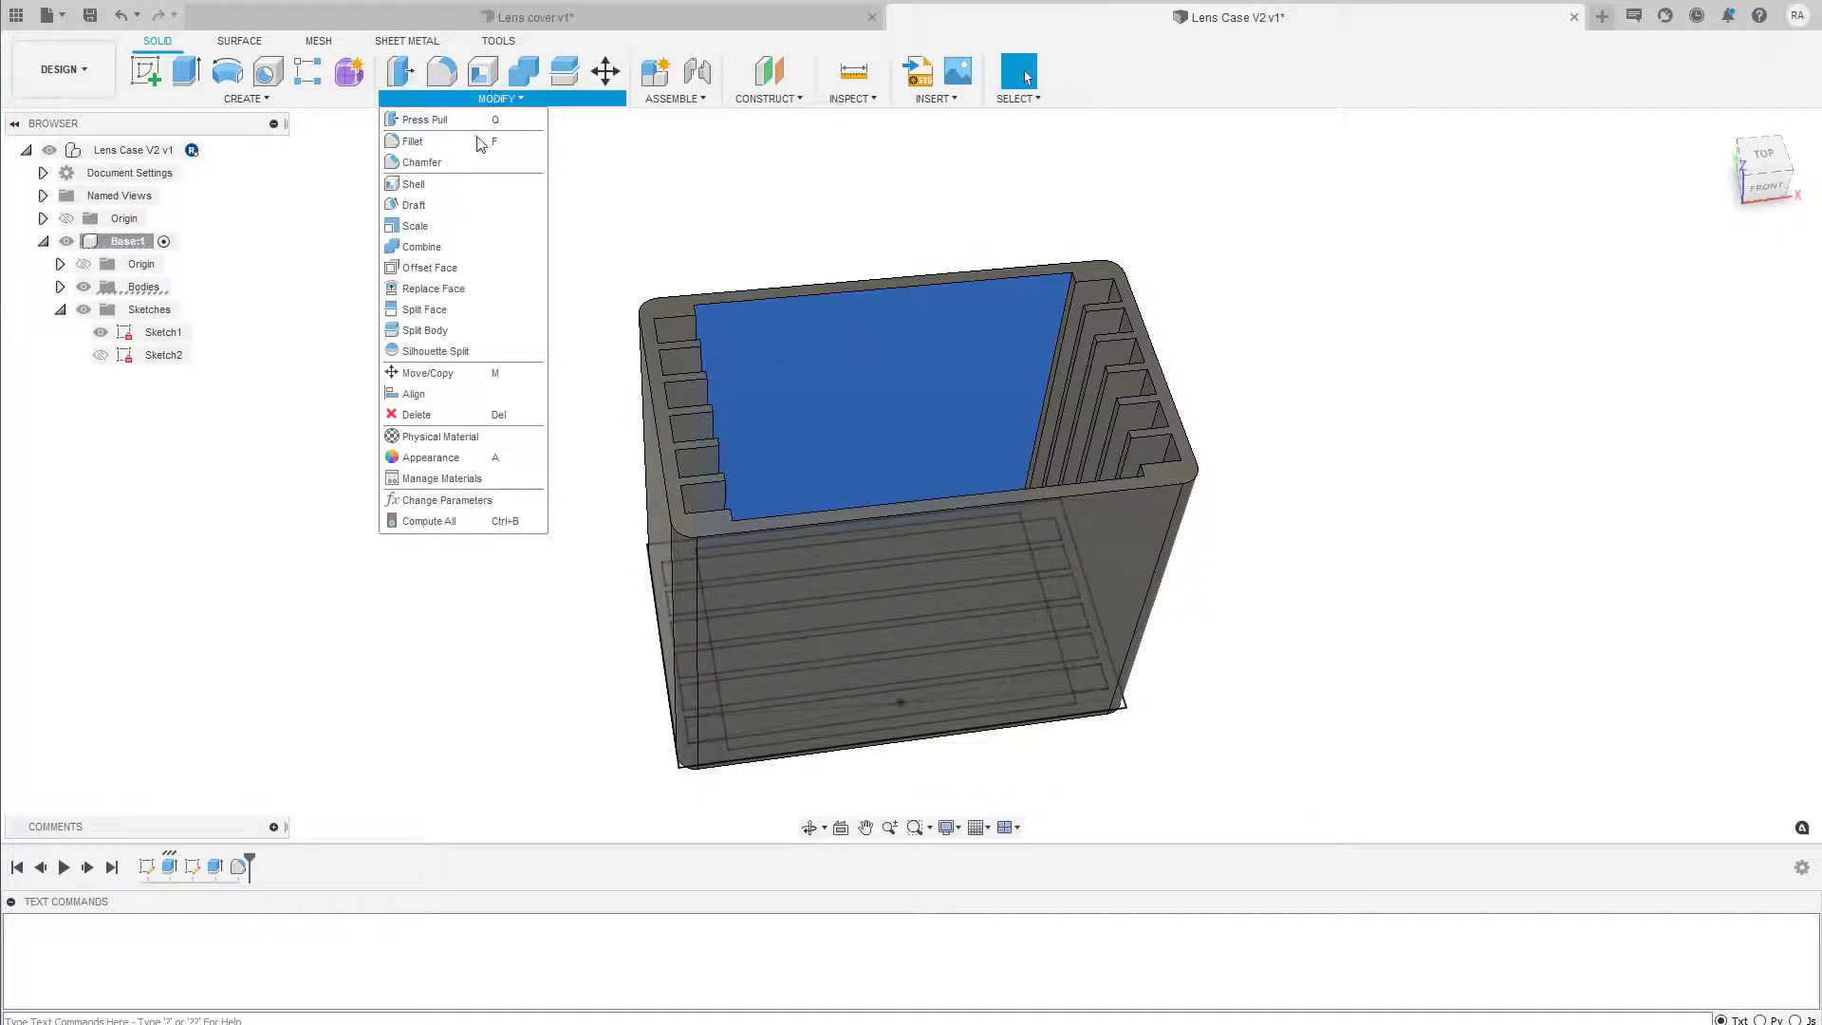
Create user parameter Exwidth = 0.45 mm in Change Parameters and close the table.
left_click(442, 500)
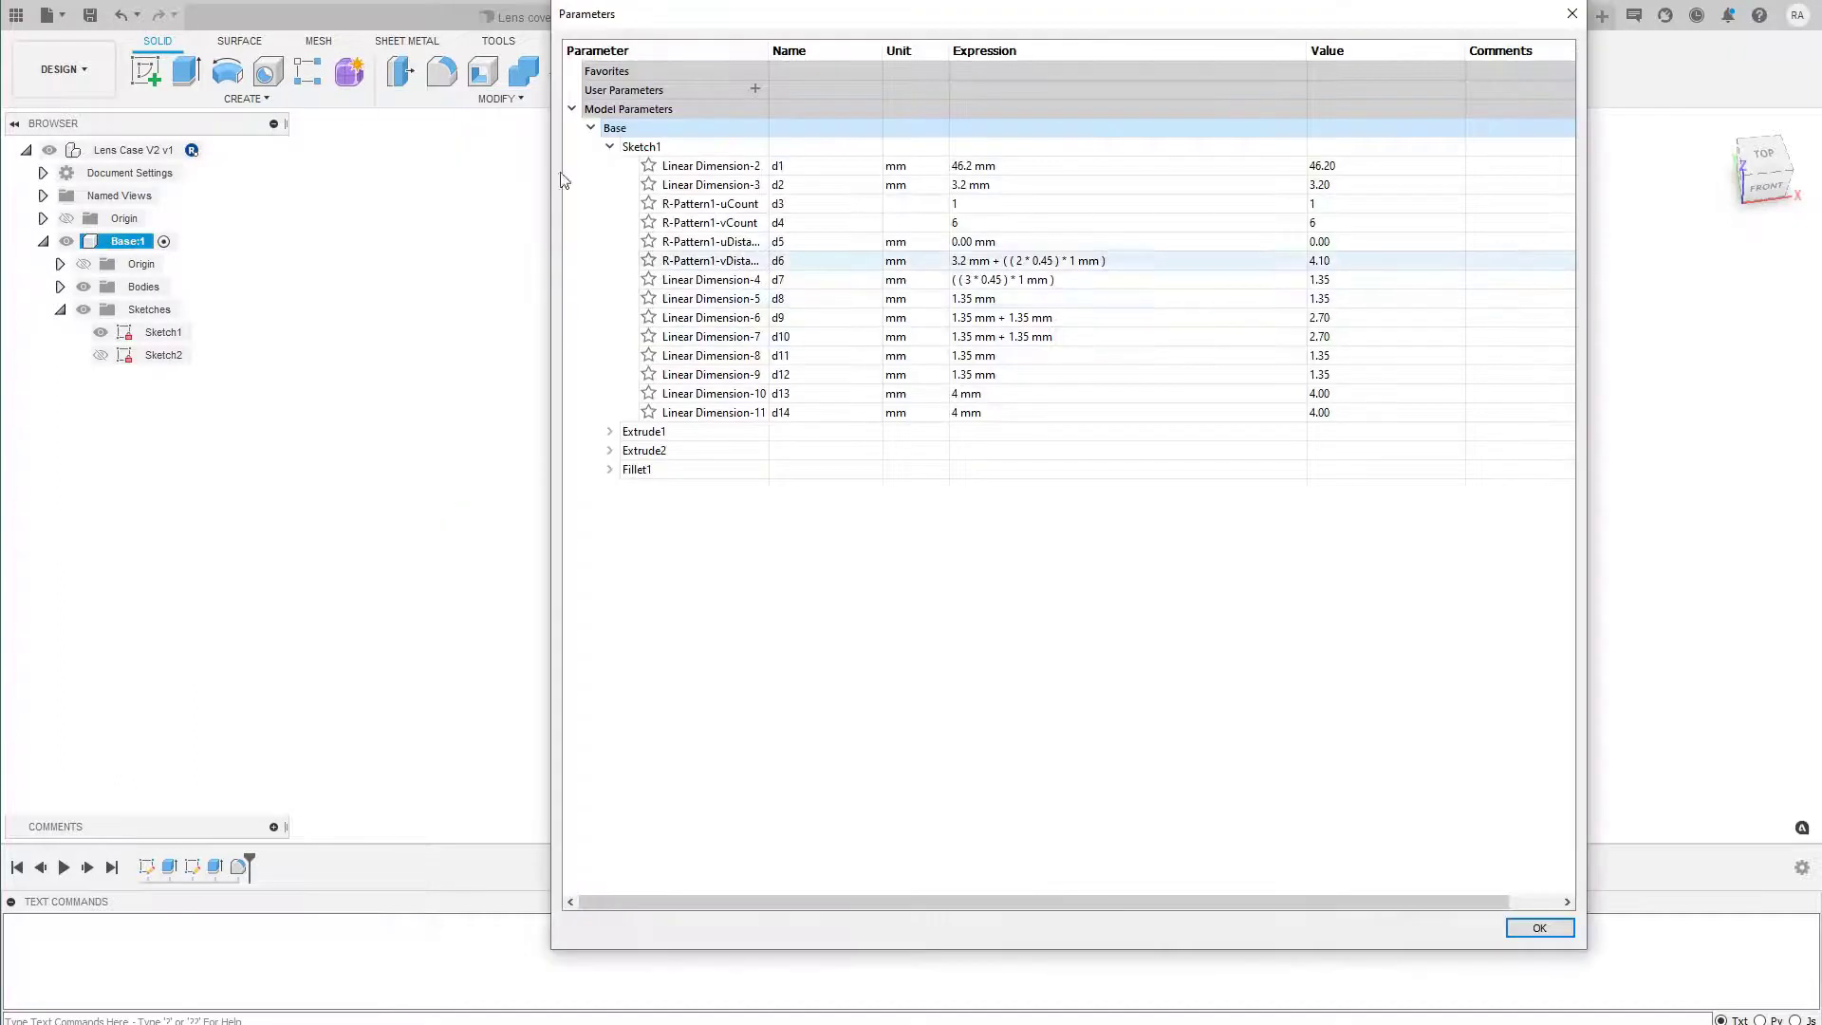
left_click(756, 89)
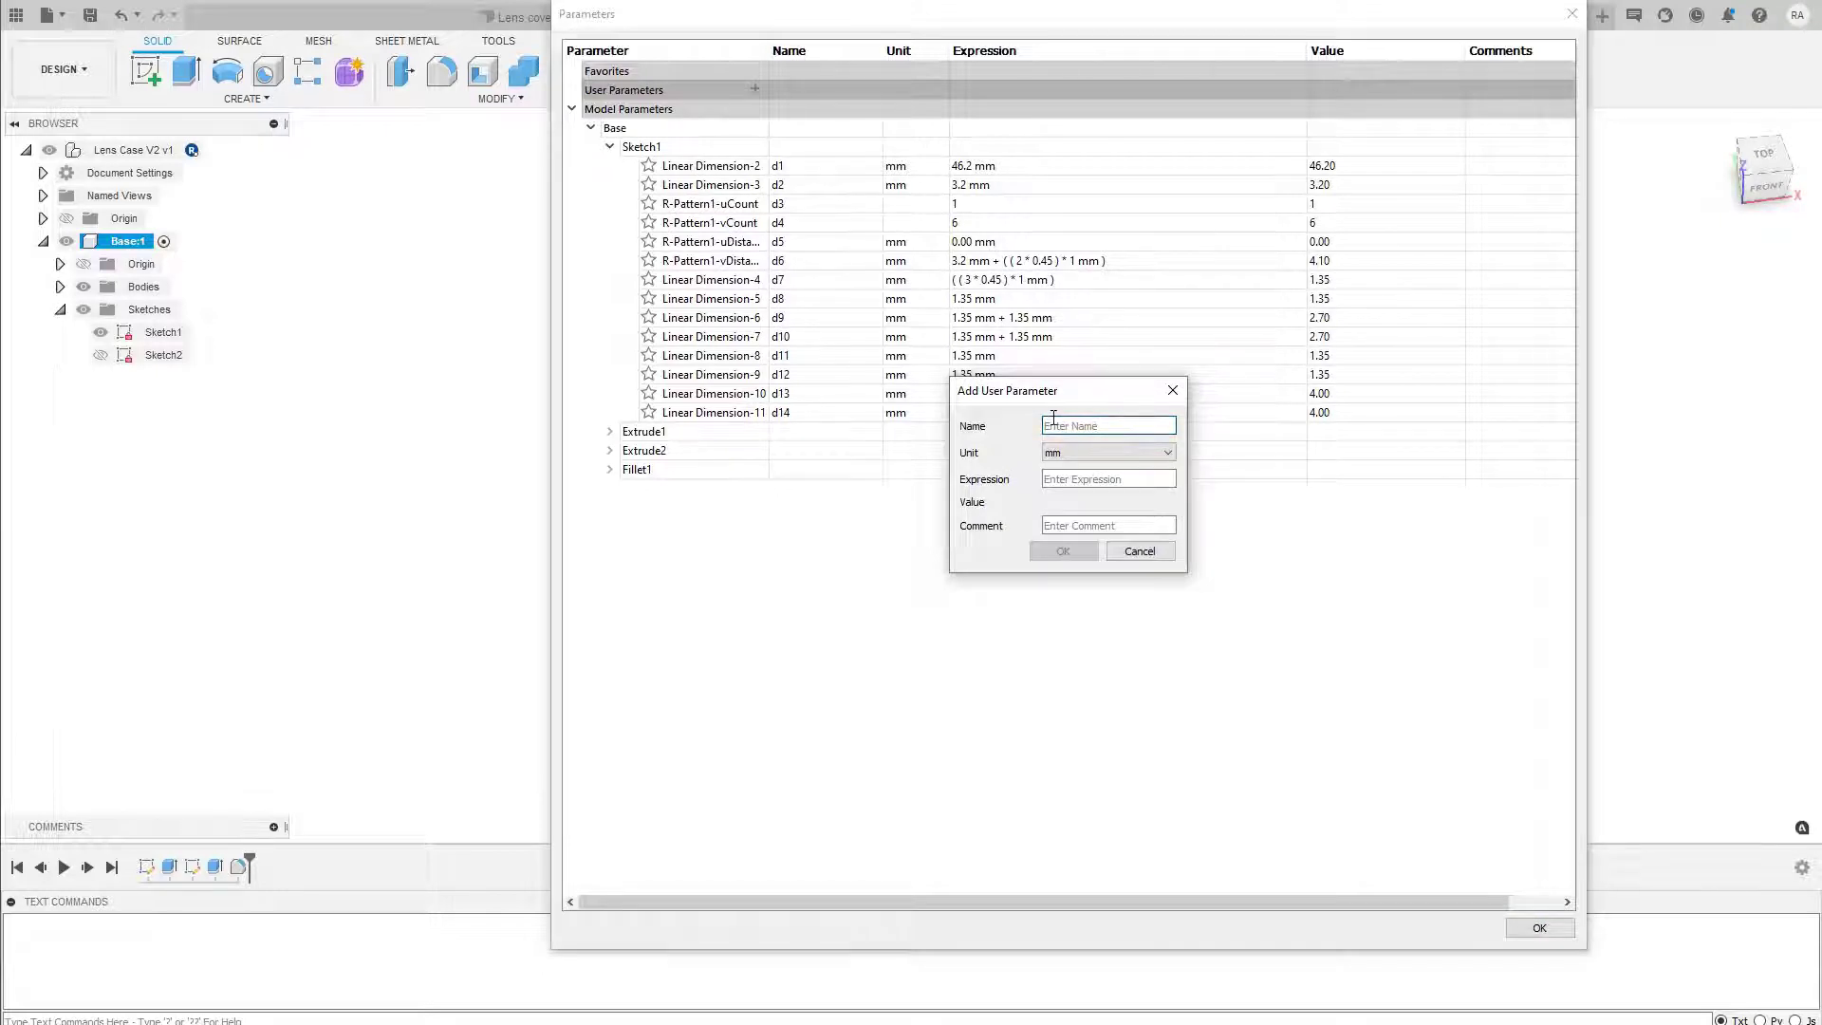
type("Exwi")
type("dth")
left_click(1052, 480)
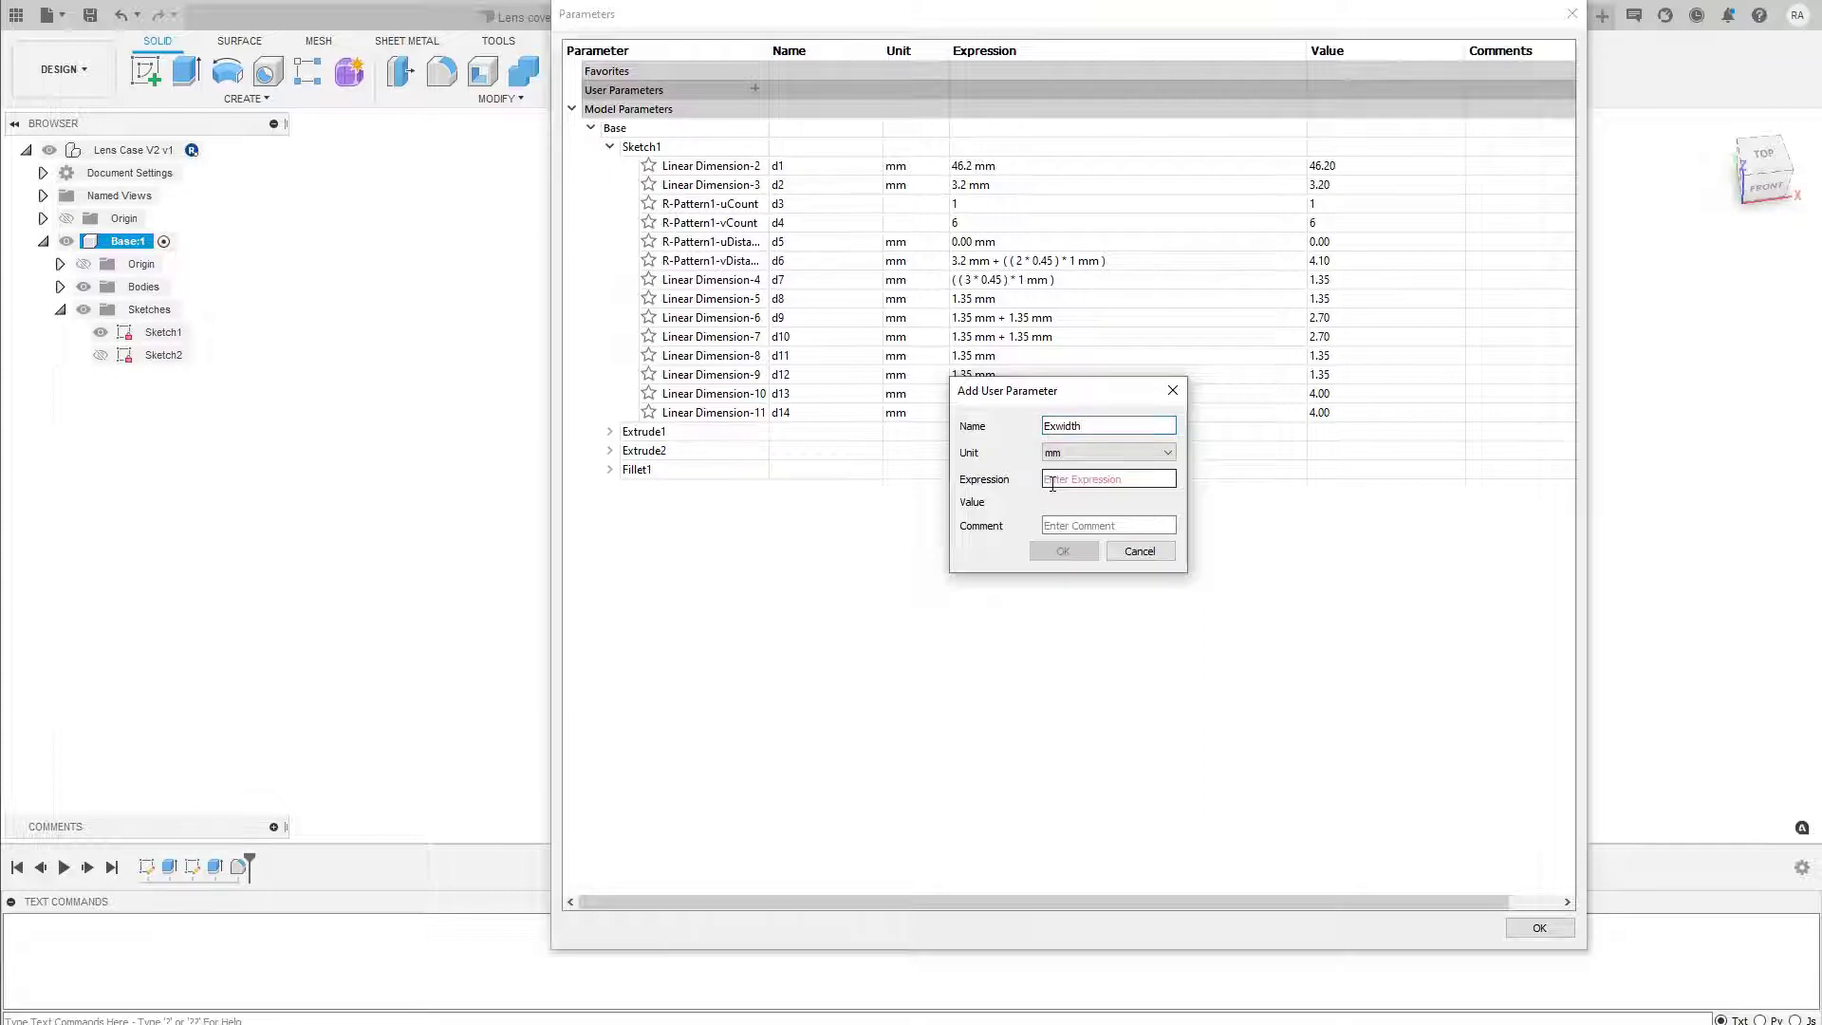
type("0.45")
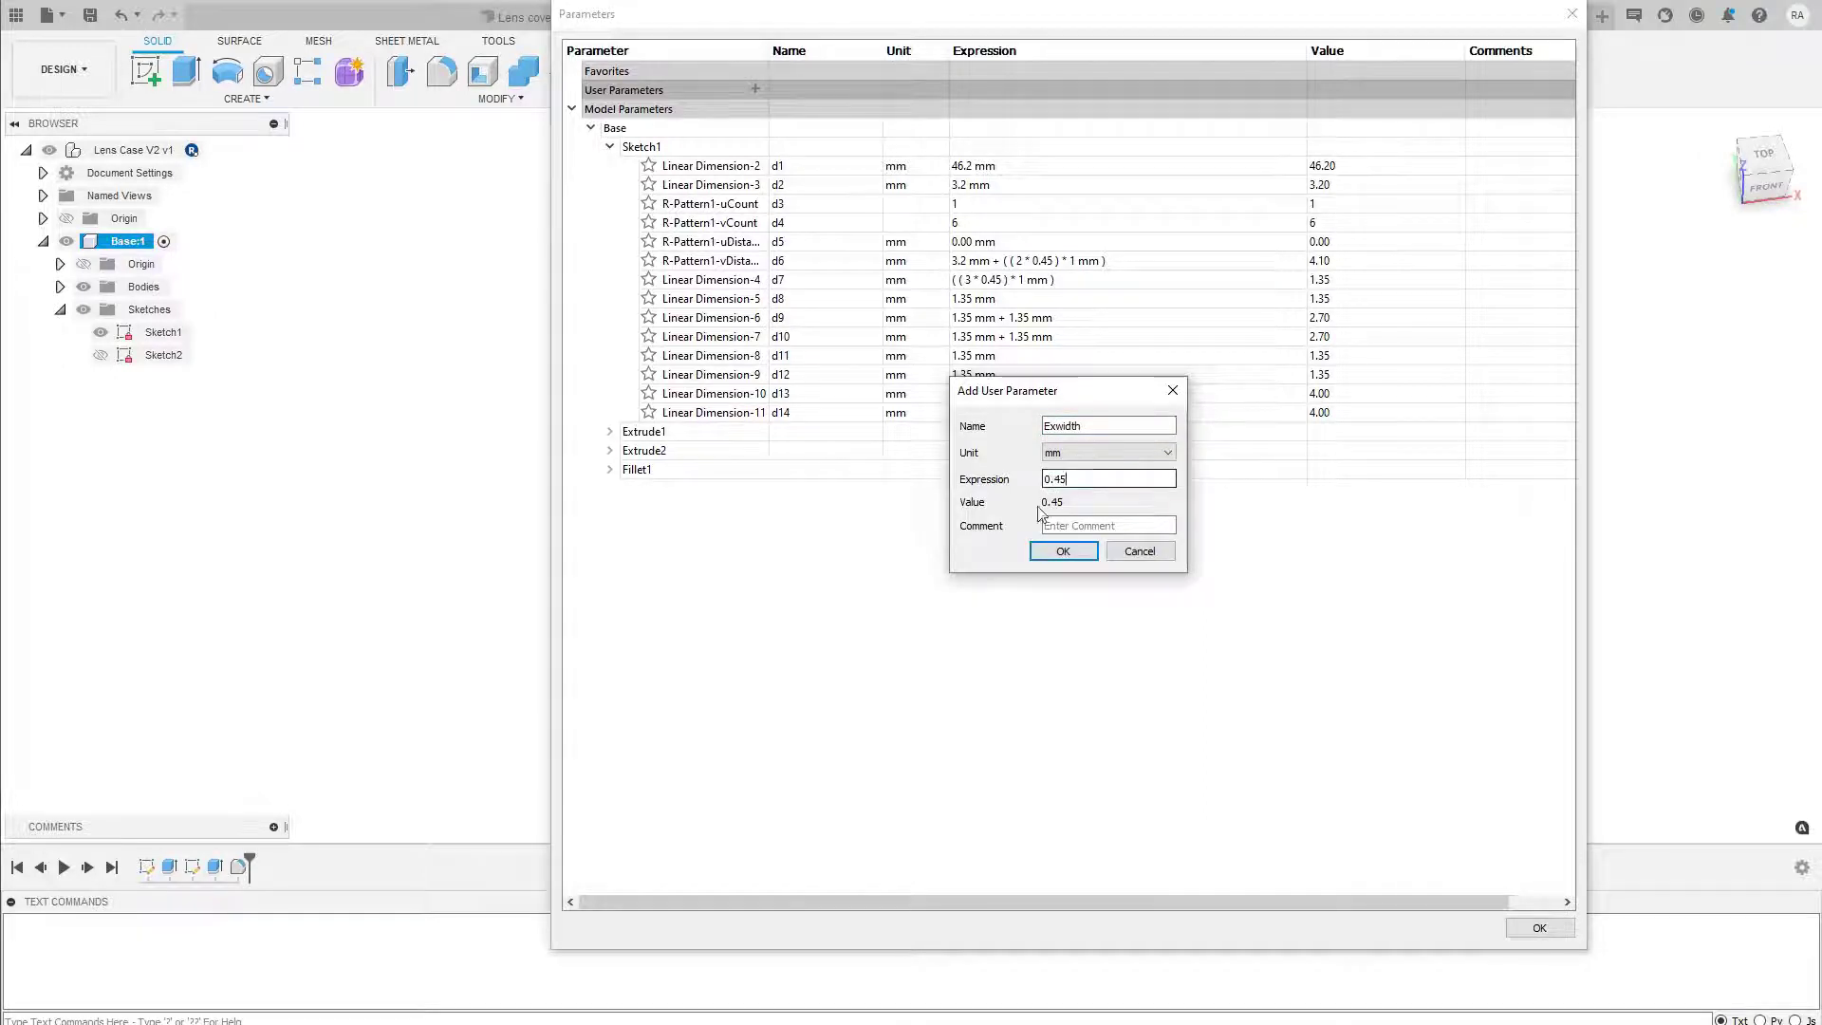
left_click(1044, 551)
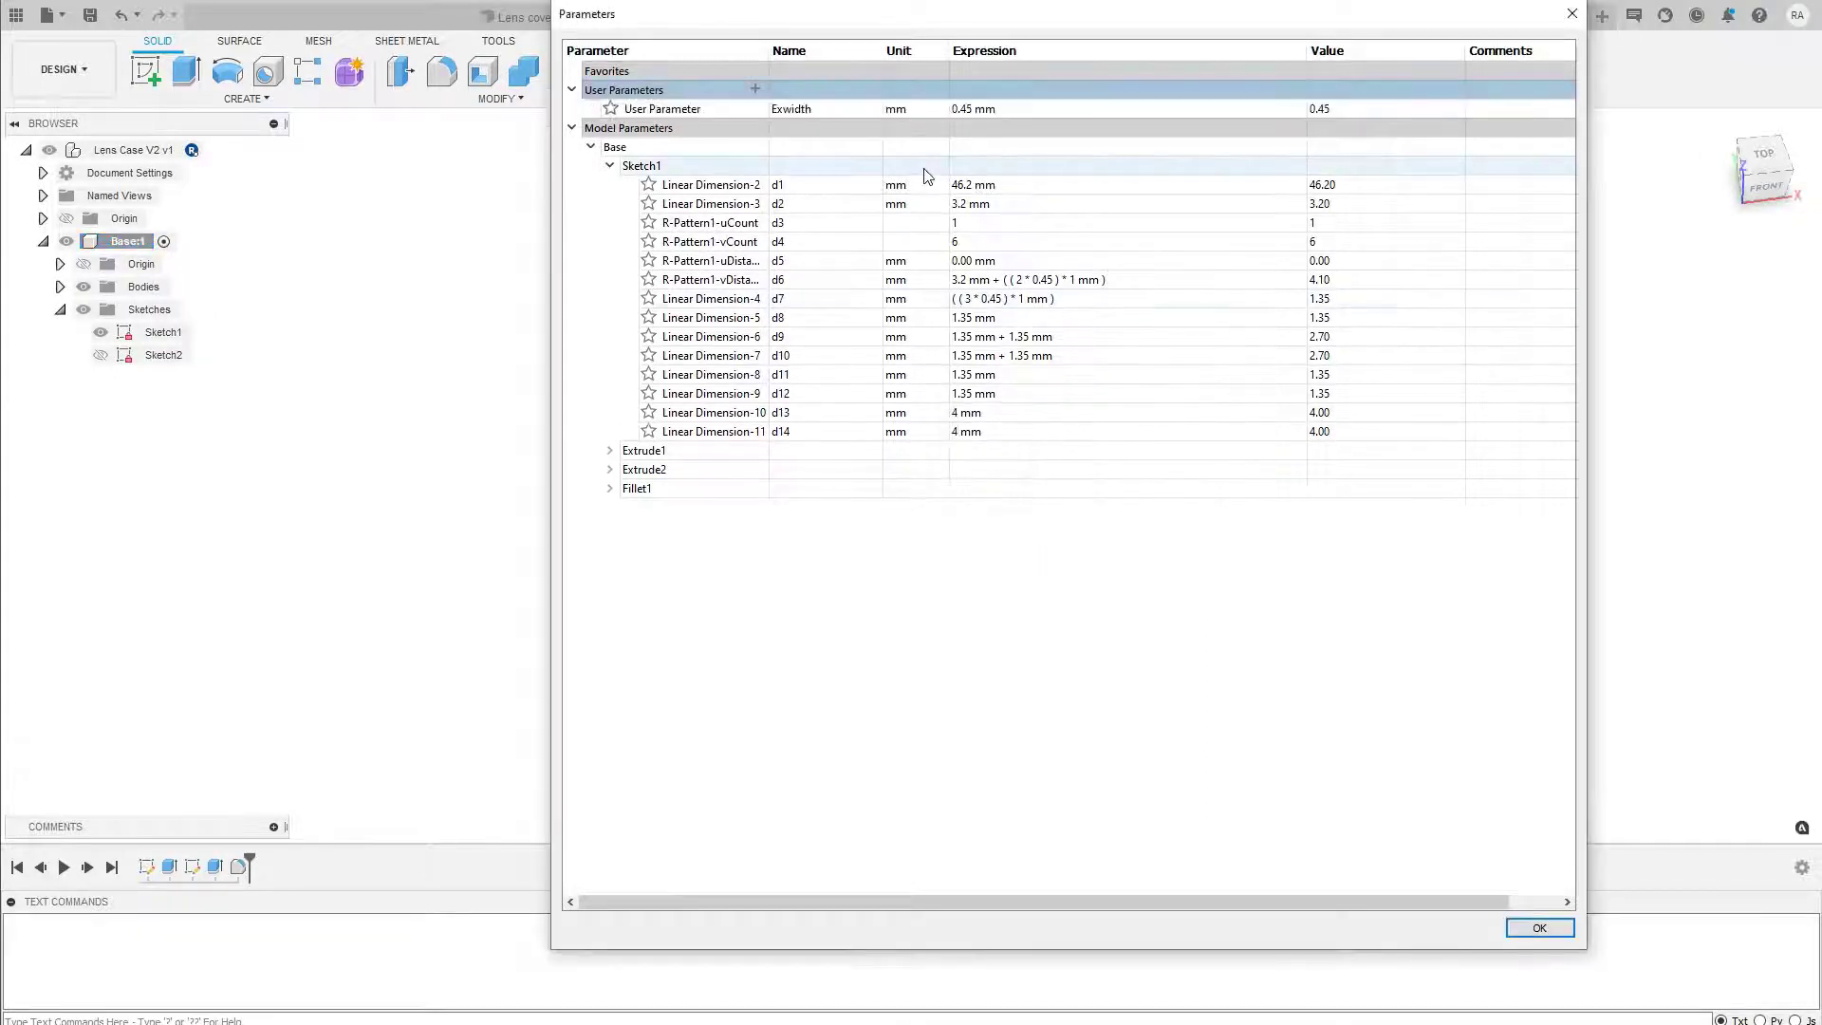
mouse_move(960, 111)
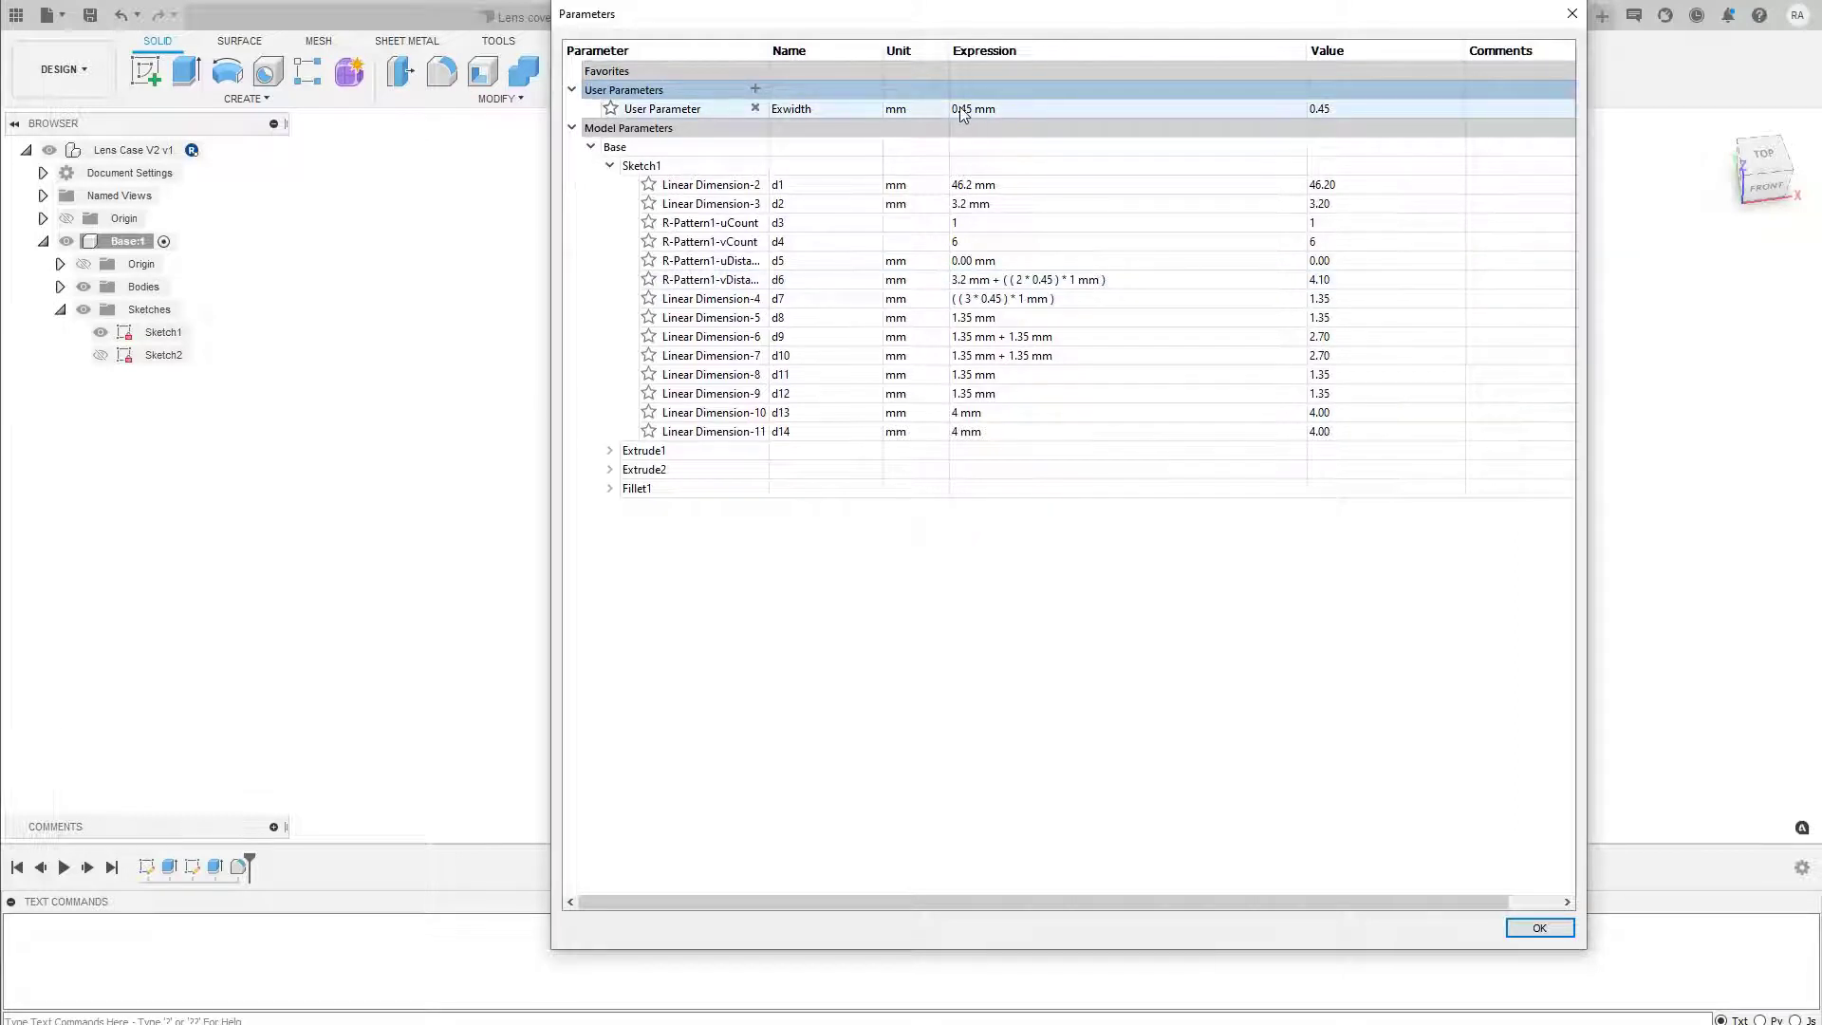
left_click(491, 405)
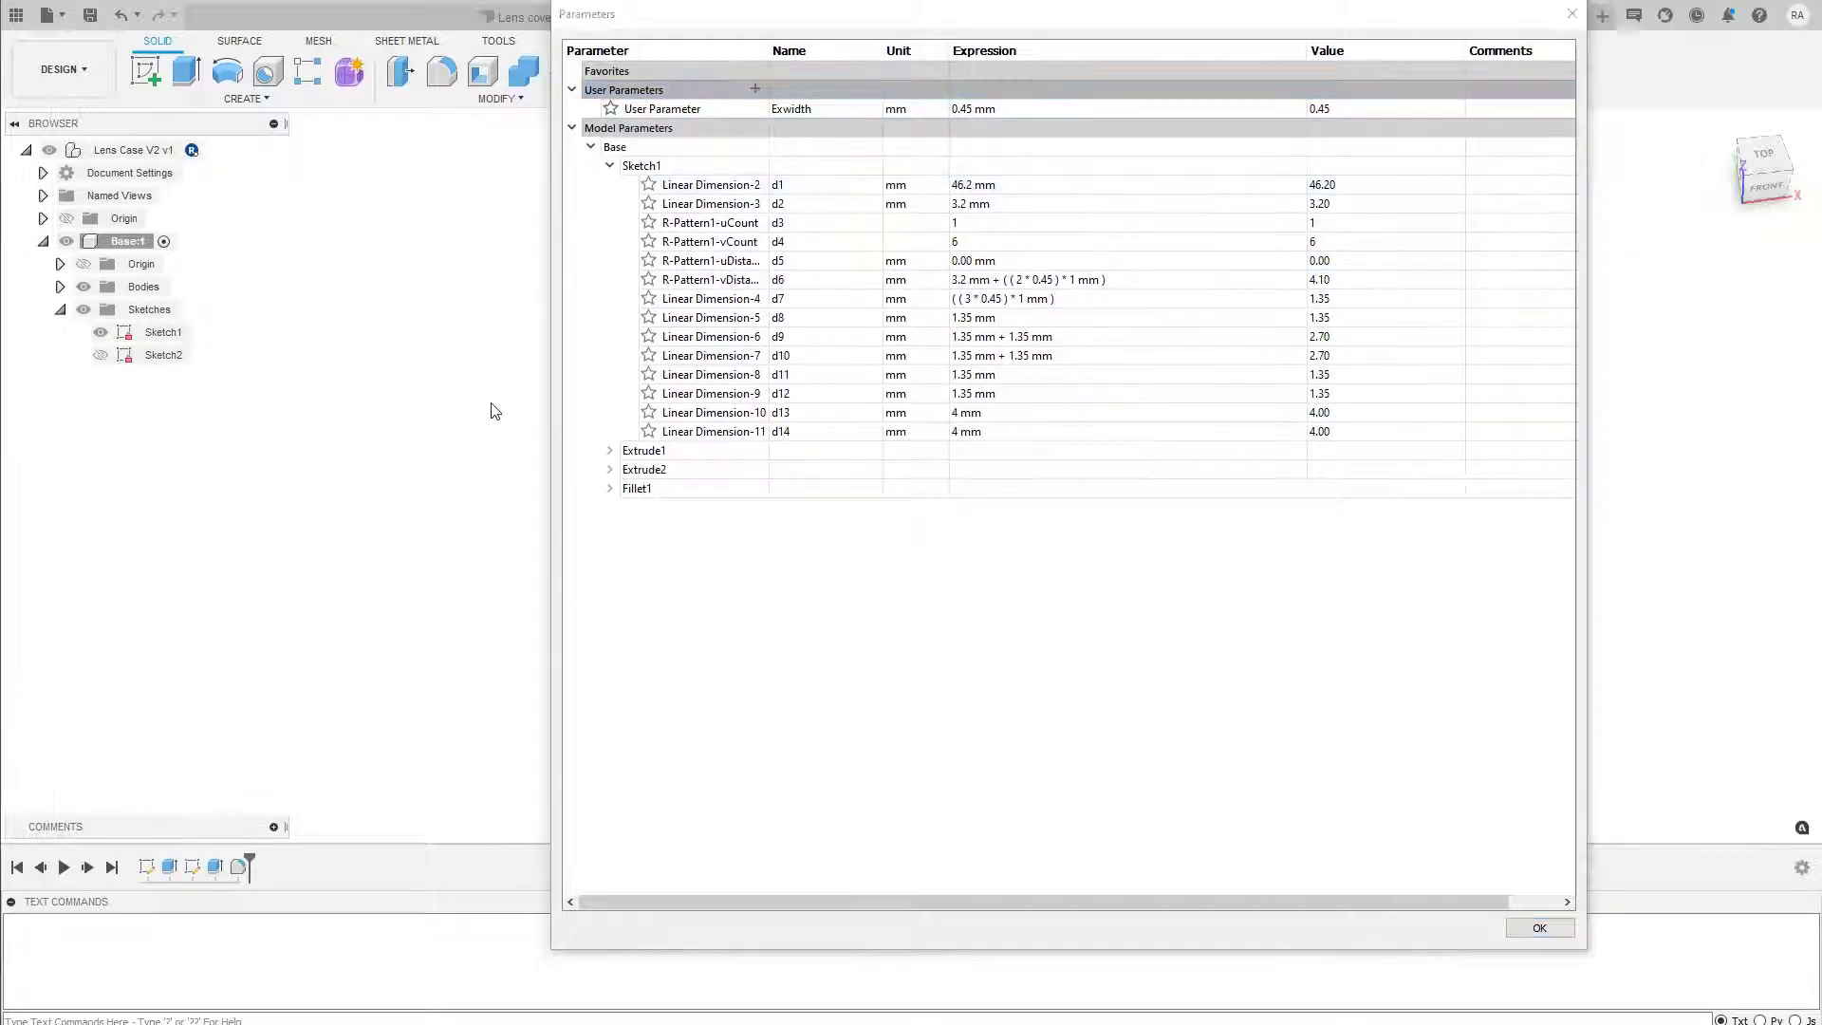
left_click(1540, 927)
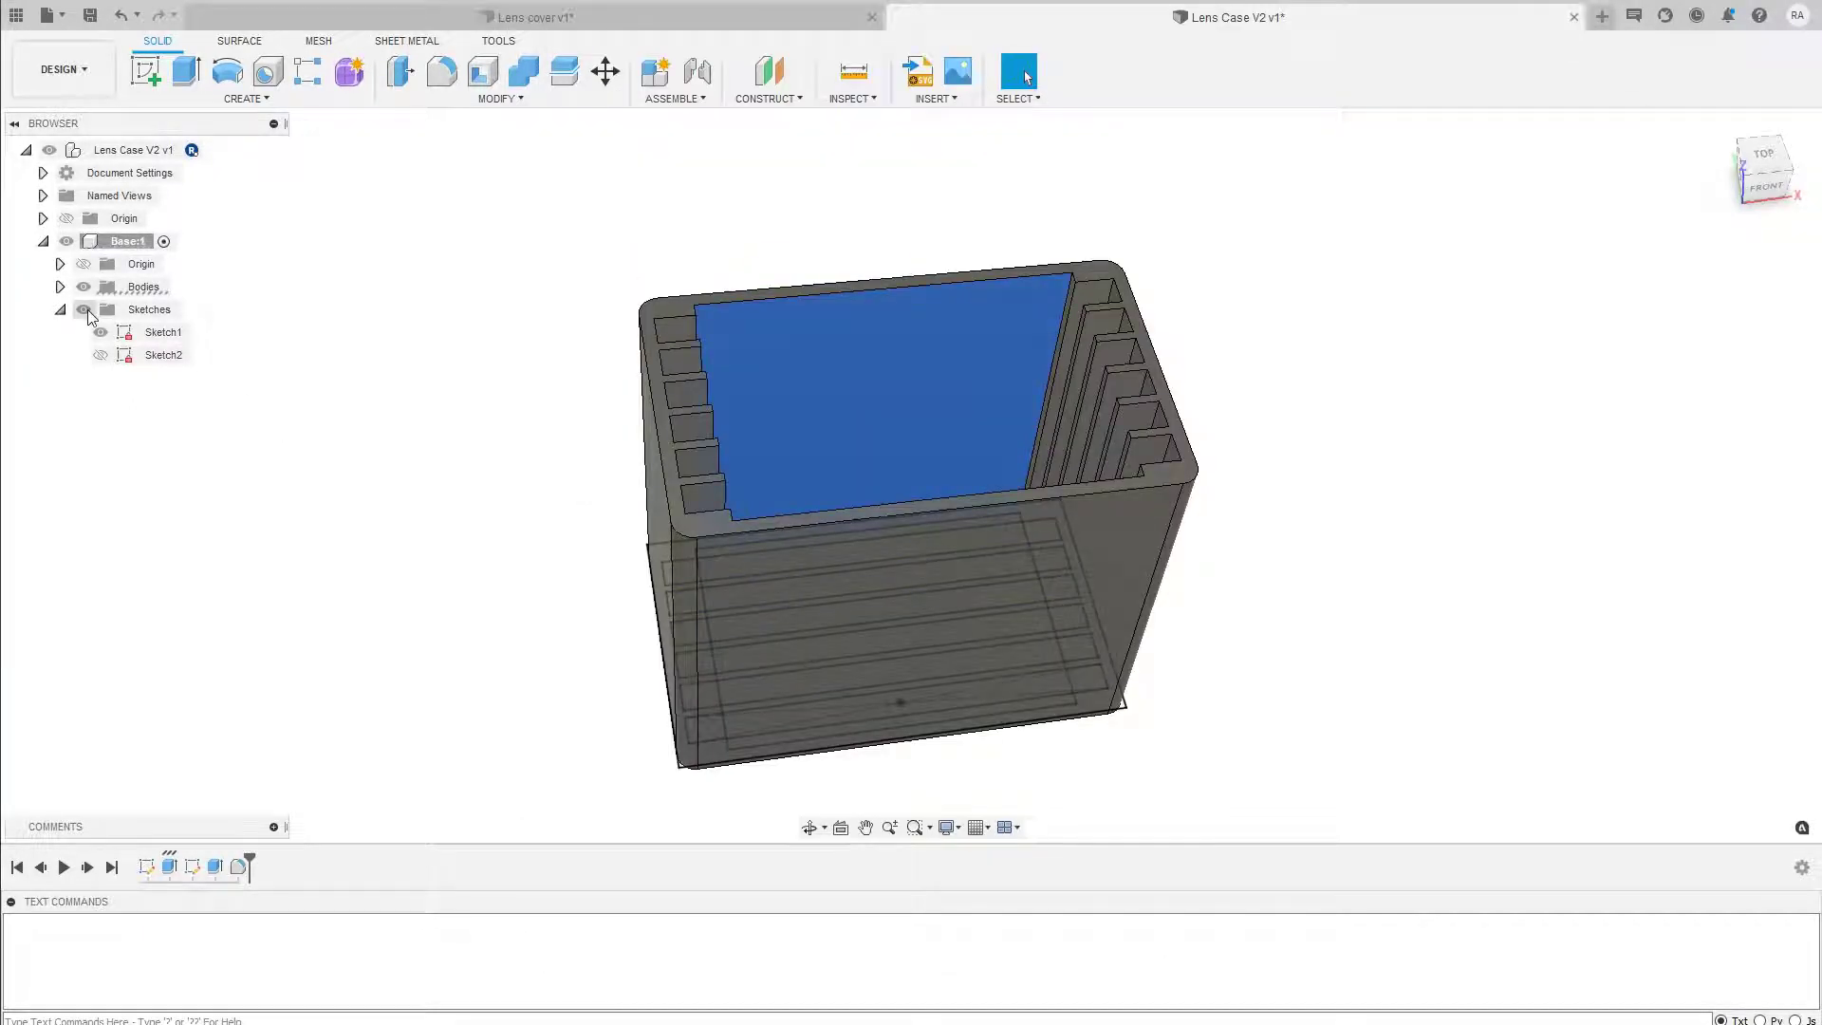
Edit Sketch1 and set the top-left 1.35 mm wall dimension to 3*Exwidth.
right_click(124, 337)
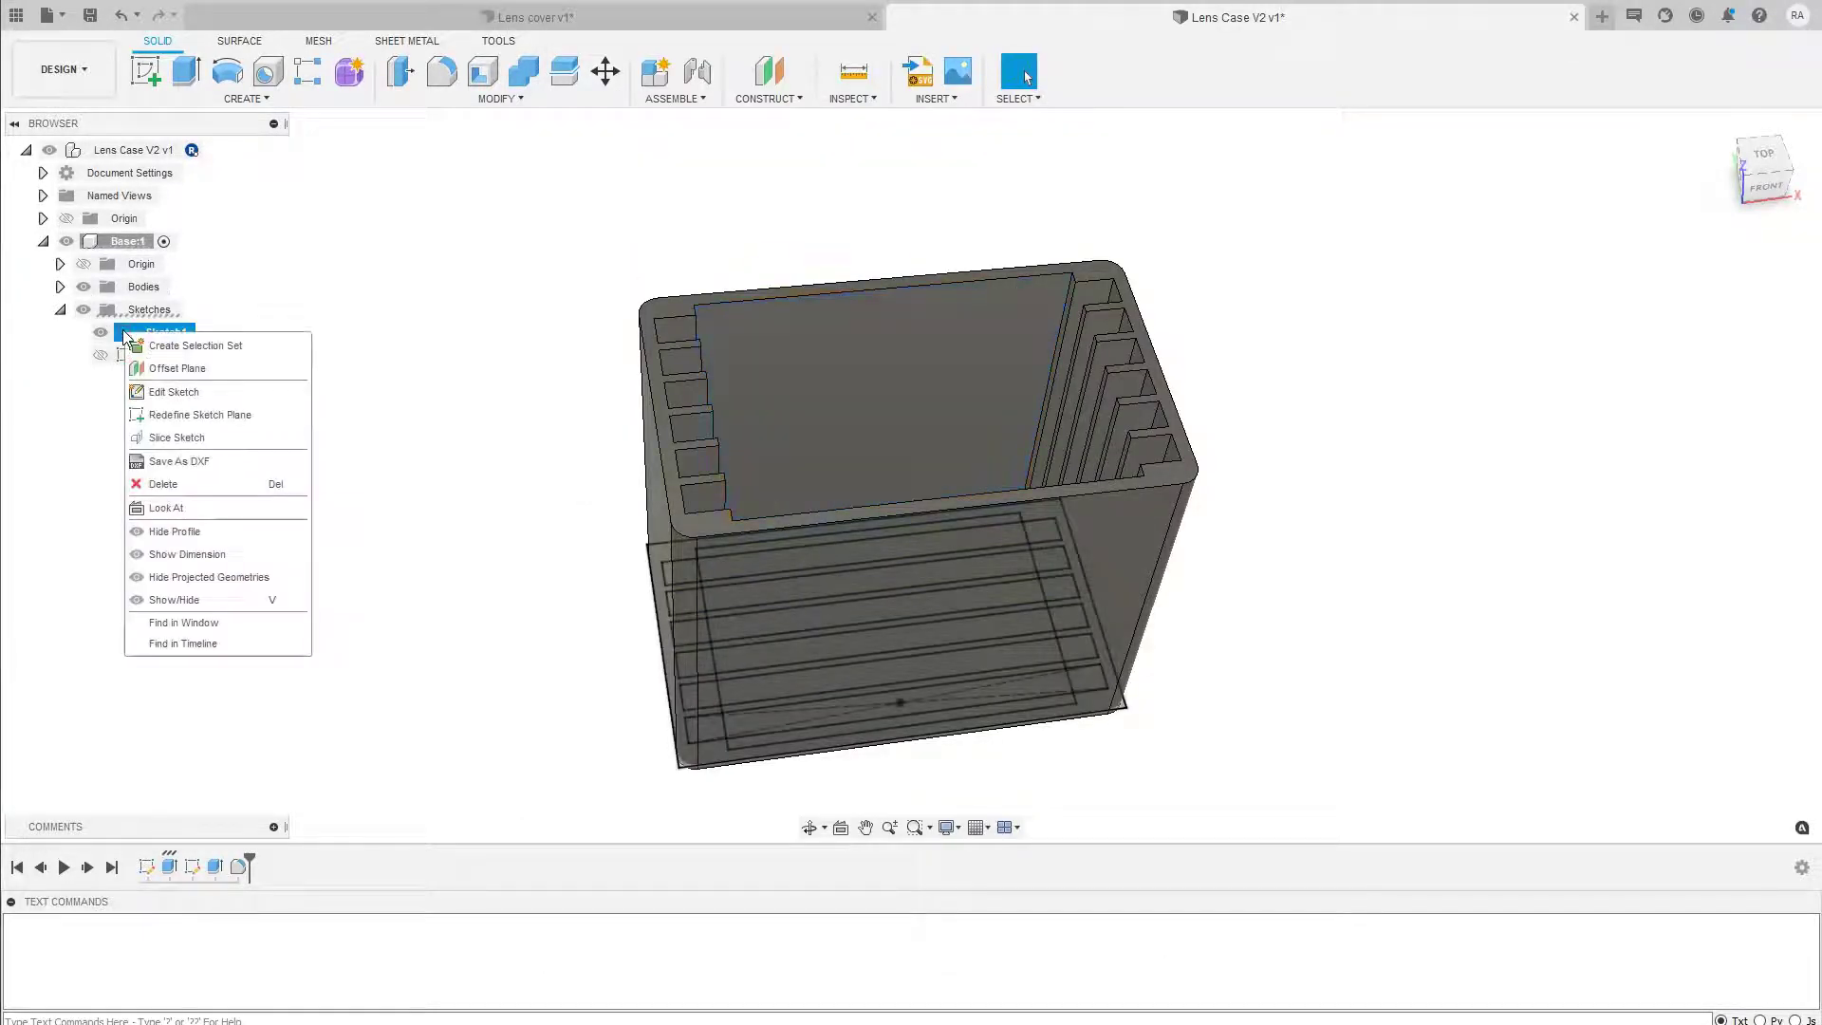
left_click(150, 391)
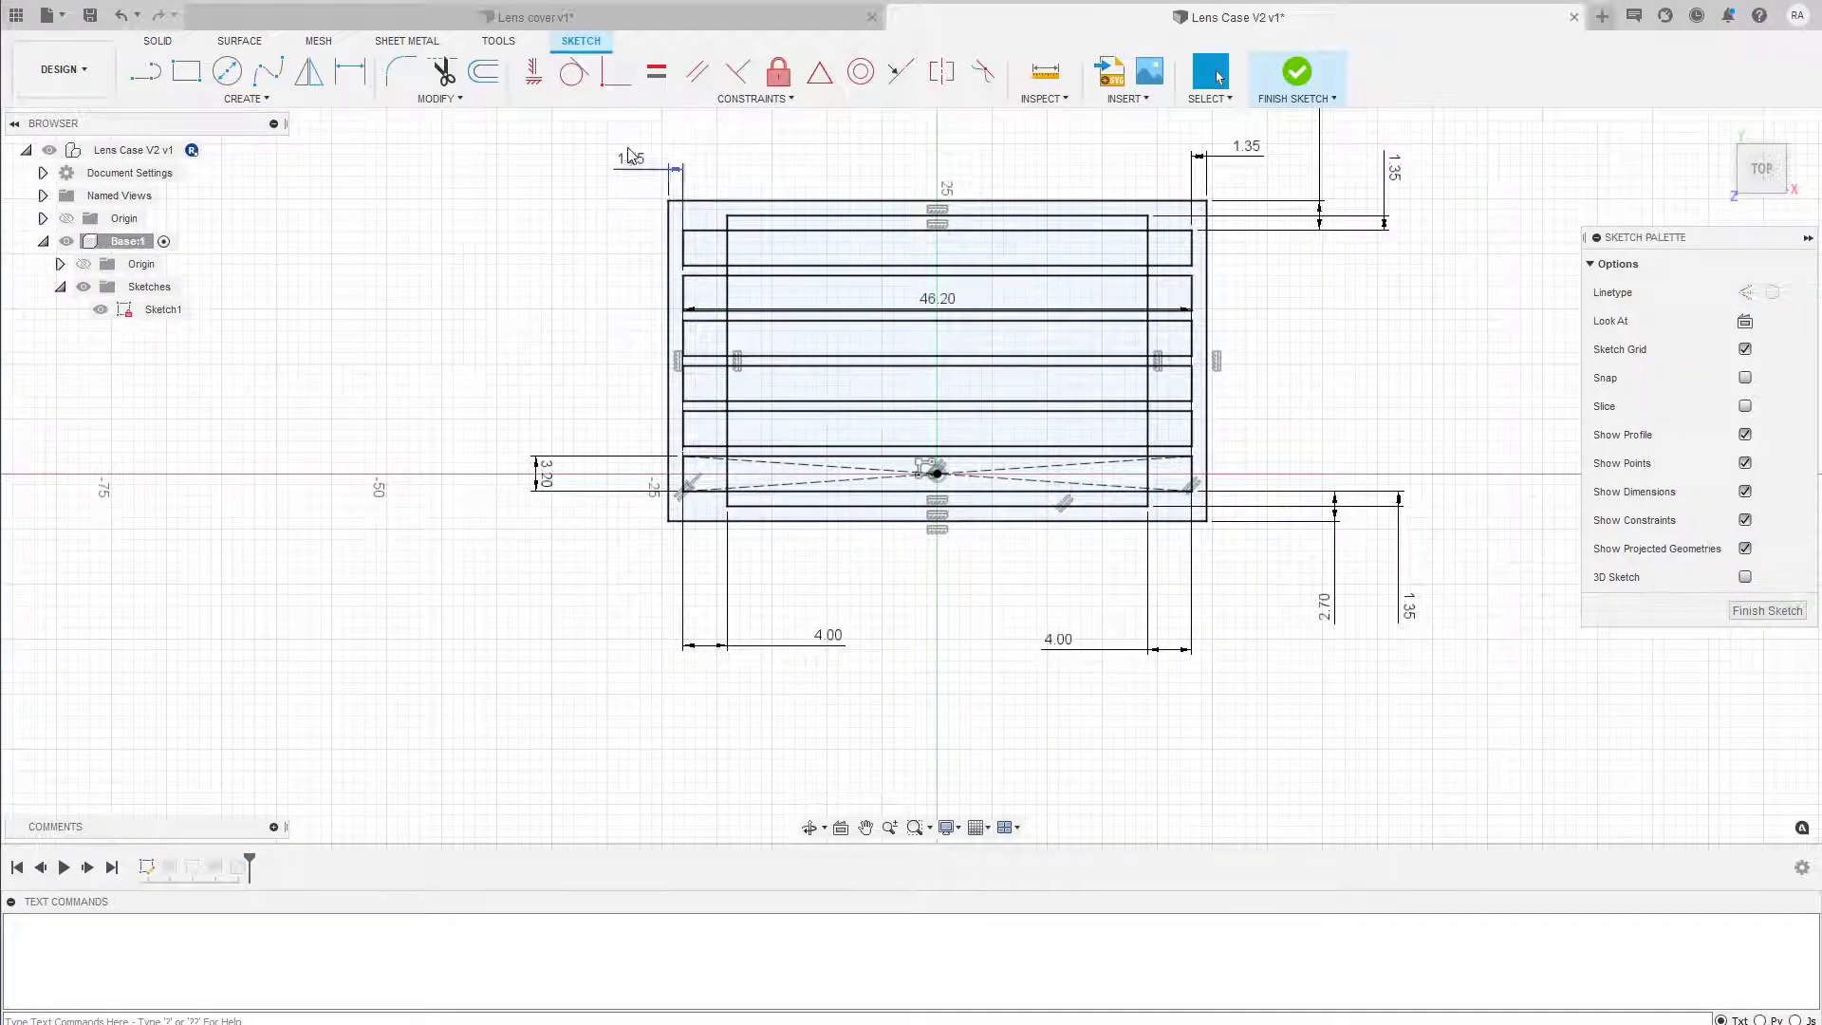
double_click(633, 169)
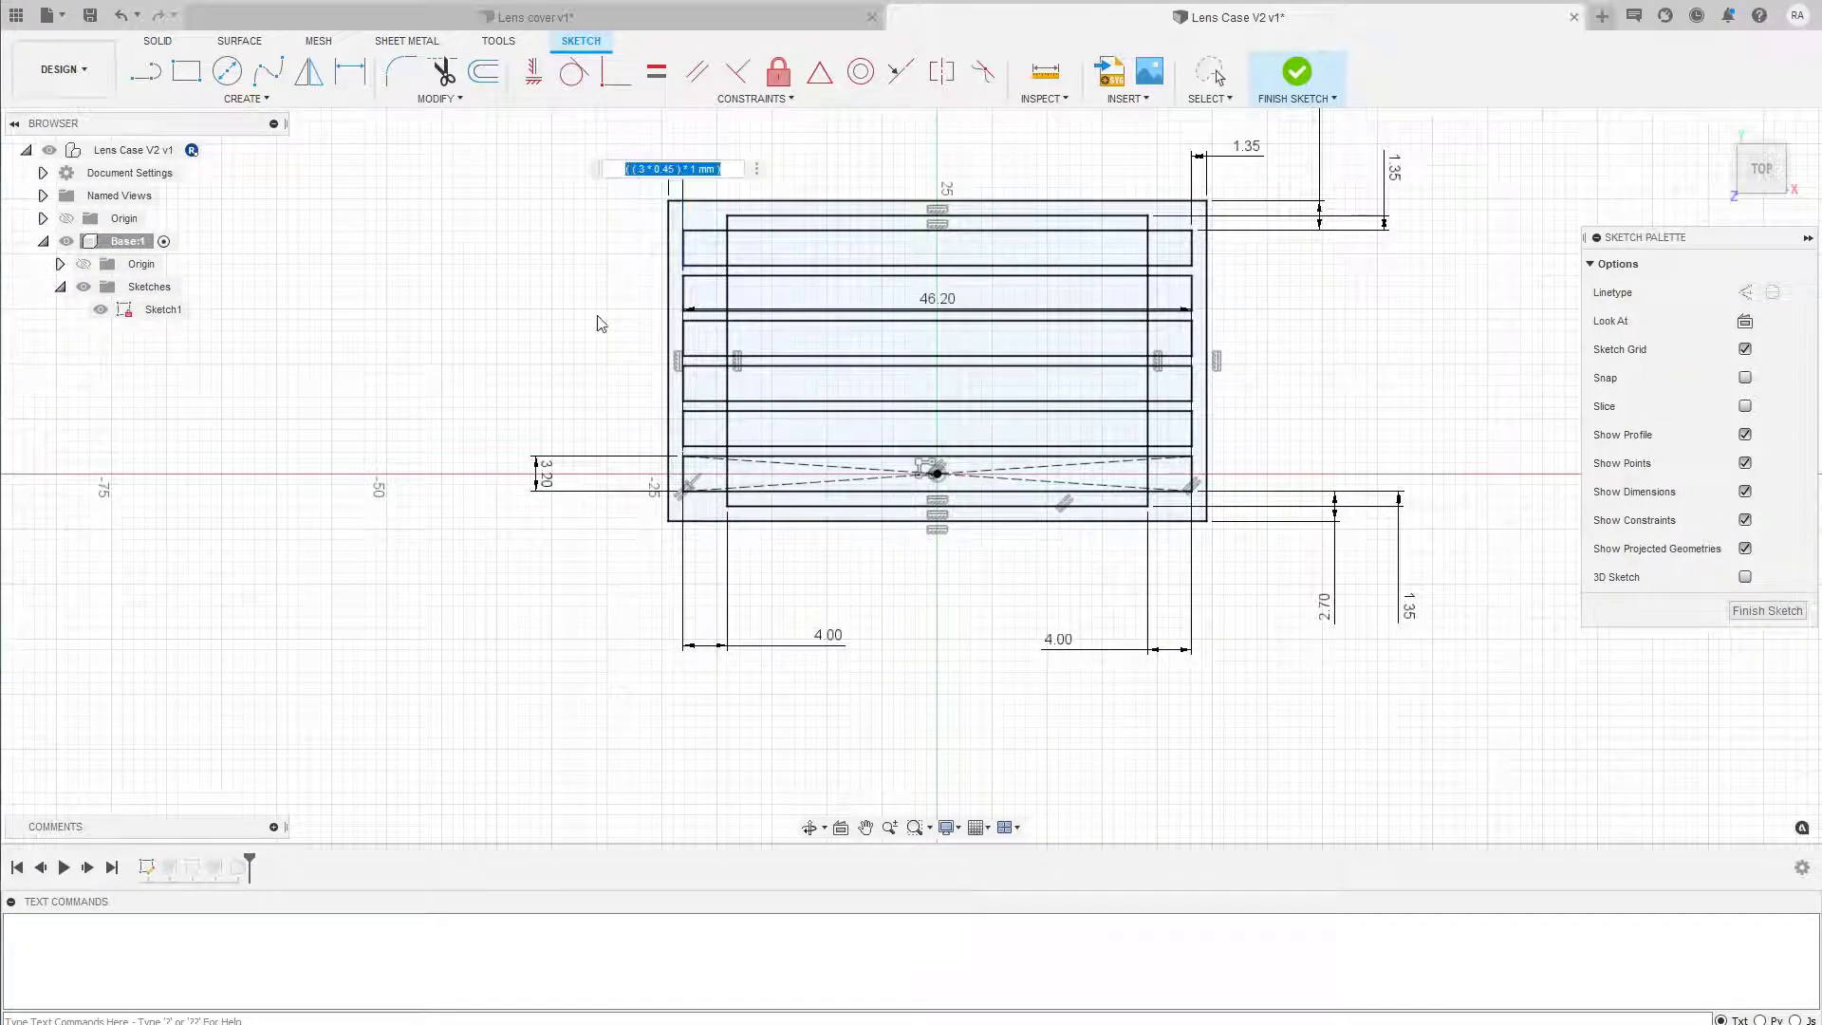
type("3*")
type("e")
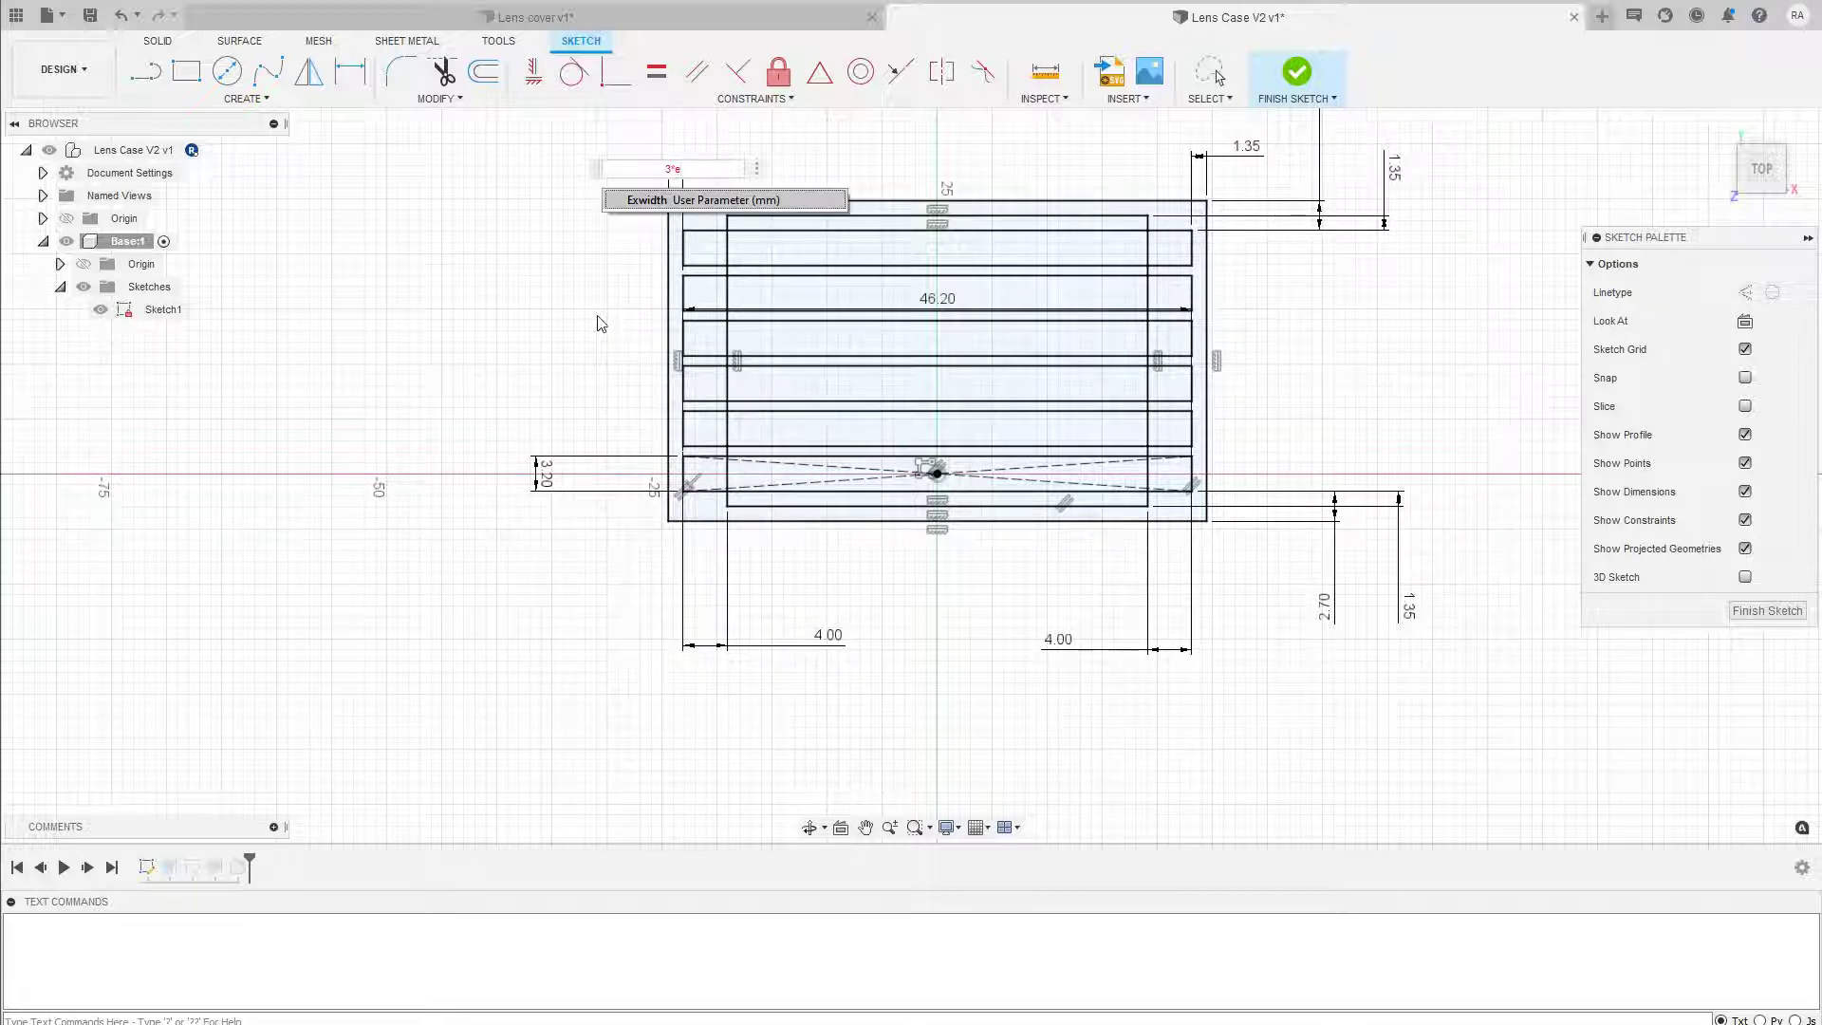
left_click(646, 203)
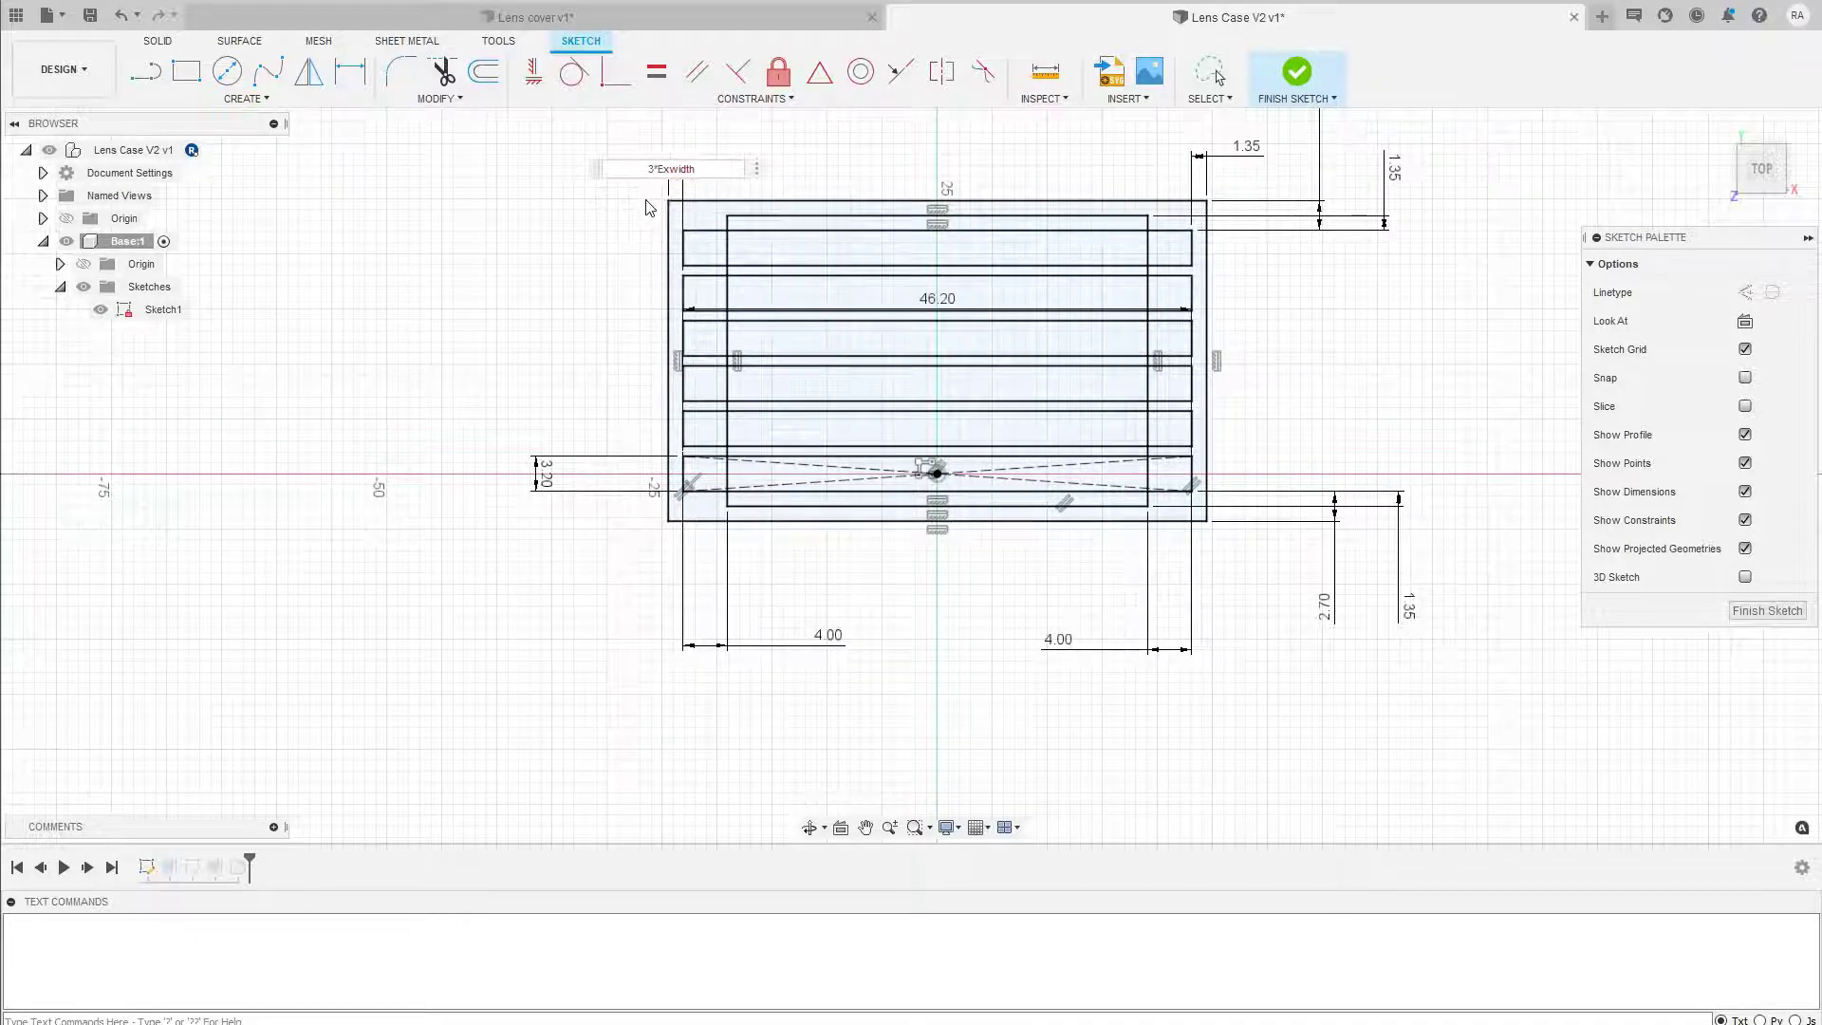
key("Return")
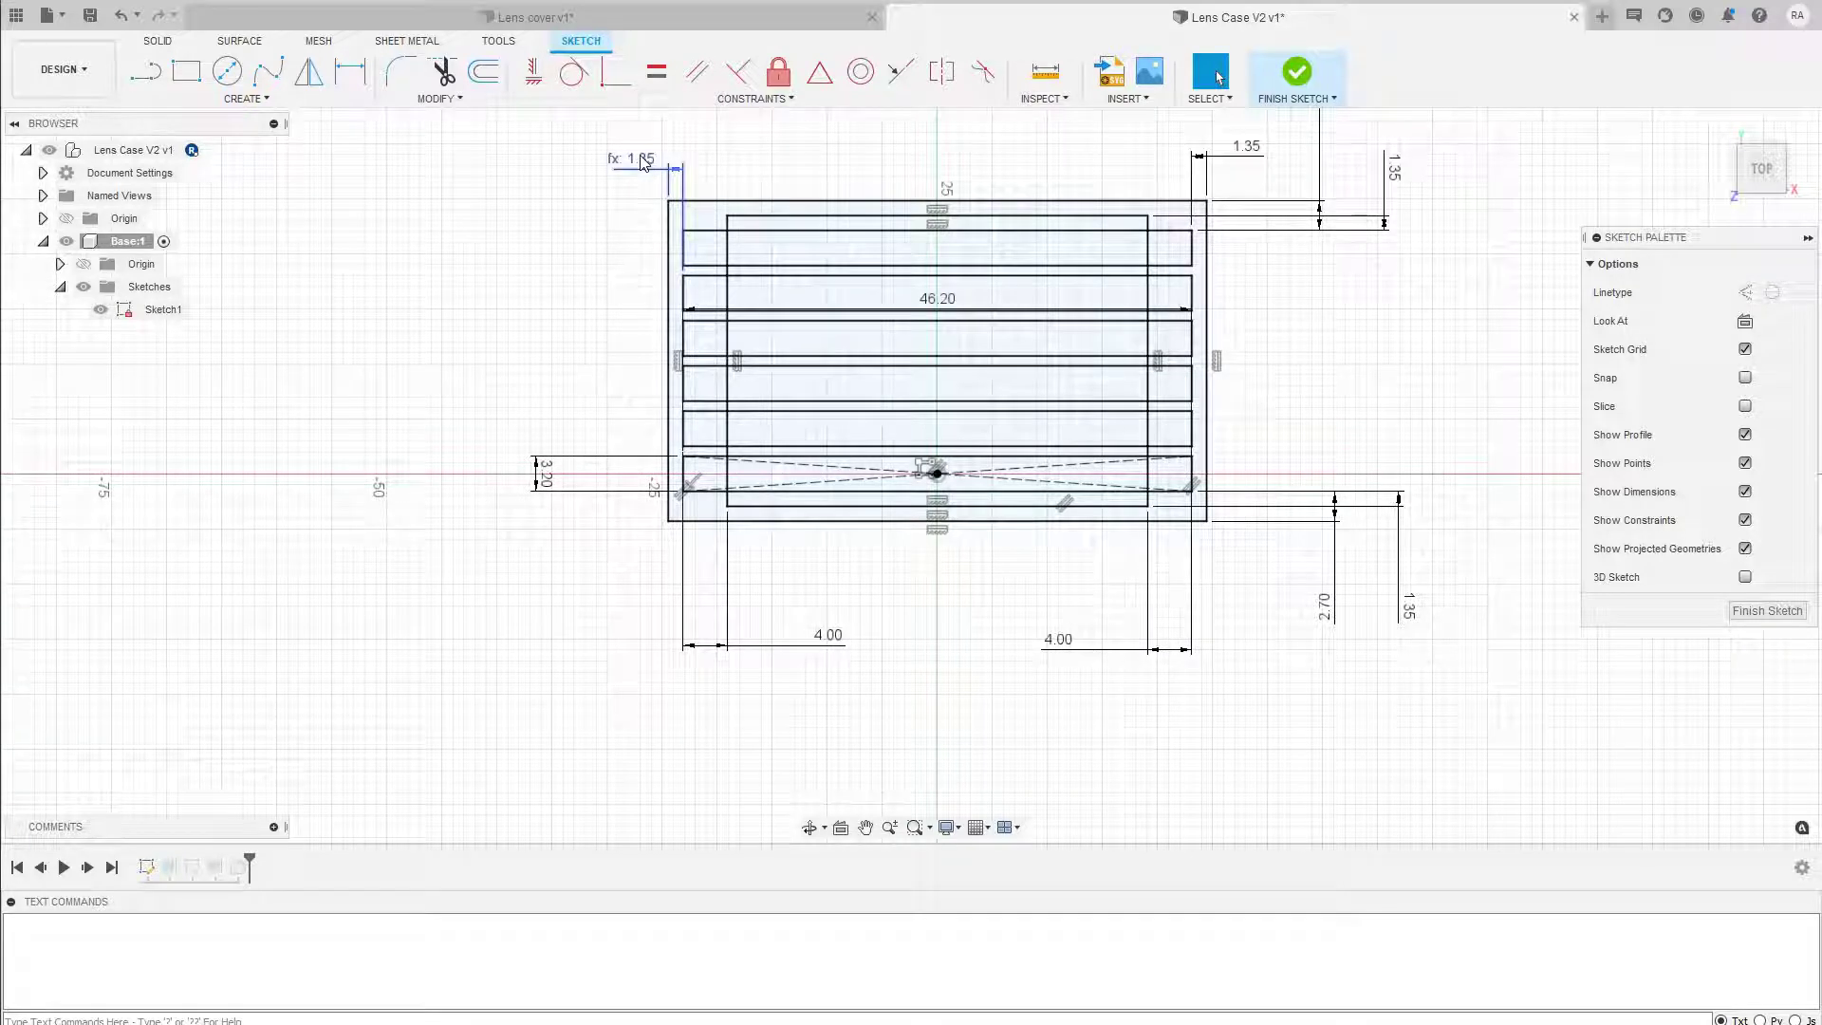
Set the top-right 1.35 mm wall dimension to 3*Exwidth as well.
double_click(1254, 146)
key("Return")
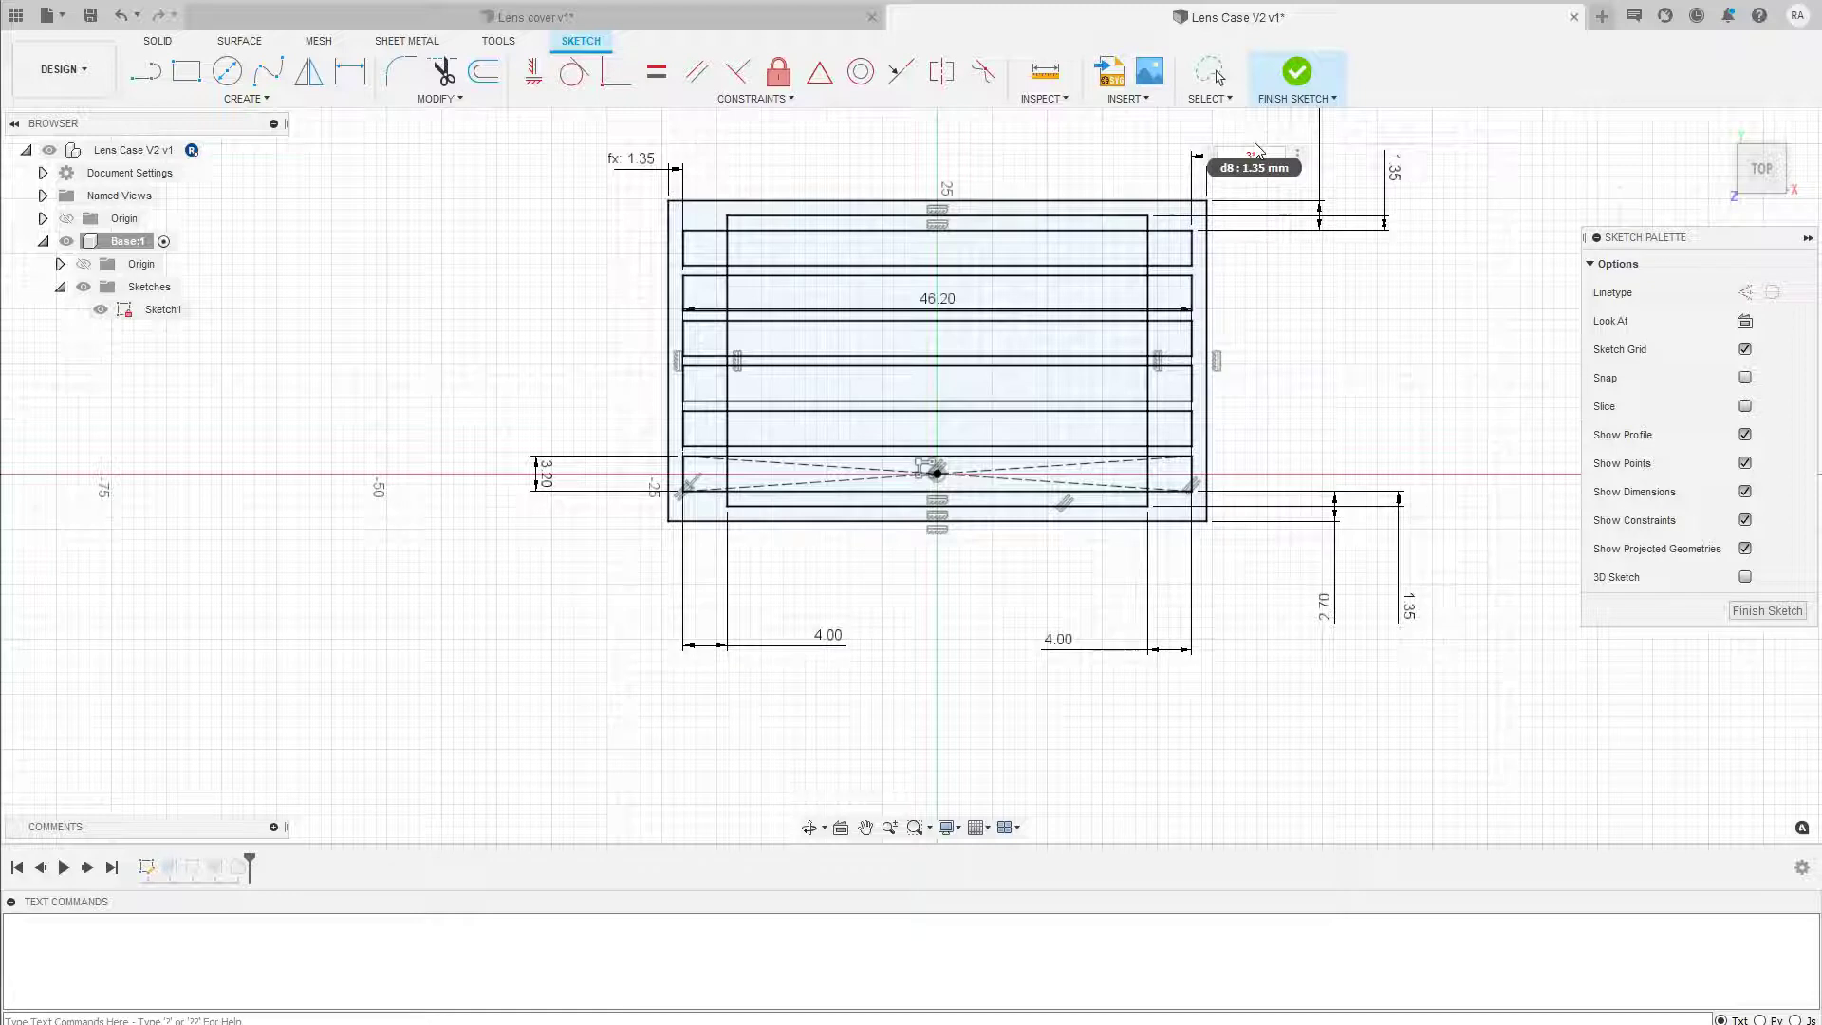
type("e")
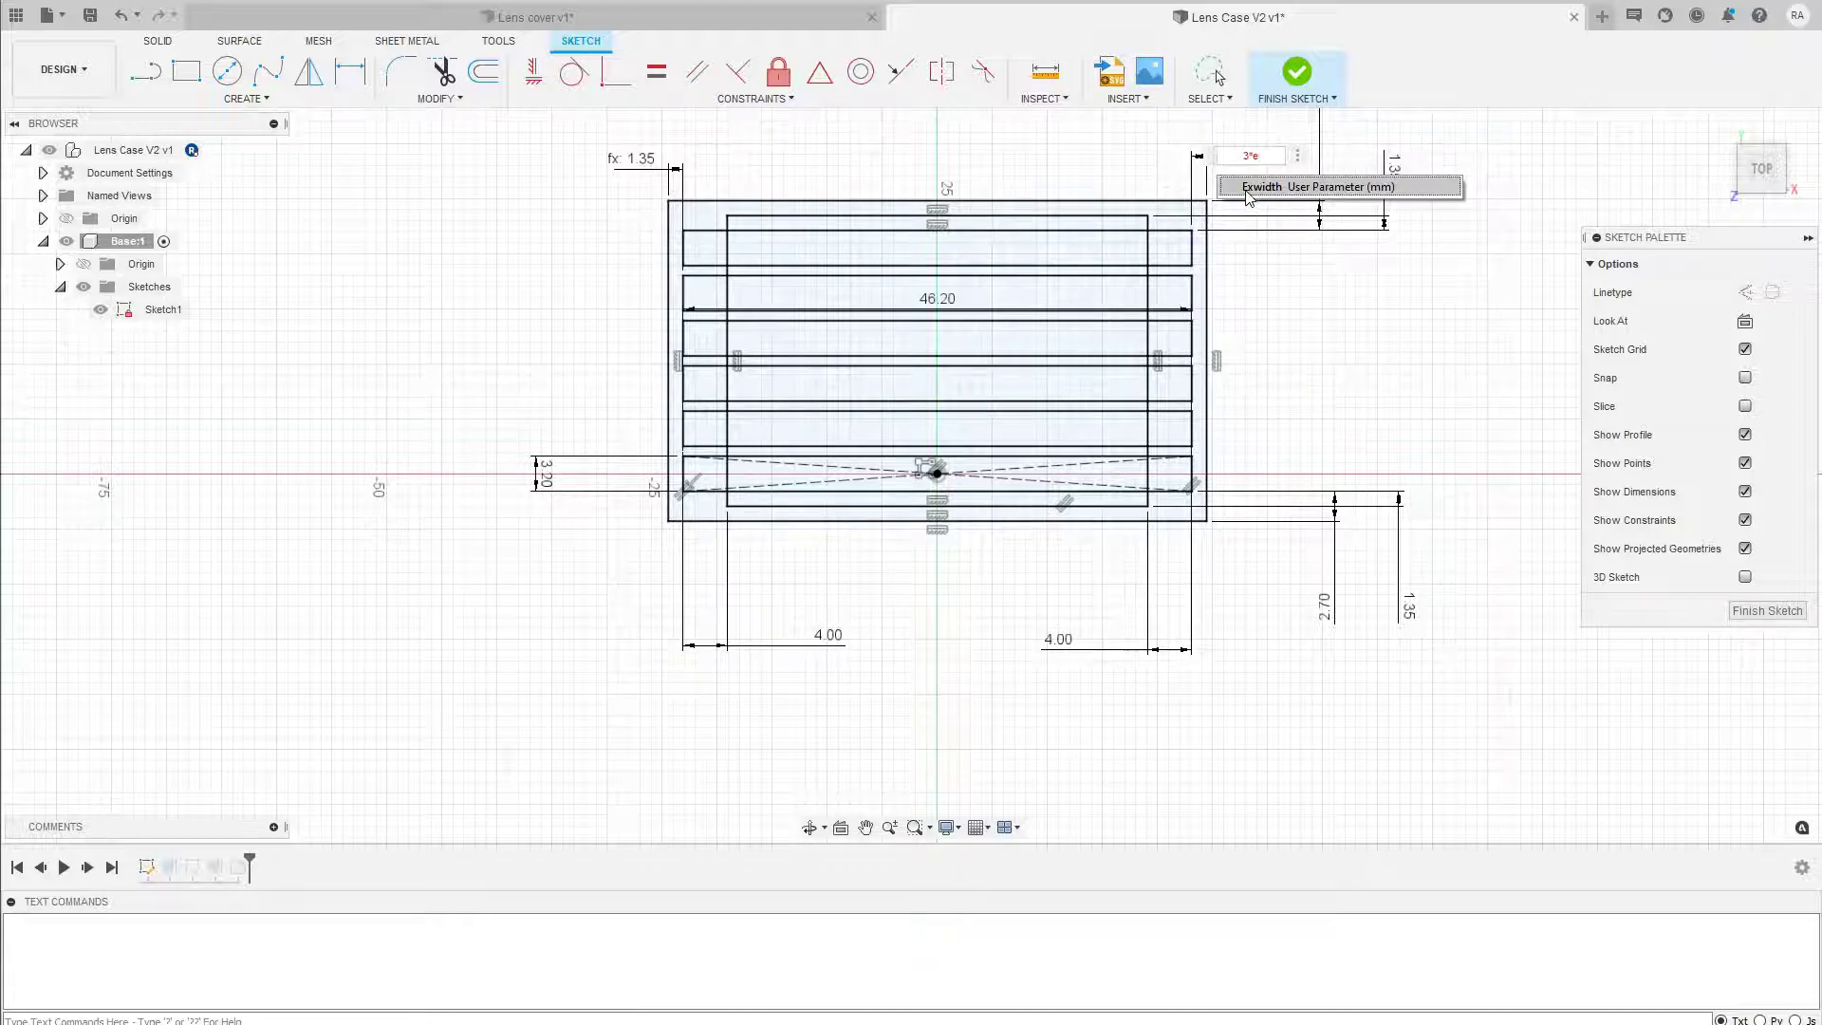
left_click(1246, 189)
key("Return")
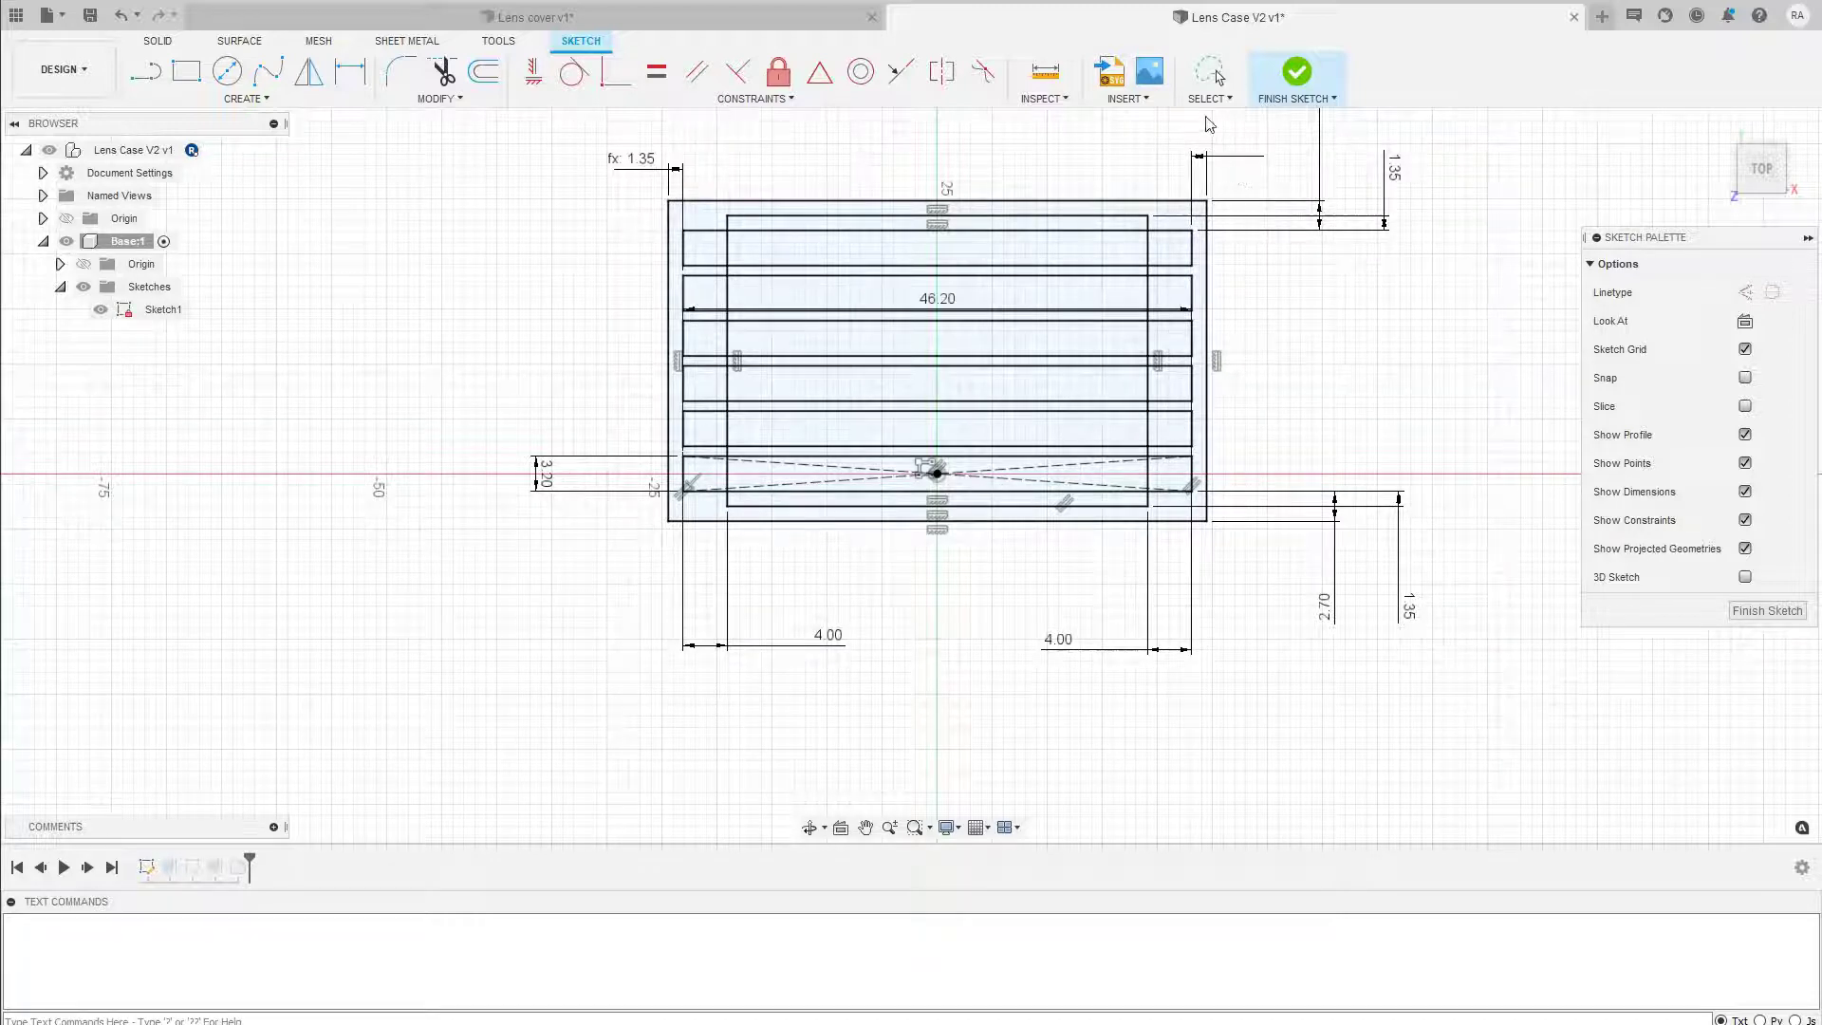
mouse_move(1248, 282)
middle_mouse_down()
mouse_move(1187, 411)
mouse_move(1179, 395)
middle_mouse_up()
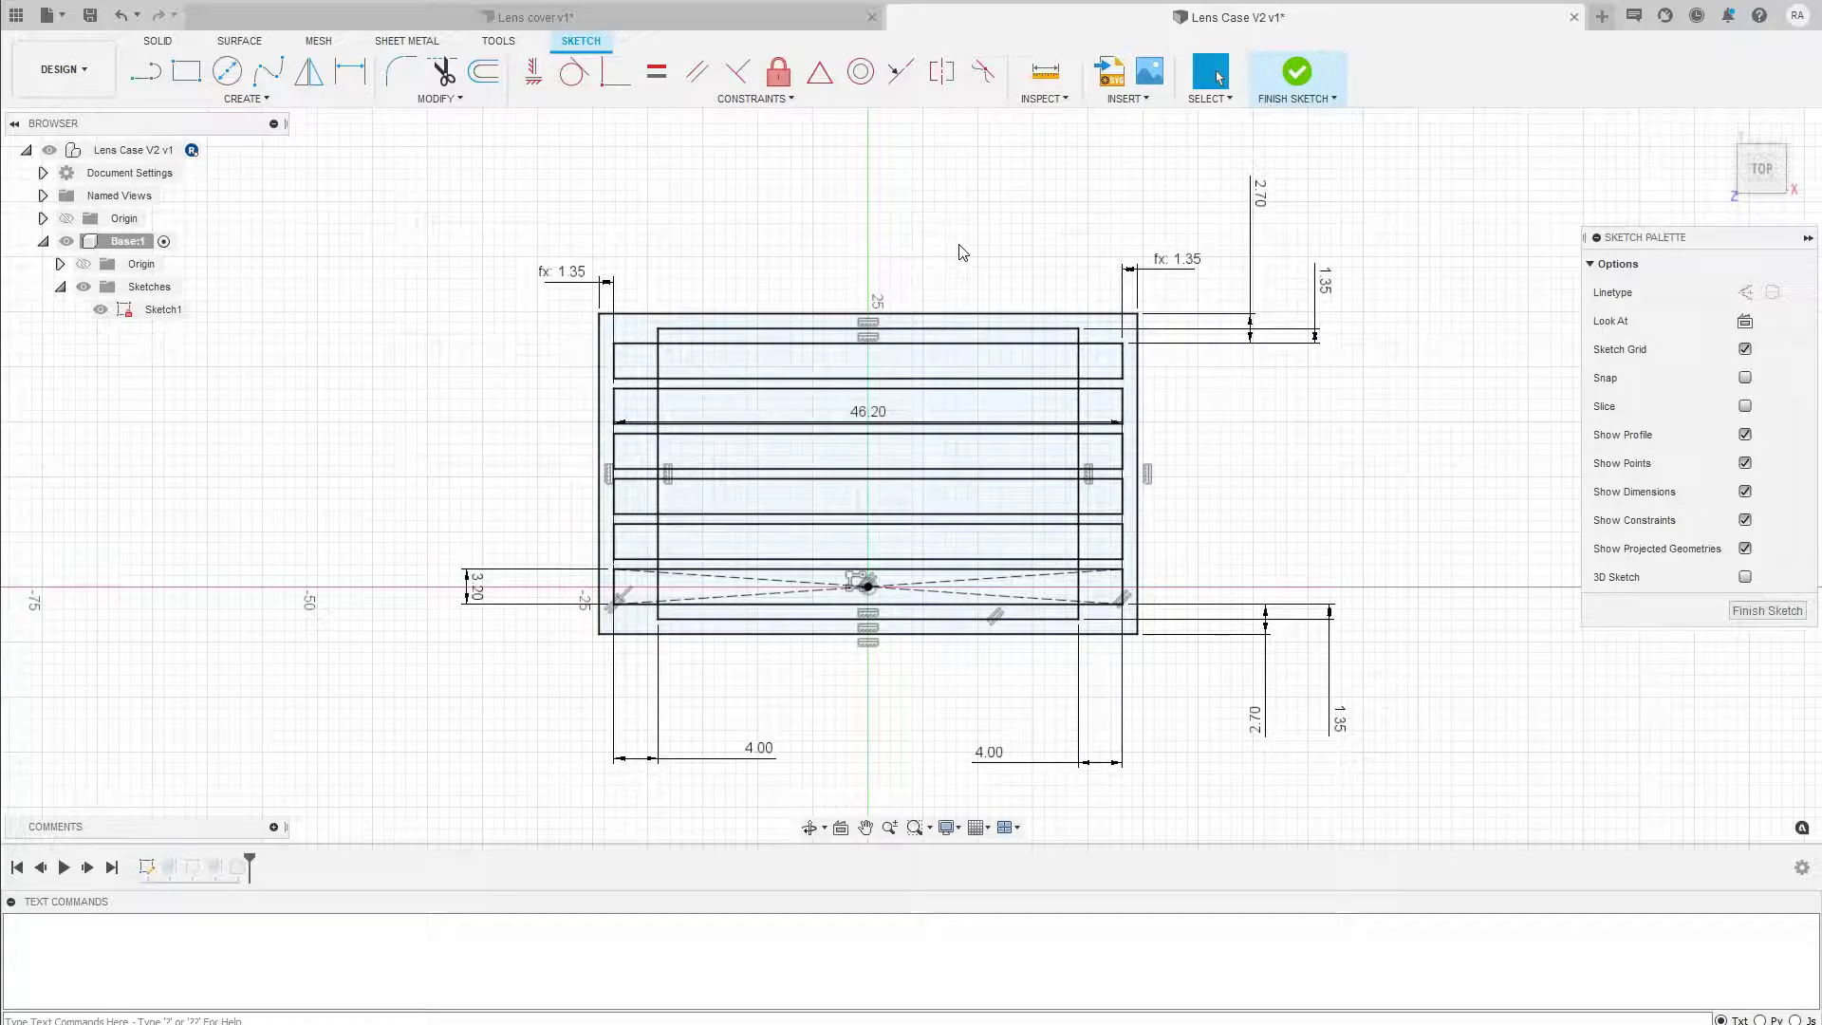
Change Exwidth from 0.45 to 0.5 mm, making both wall dimensions 1.50 mm.
left_click(439, 101)
left_click(446, 287)
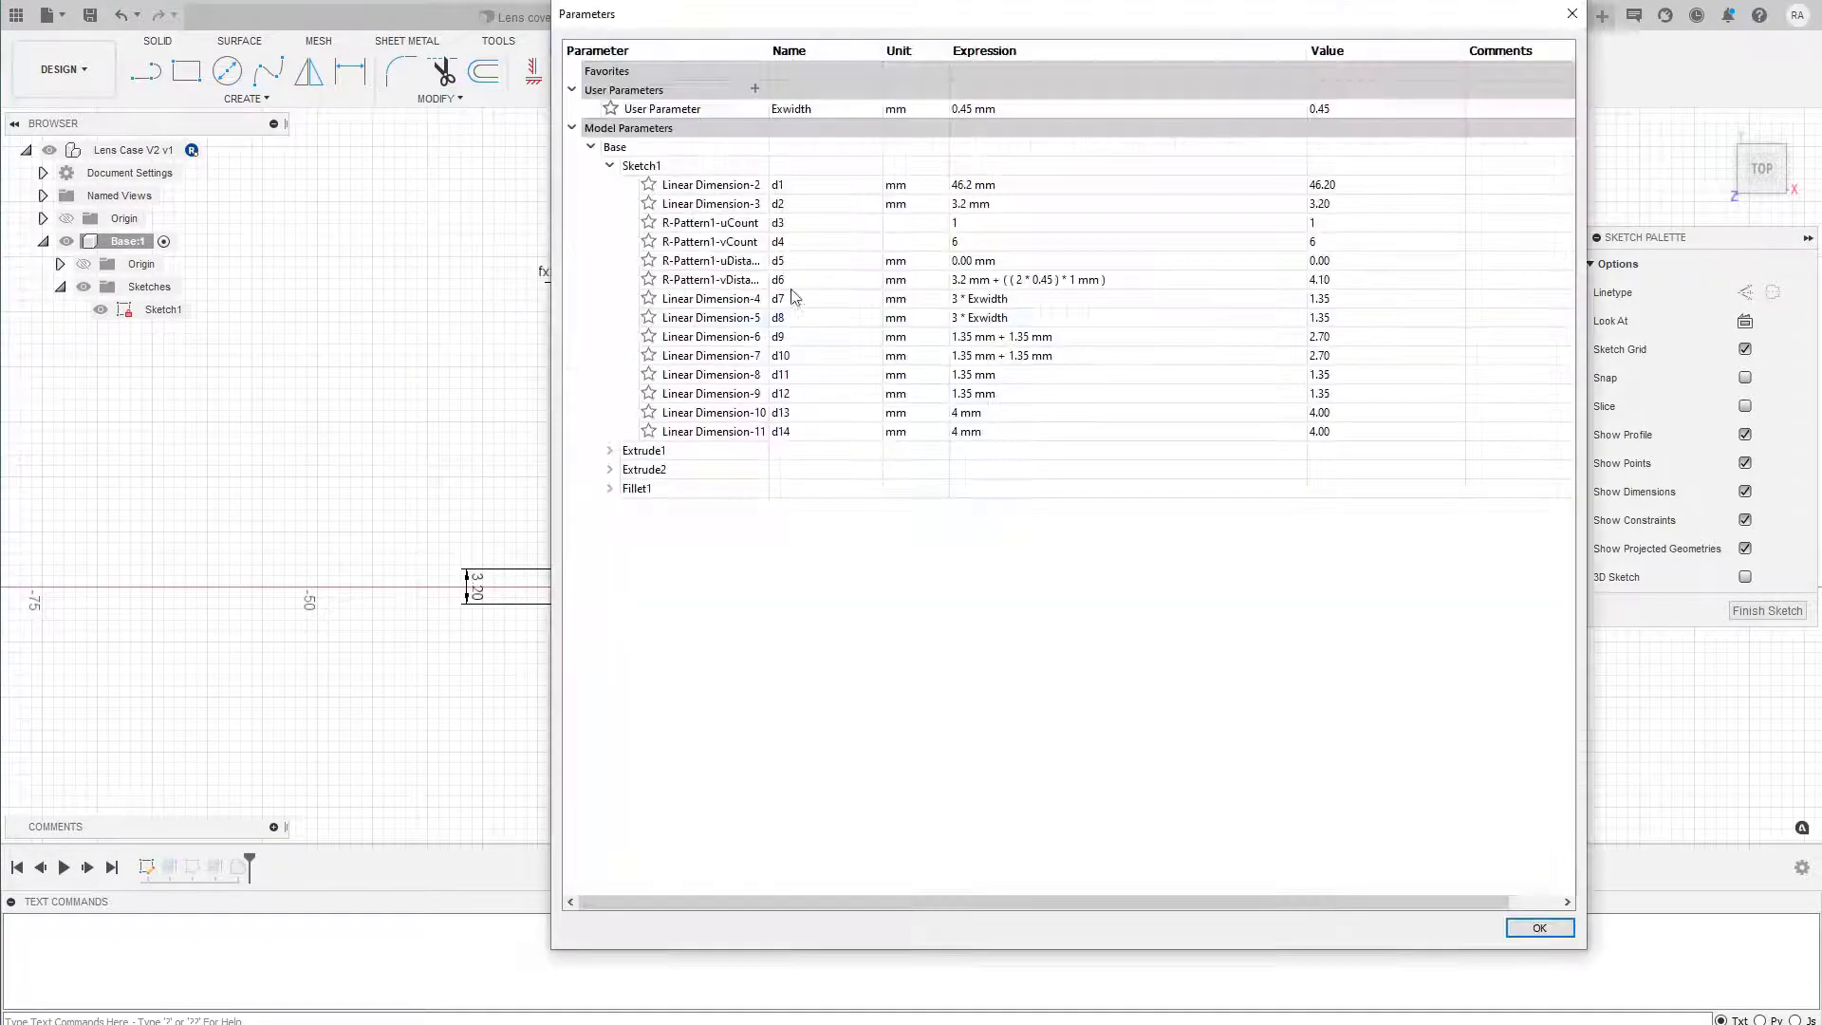
left_click(975, 110)
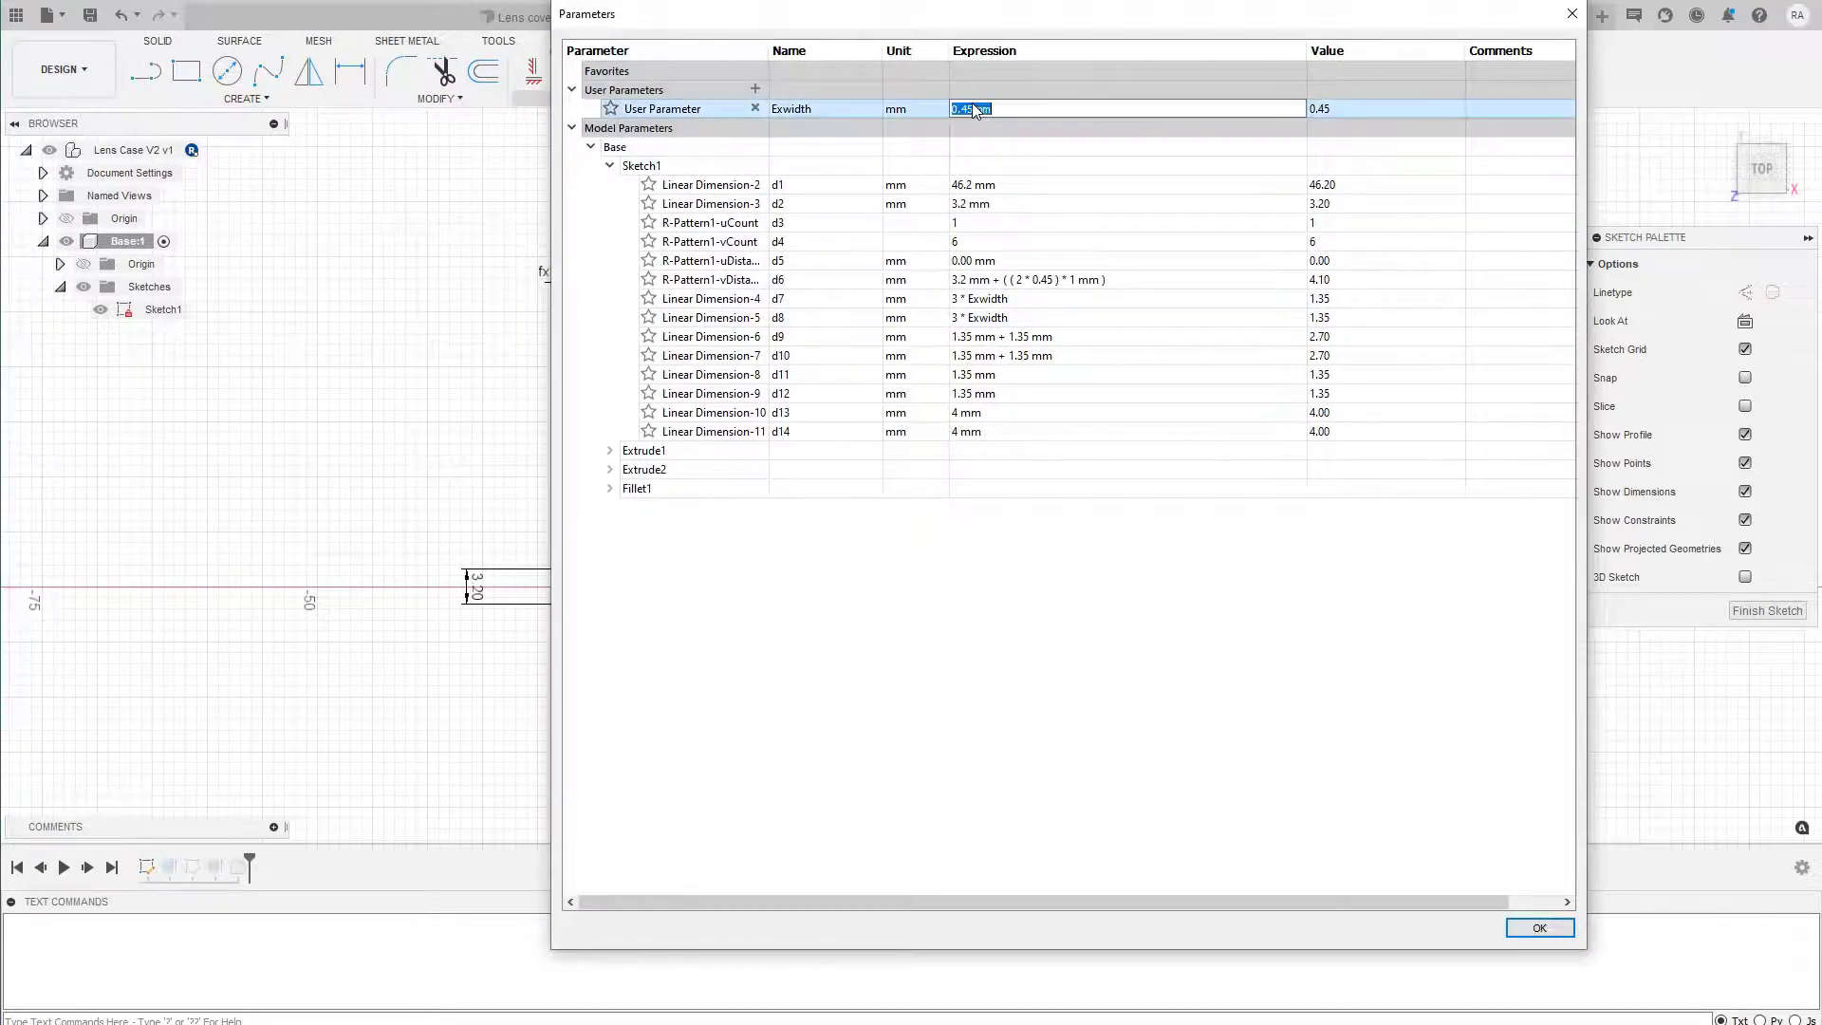
left_click(975, 110)
key("BackSpace")
key("BackSpace")
type("5")
key("Return")
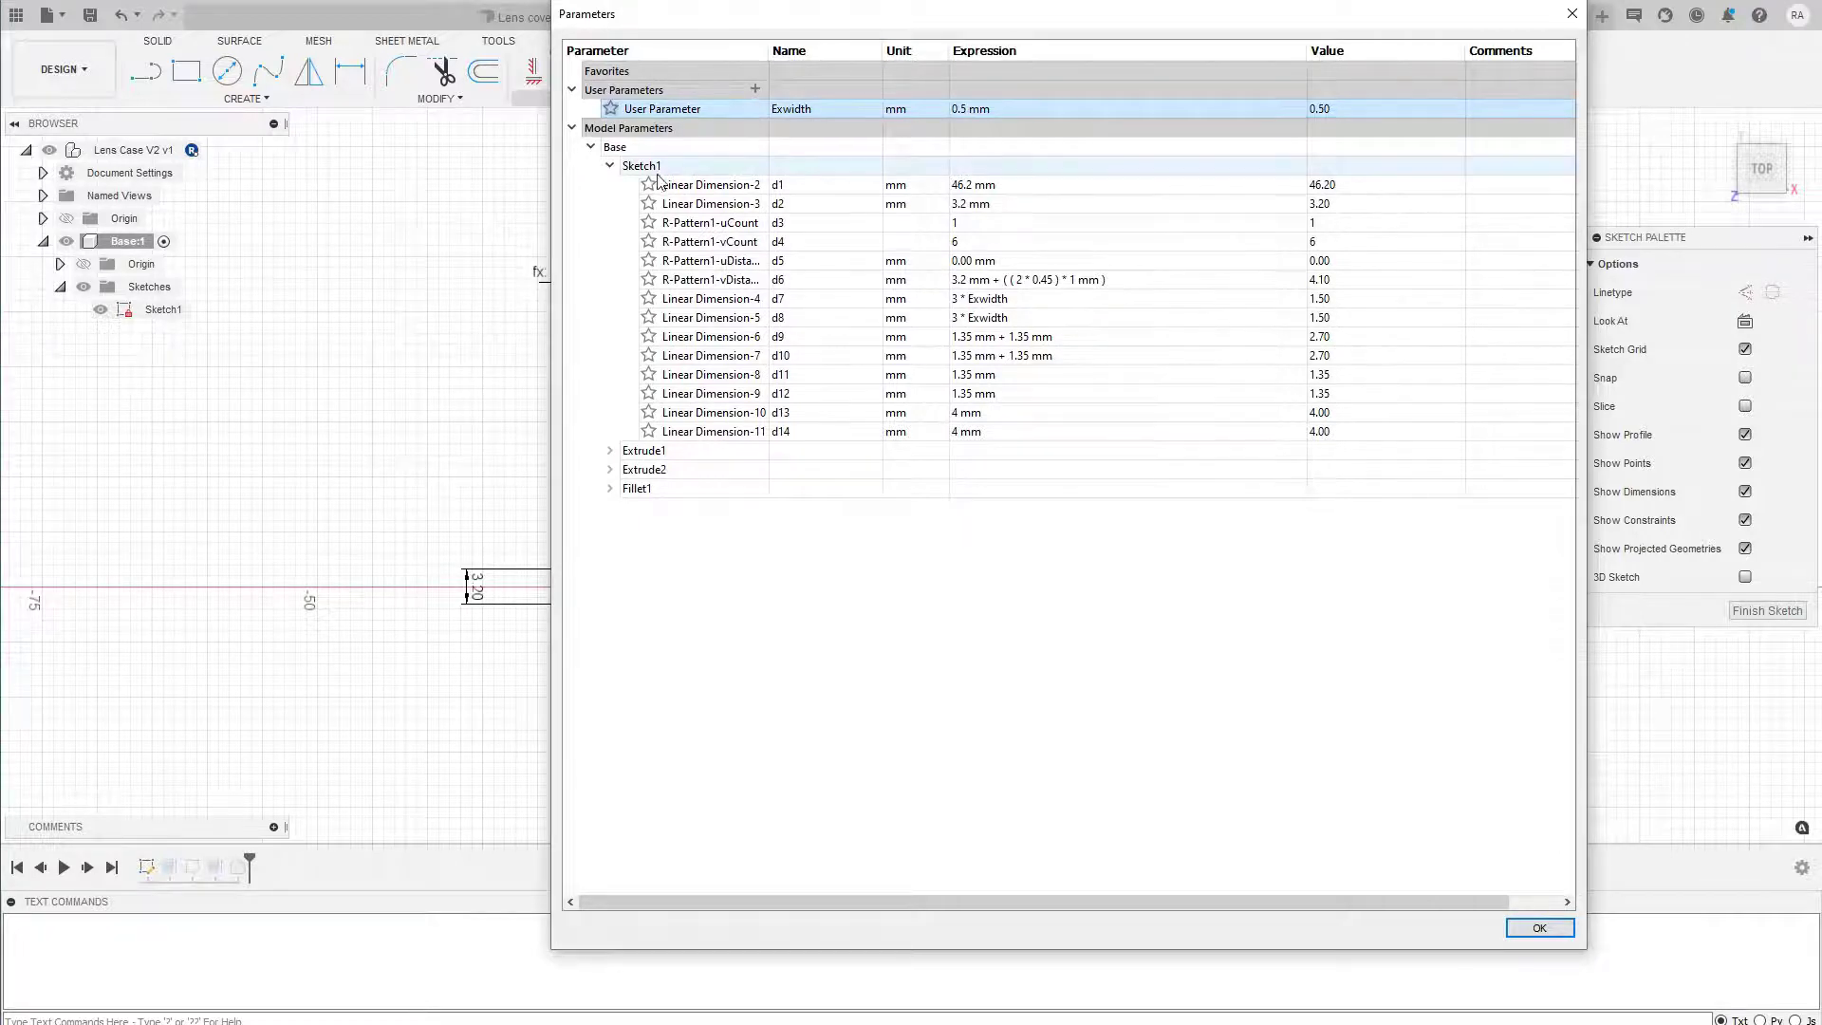
left_click(1539, 929)
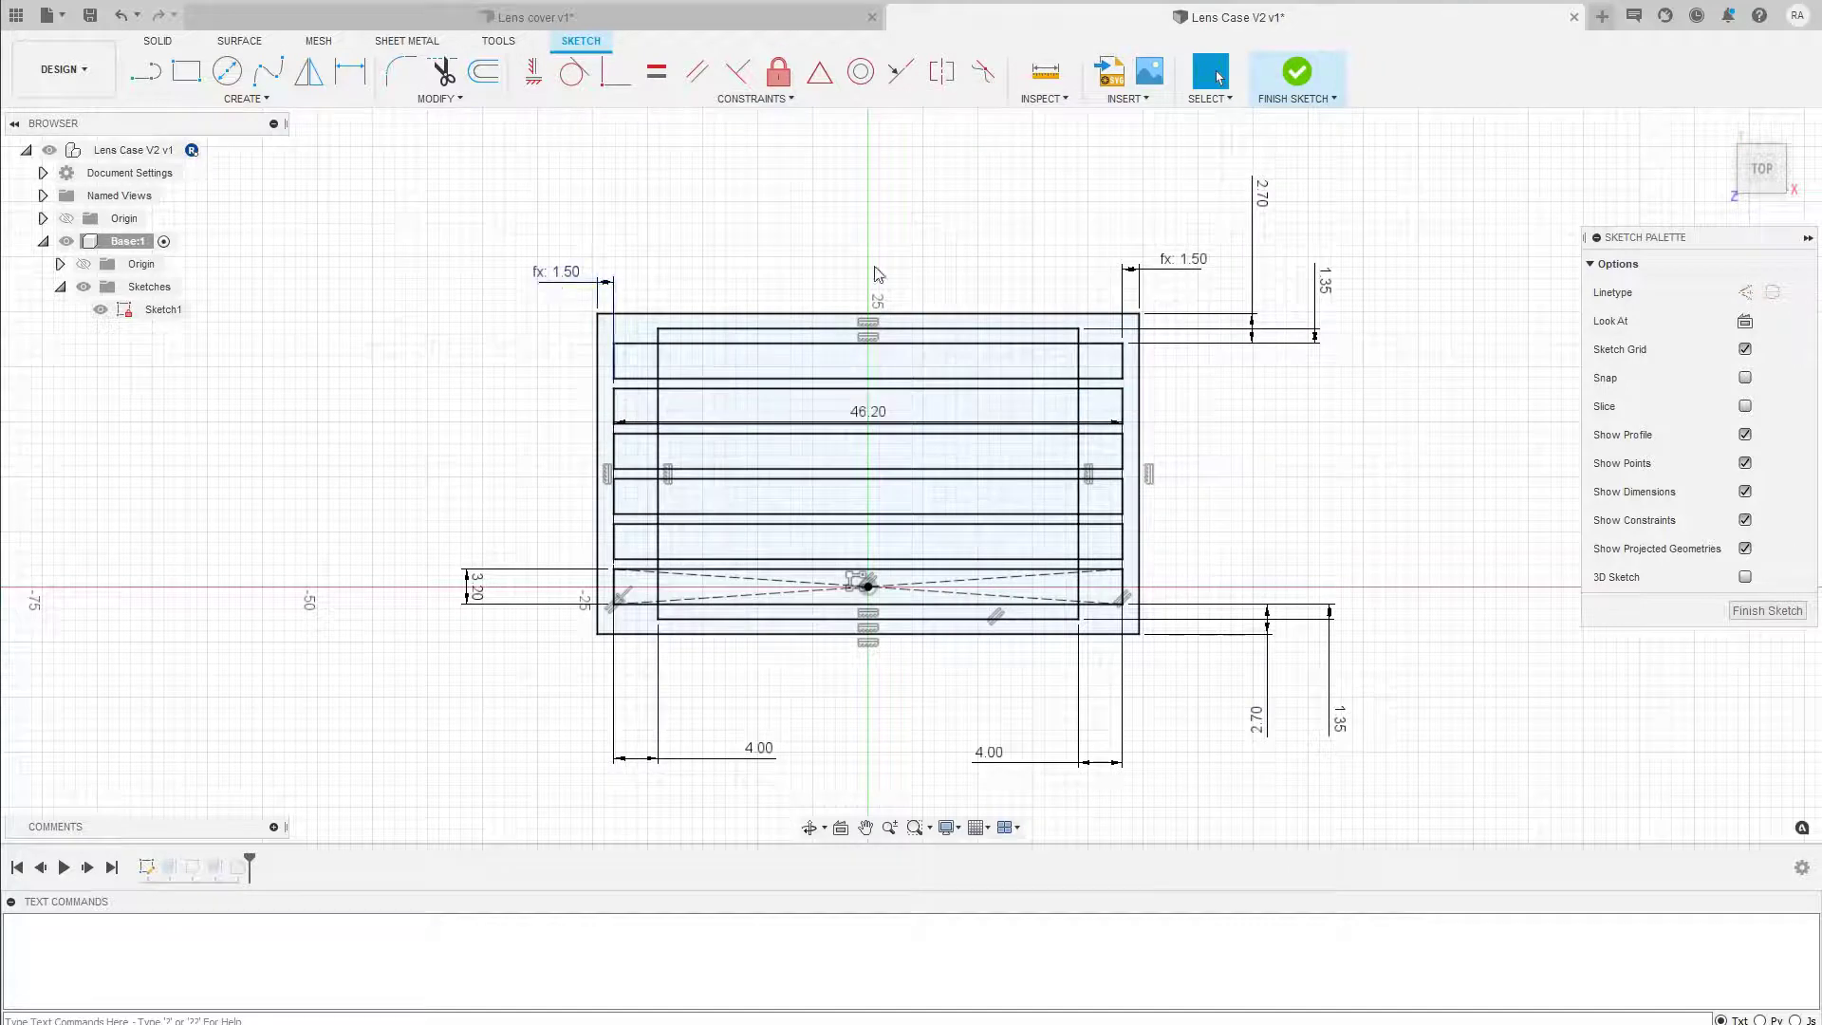
Confirm the right 1.50 dimension is driven by 3*Exwidth and finish Sketch1.
left_click(1189, 269)
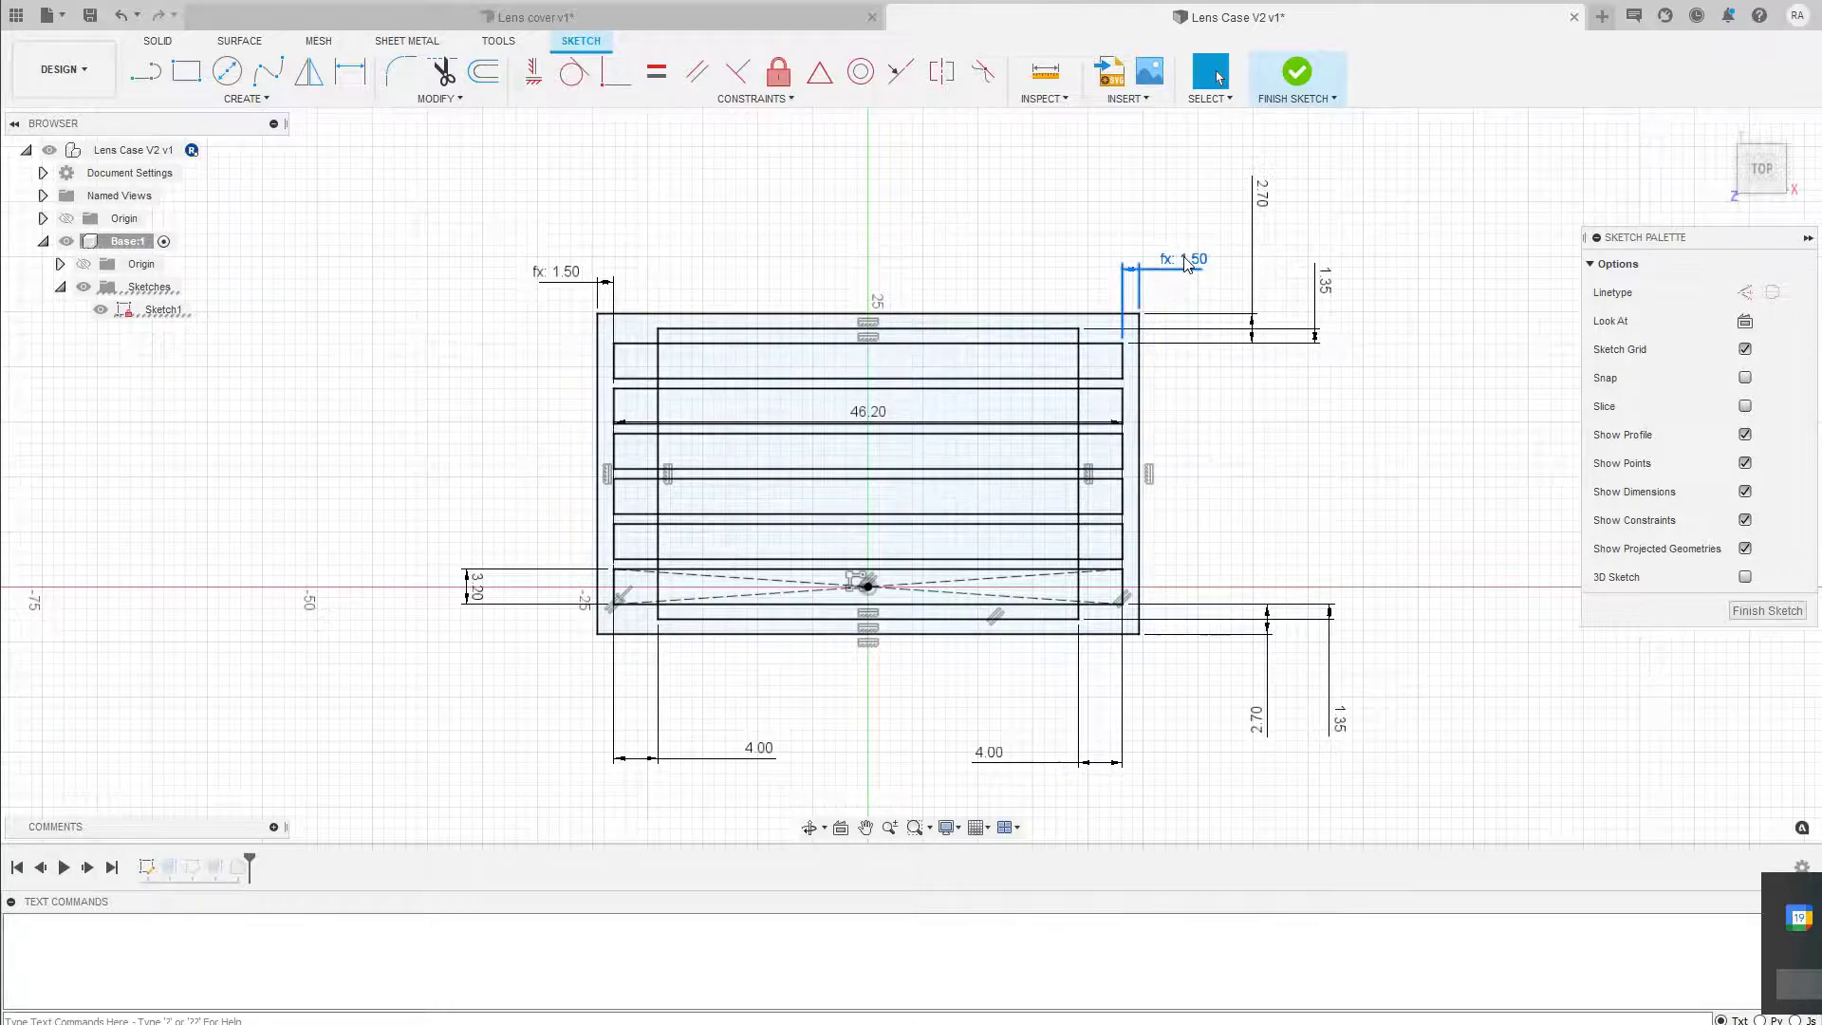
double_click(1189, 265)
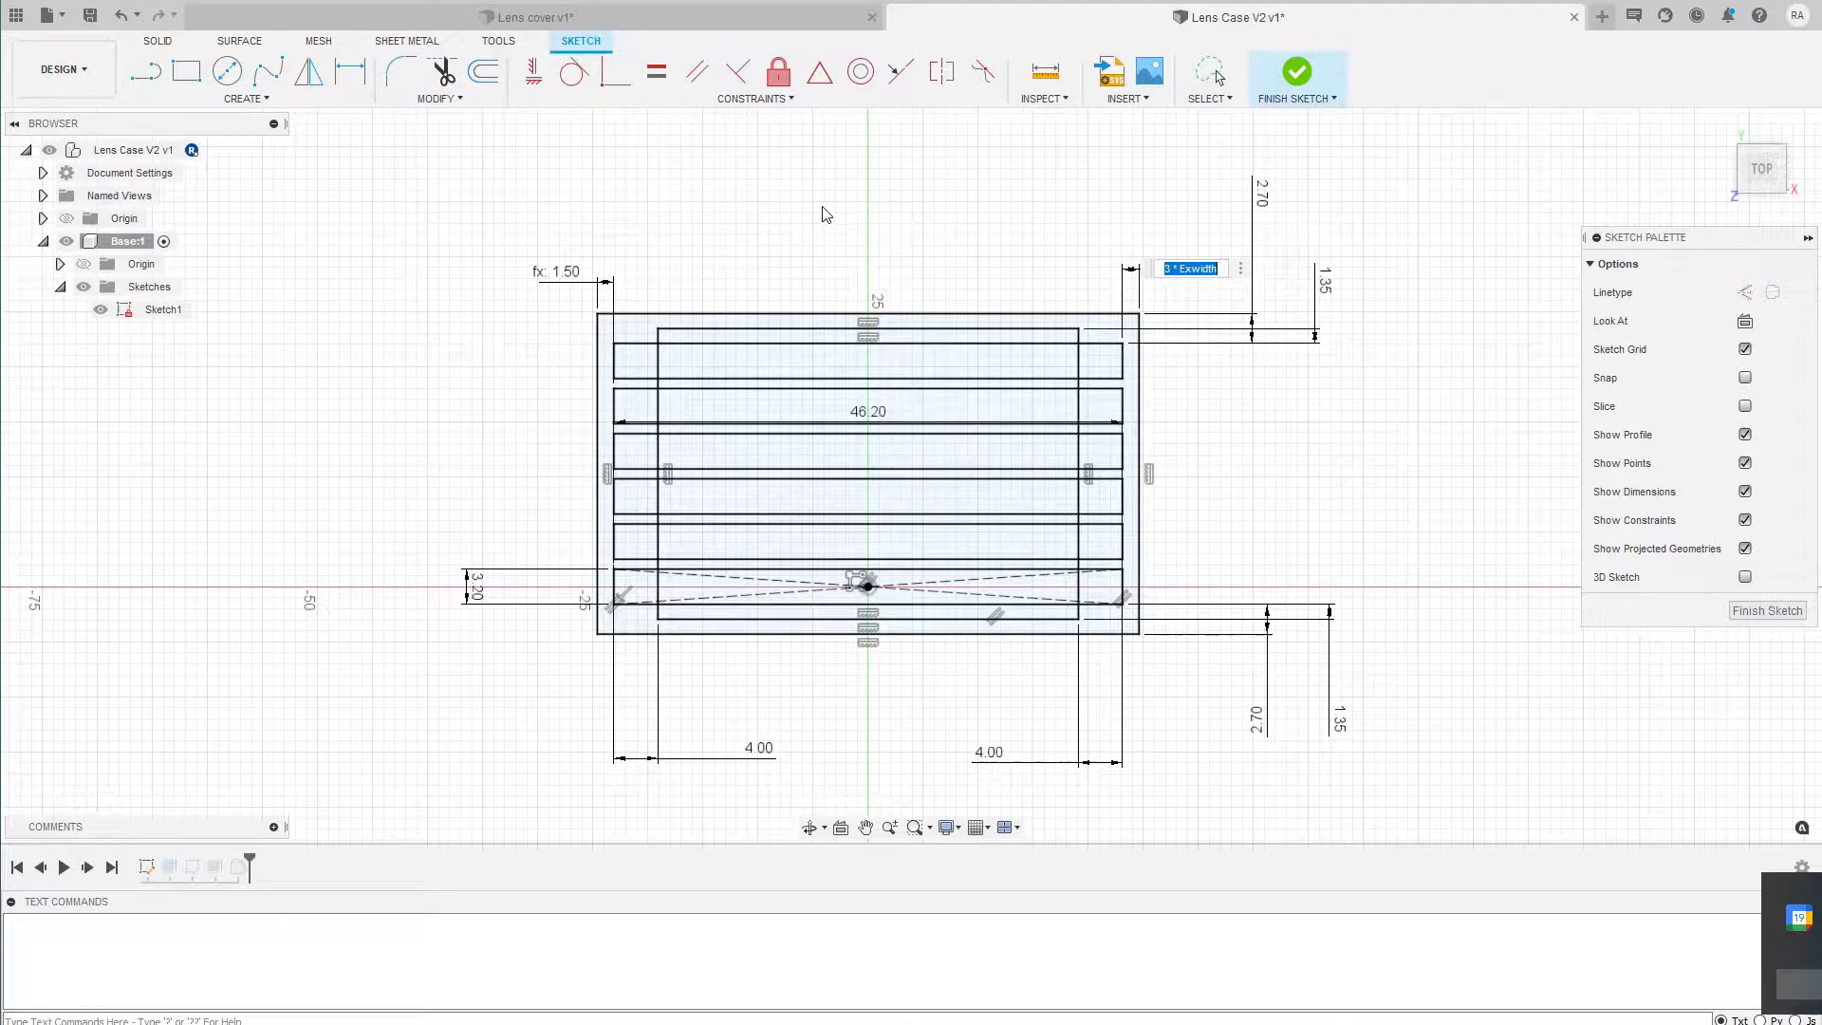
left_click(1283, 93)
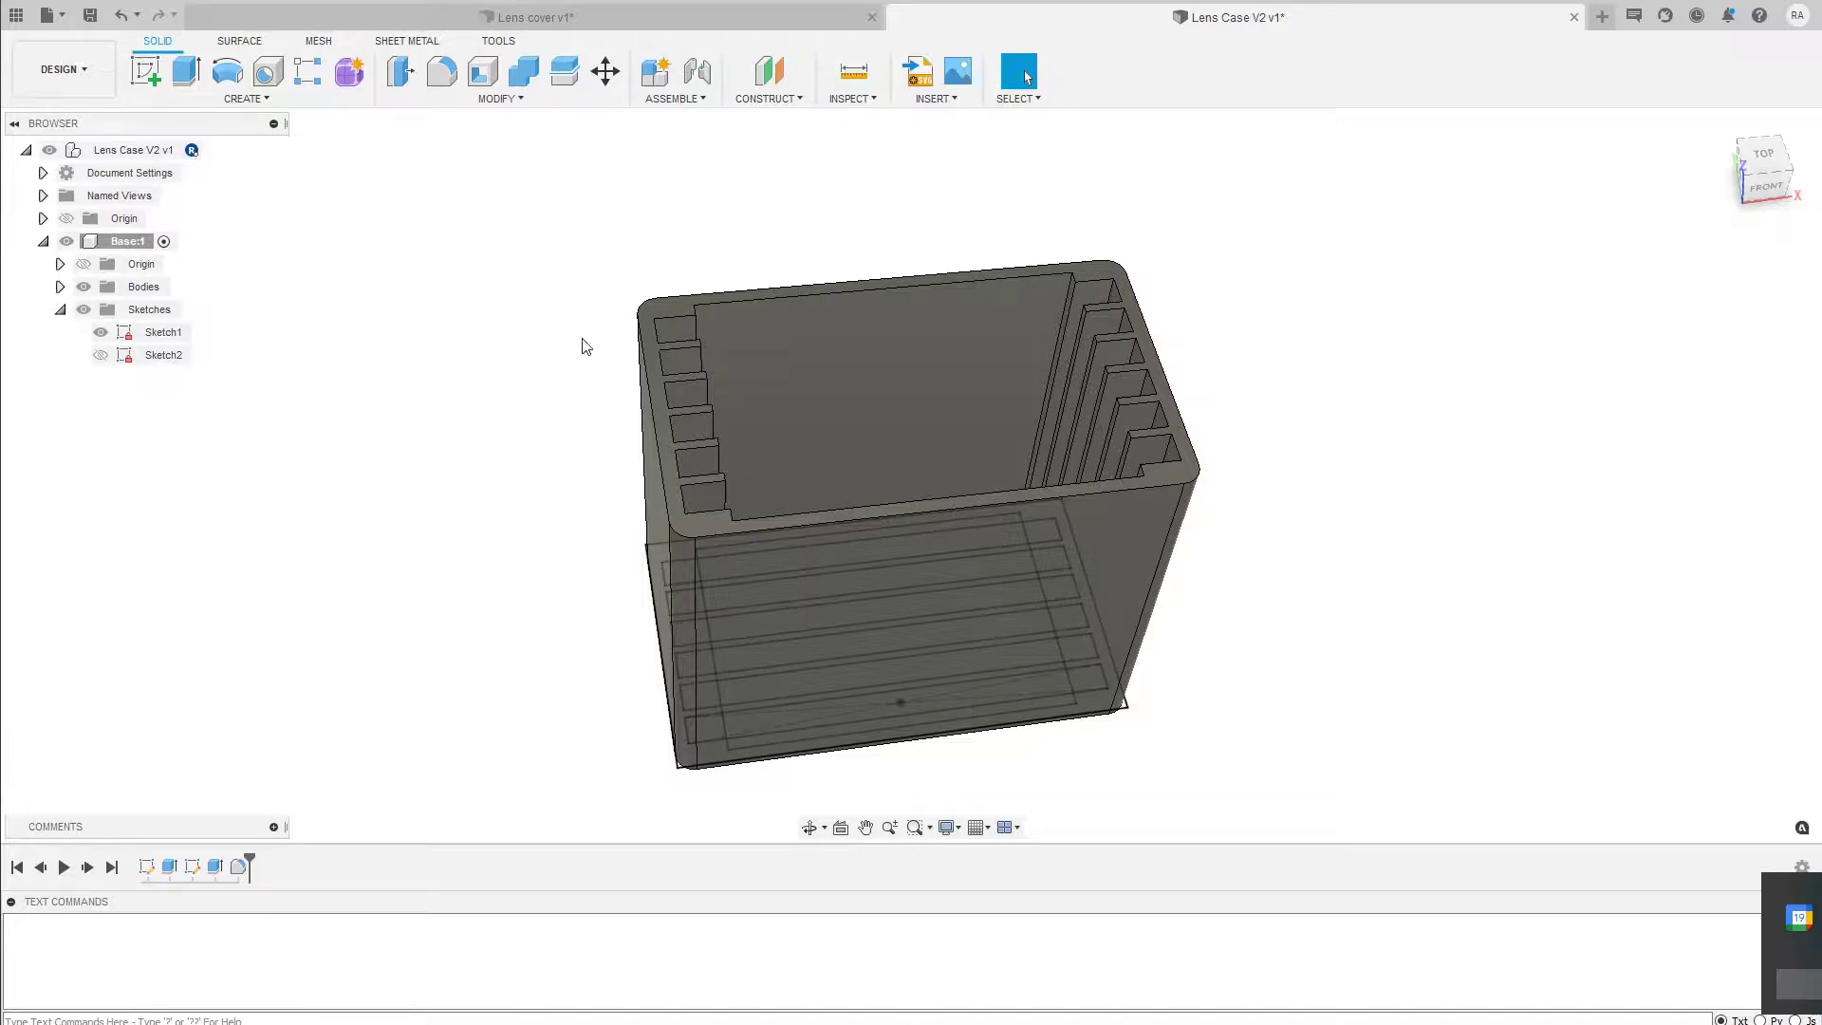
Reopen the Parameters dialog from Modify > Change Parameters.
left_click(497, 99)
left_click(441, 499)
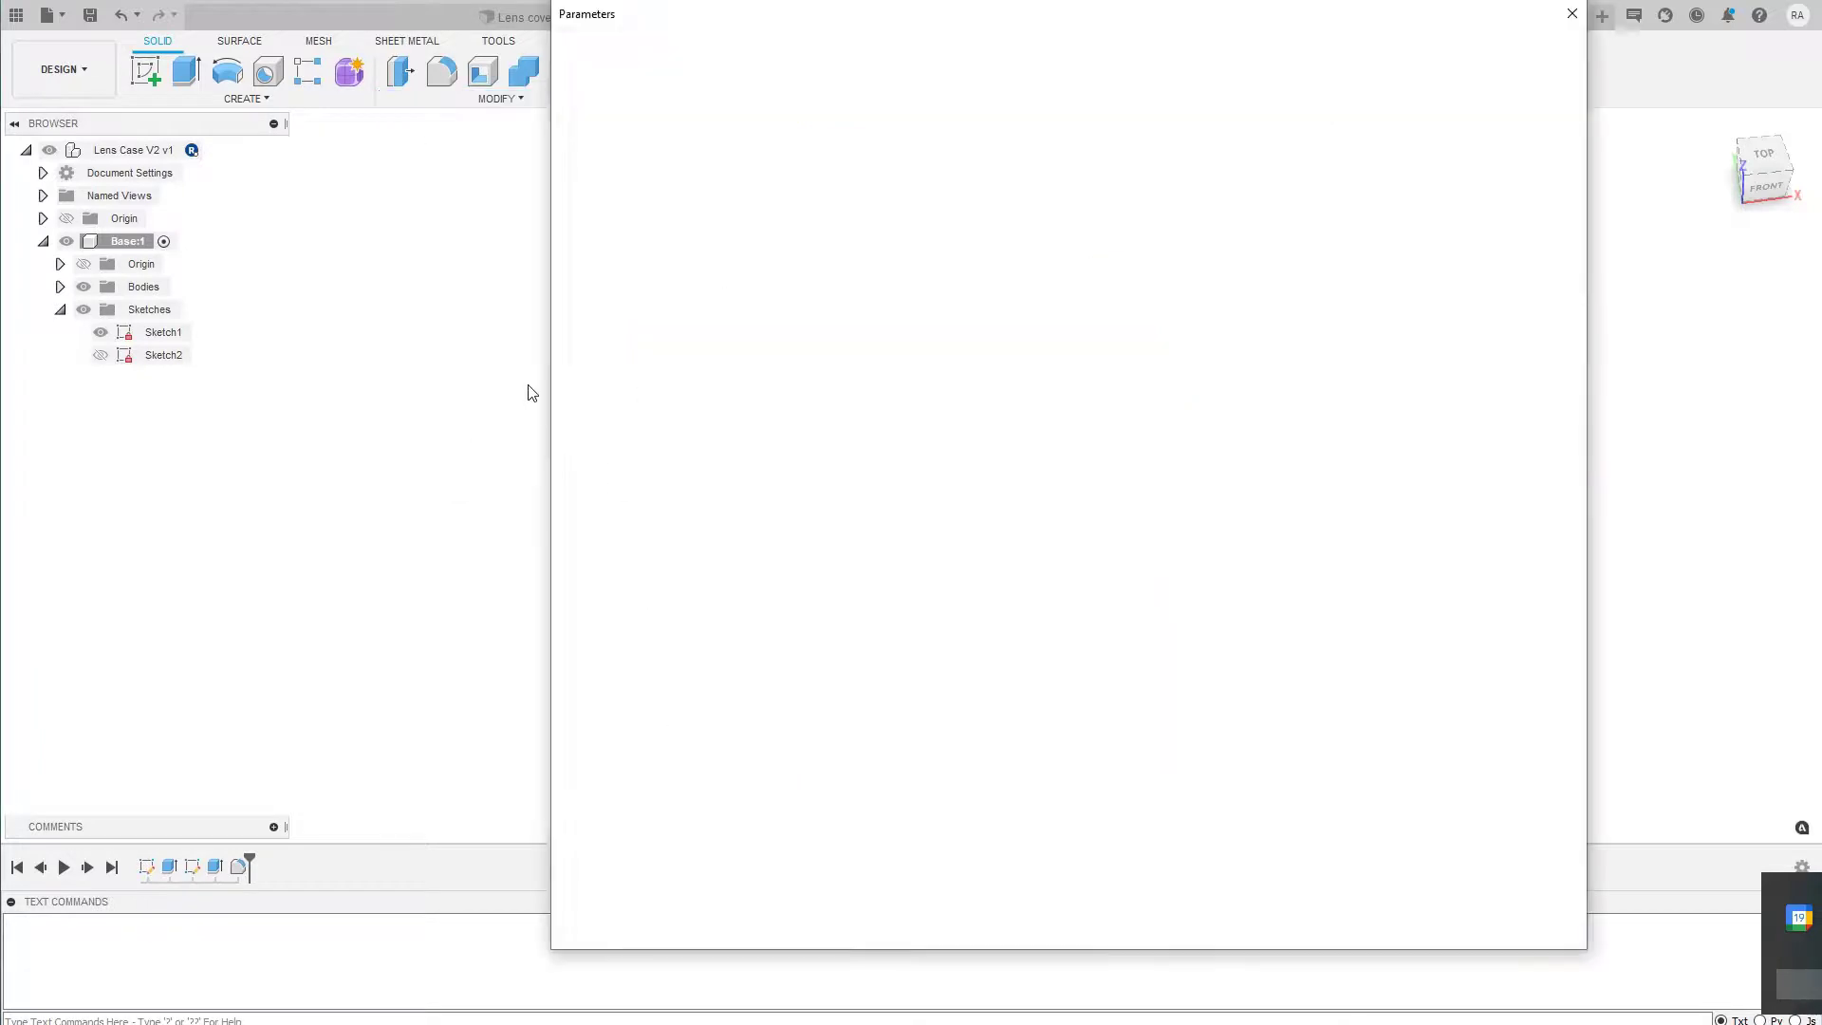